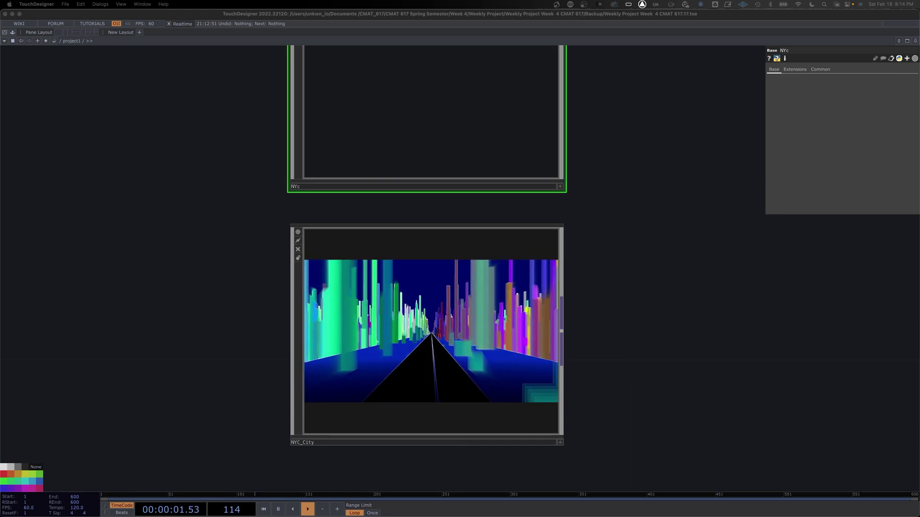
# Enter the NYc component's network and set the second Sample Step value of blur1 to .02
pyautogui.scroll(5, 663, 352)
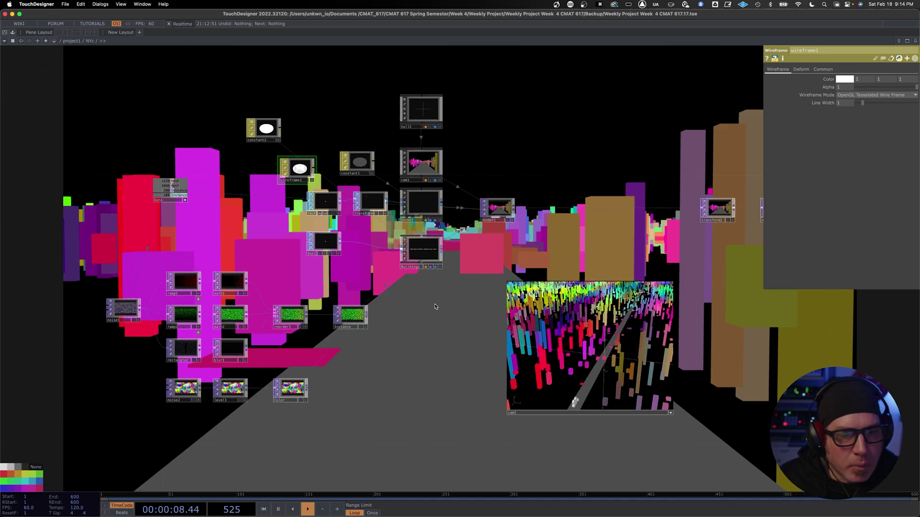
pyautogui.moveTo(431, 306); pyautogui.dragTo(387, 312)
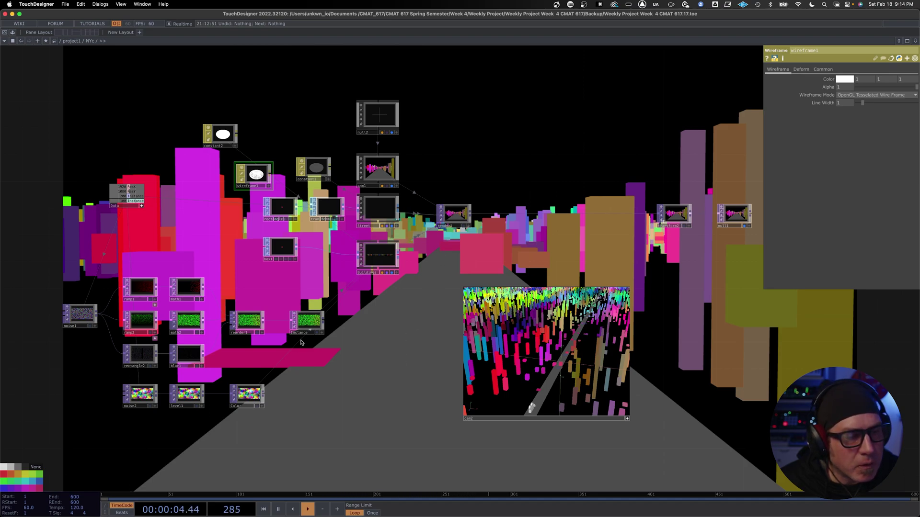
pyautogui.click(187, 359)
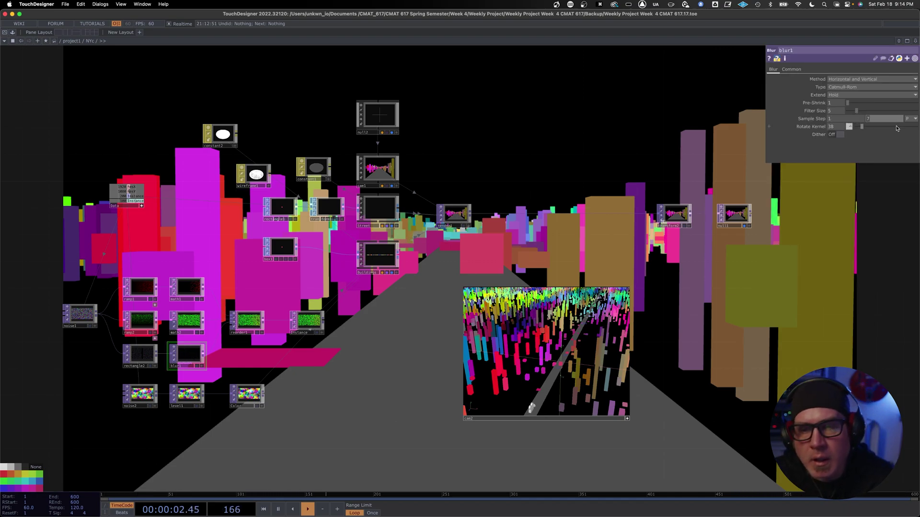
pyautogui.write('.02')
pyautogui.press('Return')
pyautogui.press('Return')
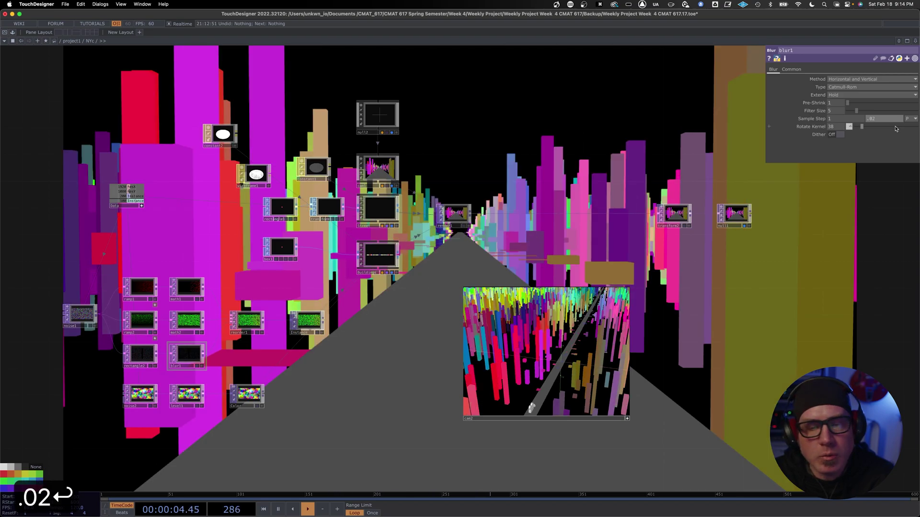
# Move the Street geometry, with its rectangle and transform nodes, below the Buildings geometry
pyautogui.moveTo(441, 296); pyautogui.dragTo(483, 304)
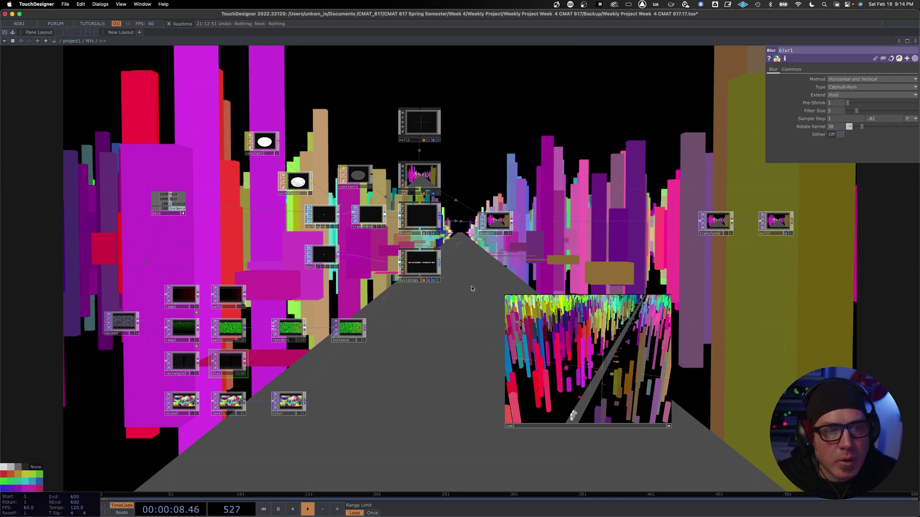
pyautogui.moveTo(480, 258); pyautogui.dragTo(543, 235)
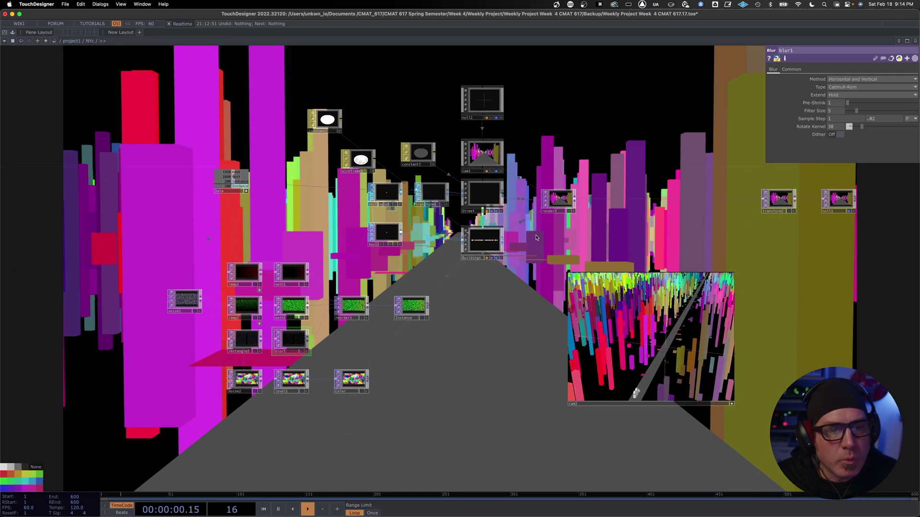
pyautogui.click(478, 194)
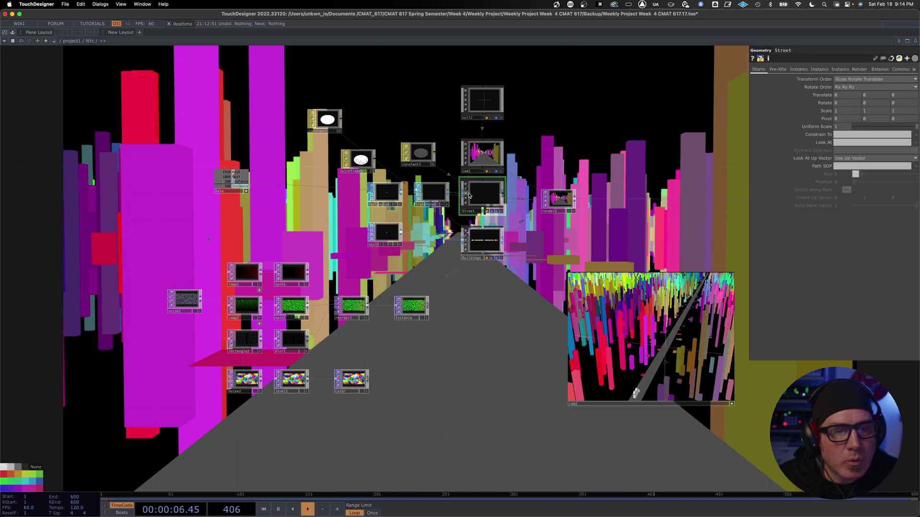
pyautogui.moveTo(476, 196); pyautogui.dragTo(481, 283)
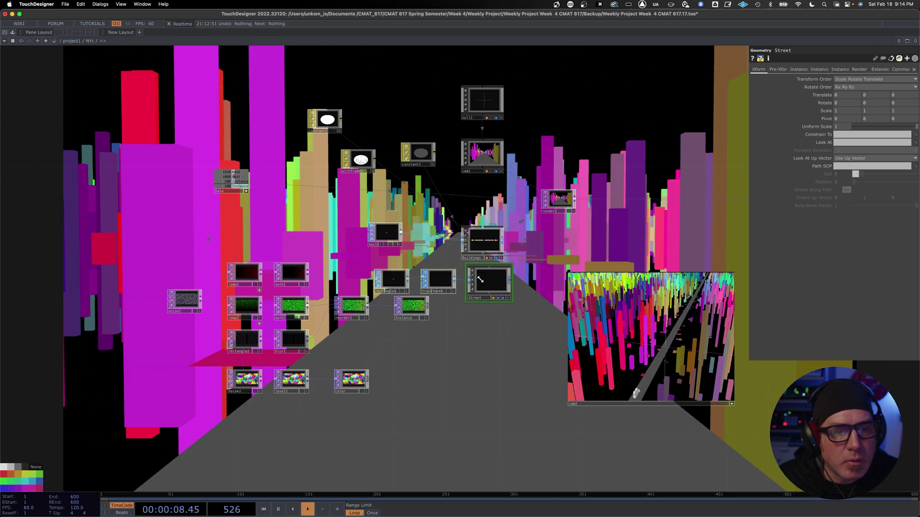
pyautogui.moveTo(484, 321); pyautogui.dragTo(474, 281)
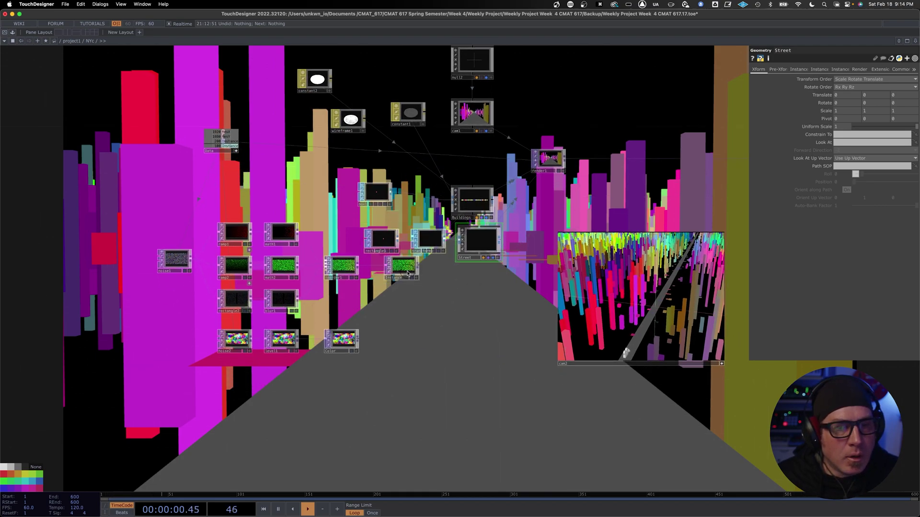
# Shift the noise1, Instance and colour texture nodes as a group away from the geometry nodes to free up space
pyautogui.click(409, 275)
pyautogui.moveTo(418, 378); pyautogui.dragTo(163, 257, button='right')
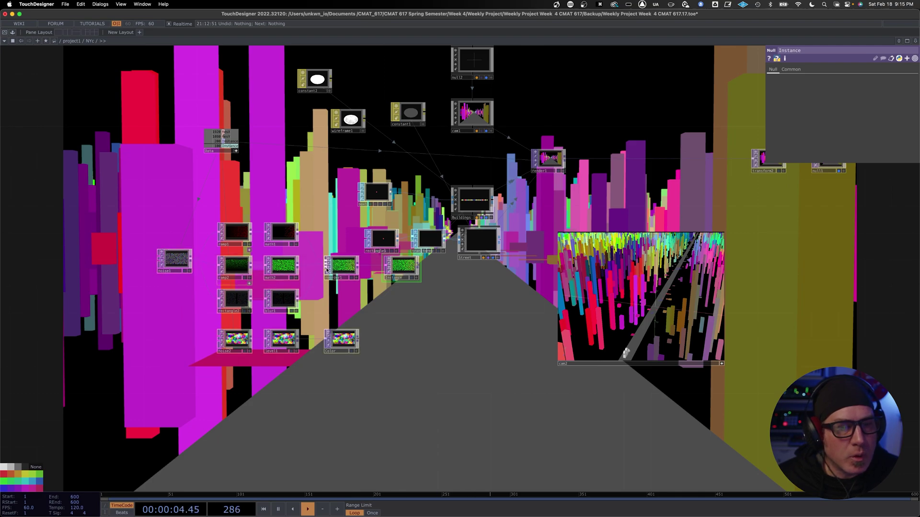
pyautogui.click(168, 267)
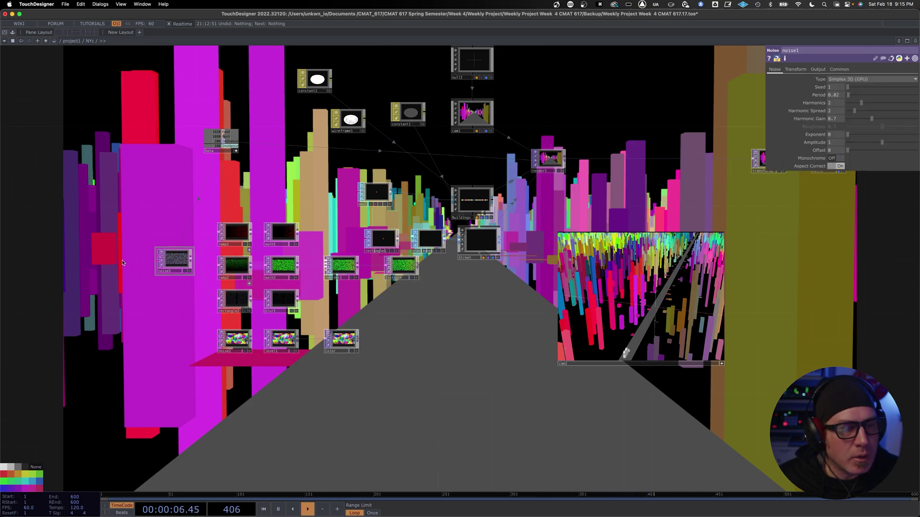
pyautogui.scroll(-3, 145, 255)
pyautogui.scroll(3, 145, 255)
pyautogui.hscroll(2, 192, 256)
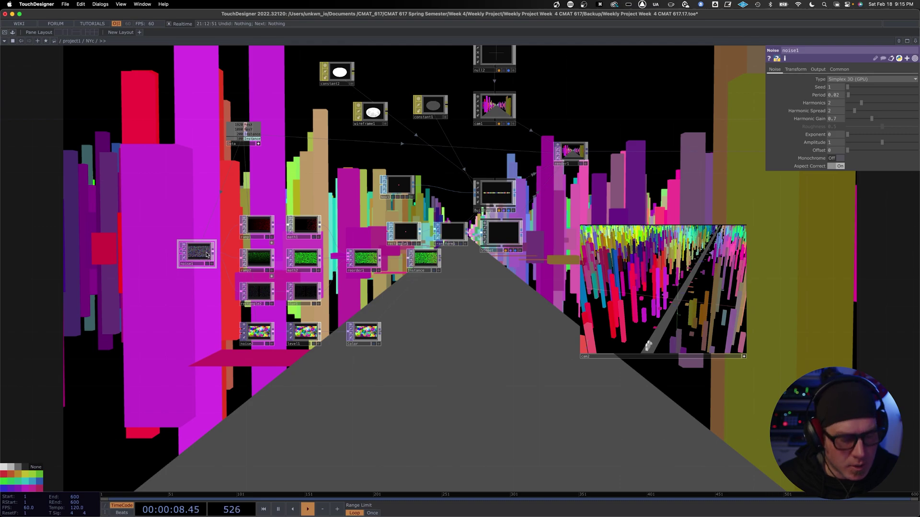
pyautogui.moveTo(147, 254); pyautogui.dragTo(469, 363)
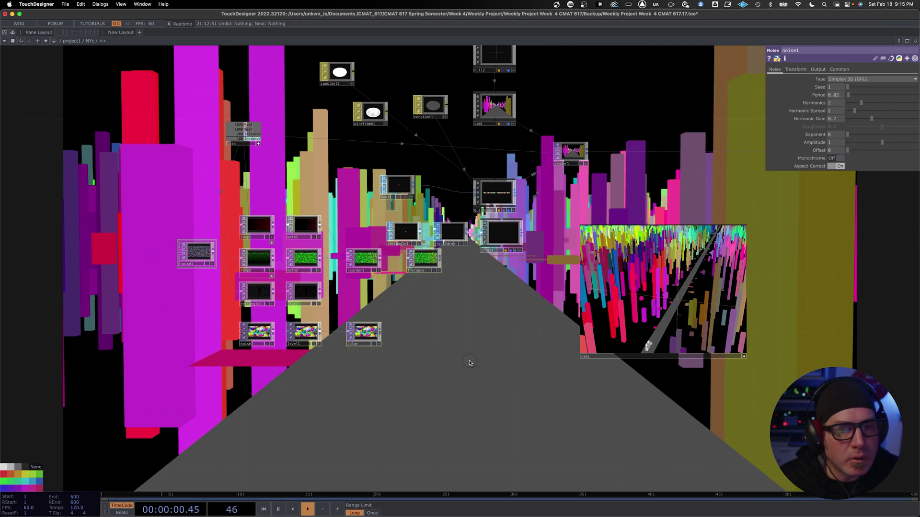
pyautogui.moveTo(420, 268); pyautogui.dragTo(348, 300)
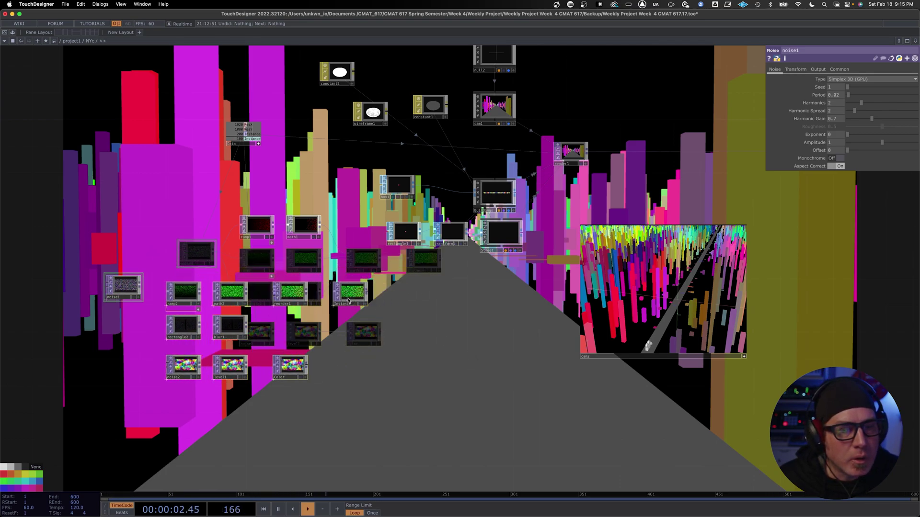
# Realign math1 and ramp1 directly above the matching math and ramp nodes of the shifted texture group
pyautogui.click(309, 232)
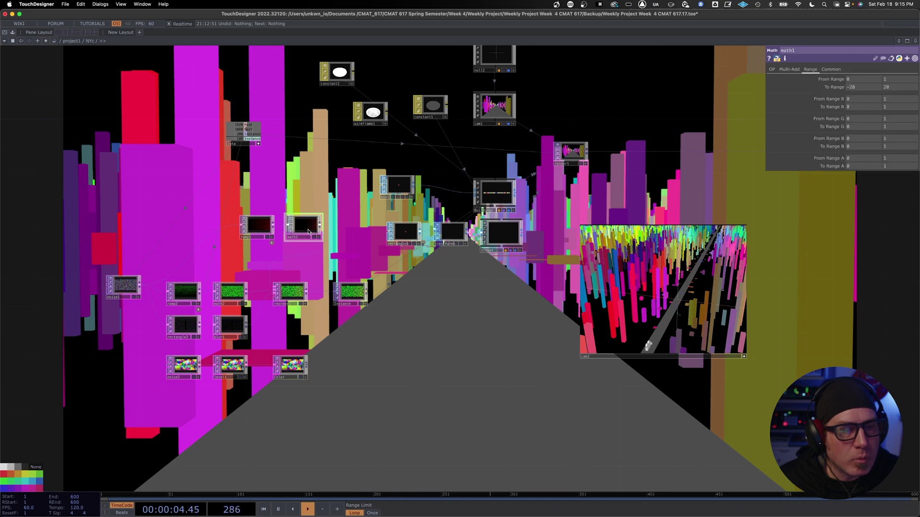
pyautogui.moveTo(309, 232); pyautogui.dragTo(234, 265)
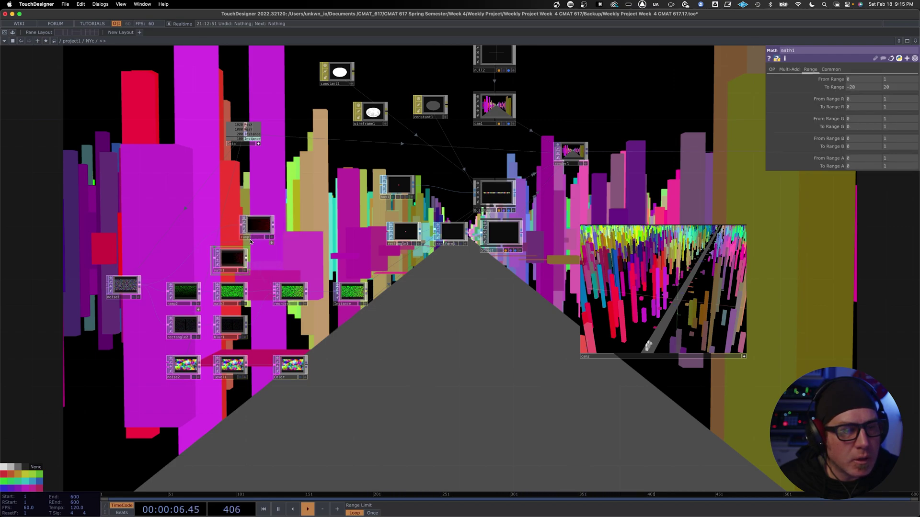
pyautogui.moveTo(258, 233); pyautogui.dragTo(182, 268)
pyautogui.moveTo(435, 277); pyautogui.dragTo(364, 297)
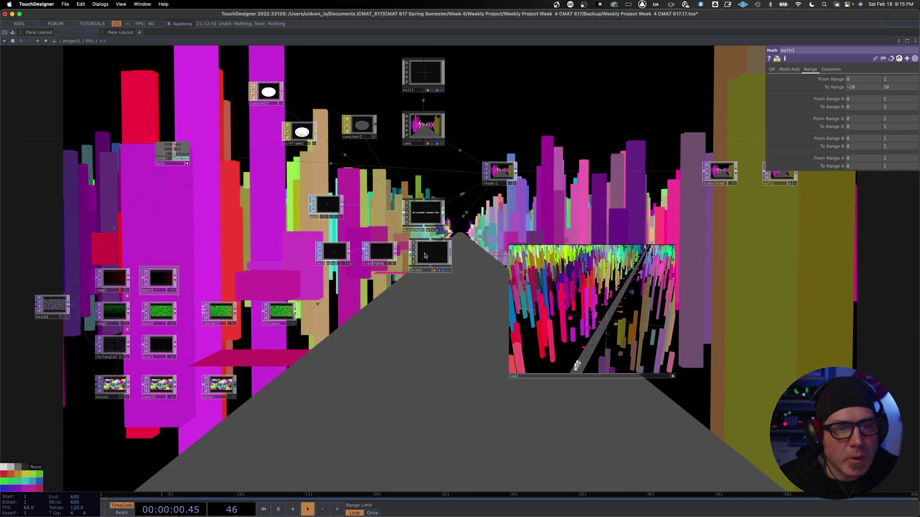
# Duplicate the Street geometry with its rectangle1 and transform1 nodes and place the copies below the originals
pyautogui.click(426, 256)
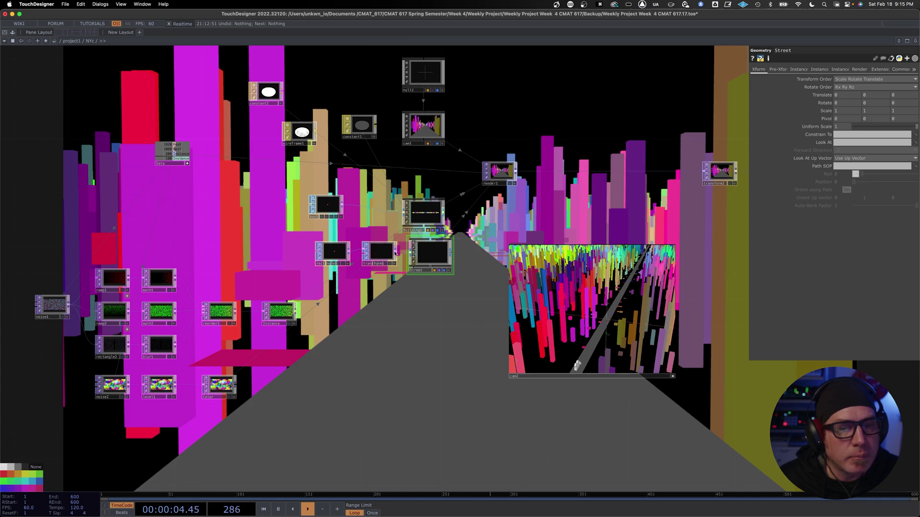
pyautogui.click(338, 255)
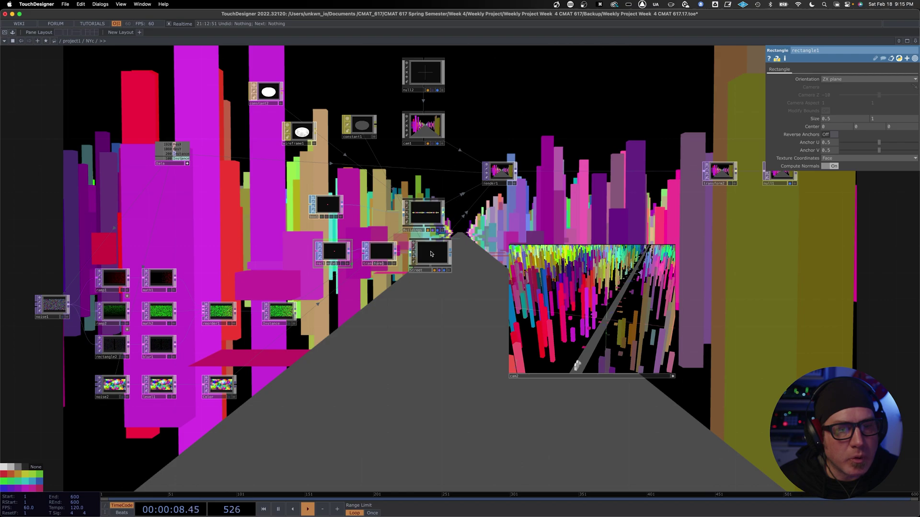
pyautogui.click(379, 253)
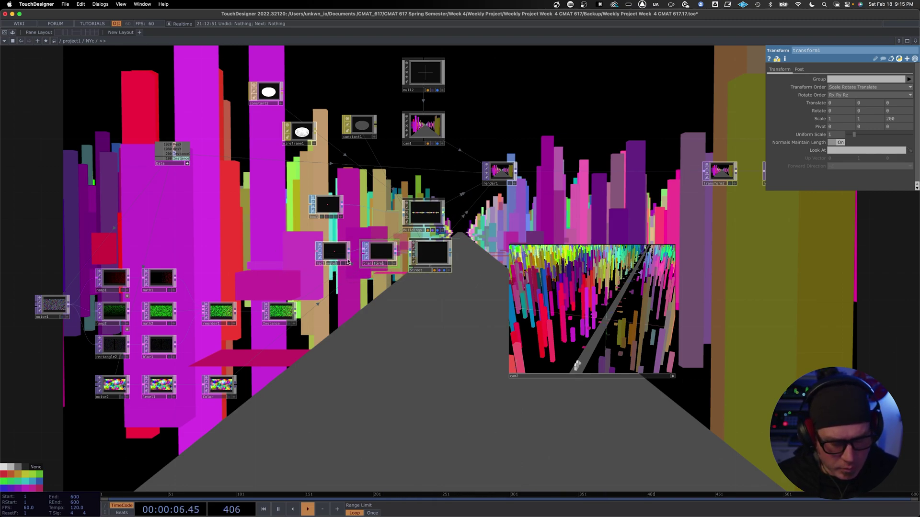
pyautogui.press('super+c')
pyautogui.press('super+v')
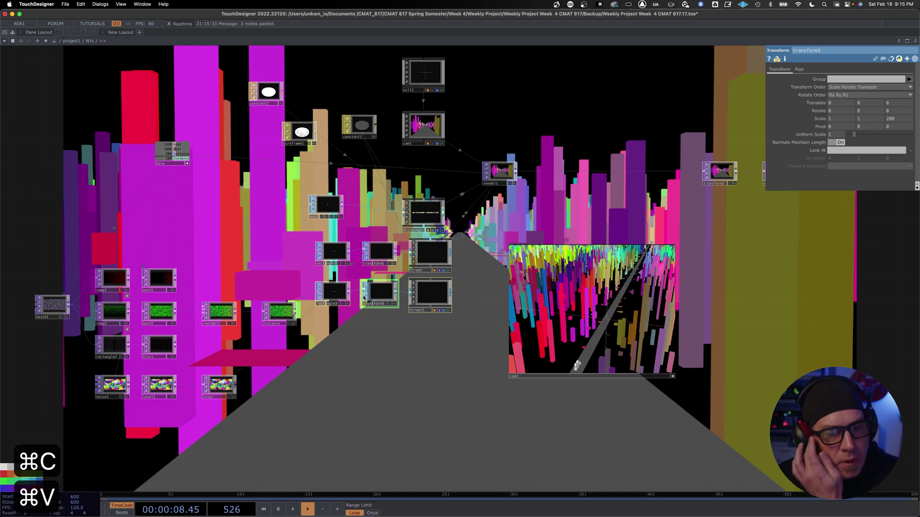
# Rename the copied Street geometry as Landscape and set the first Size value of its rectangle to 1
pyautogui.click(423, 311)
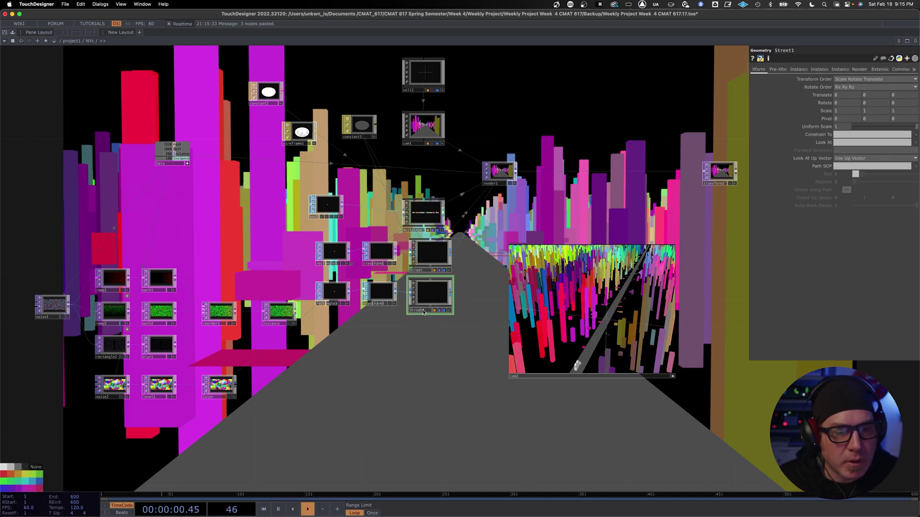
pyautogui.click(424, 311)
pyautogui.write('L')
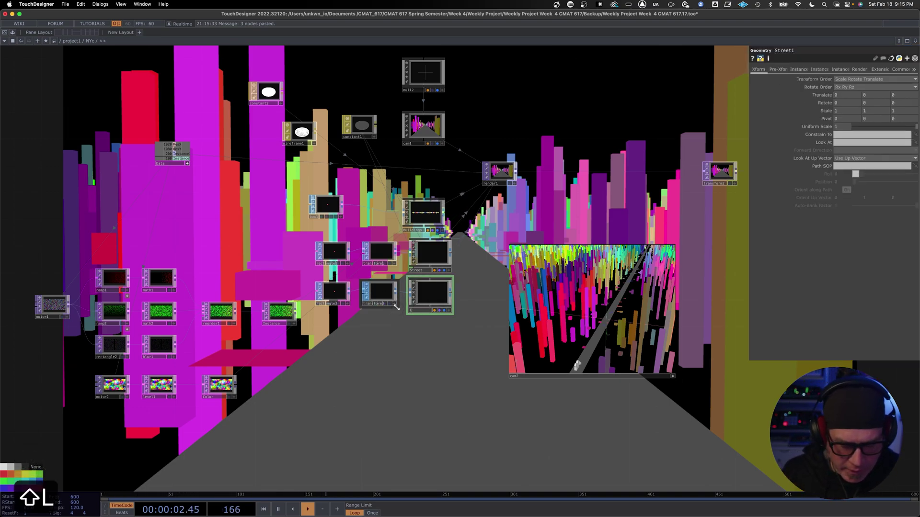
pyautogui.write('anscape')
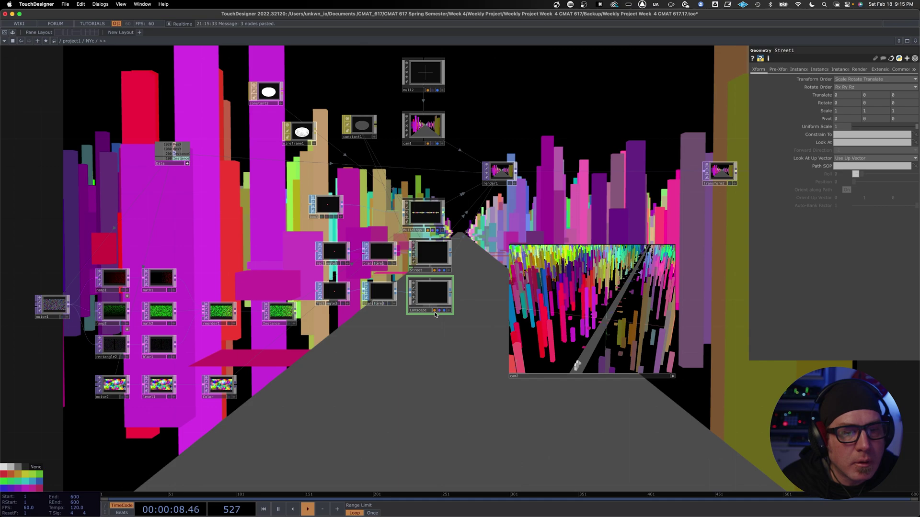
pyautogui.write('d')
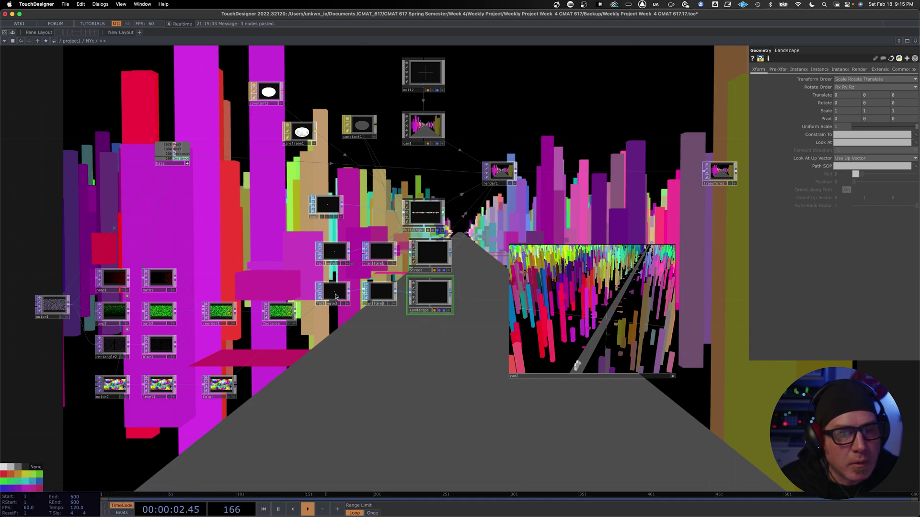
pyautogui.click(335, 295)
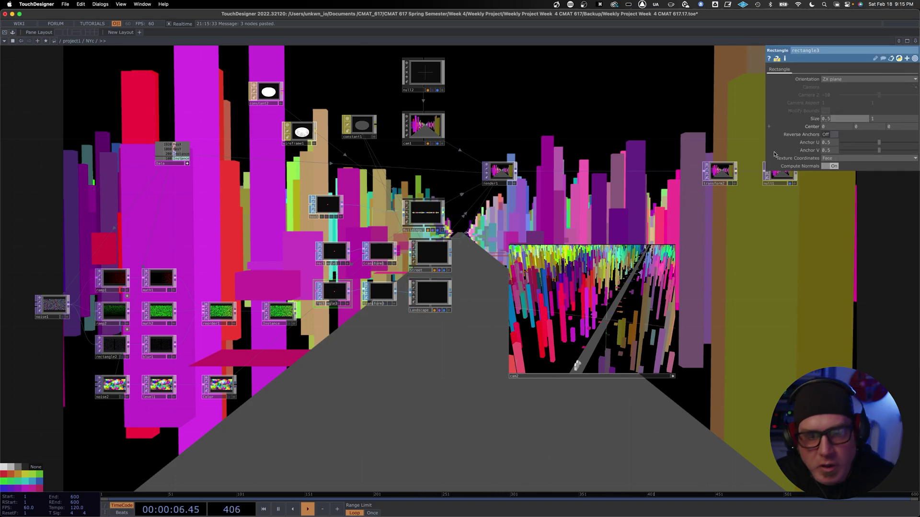
pyautogui.write('1')
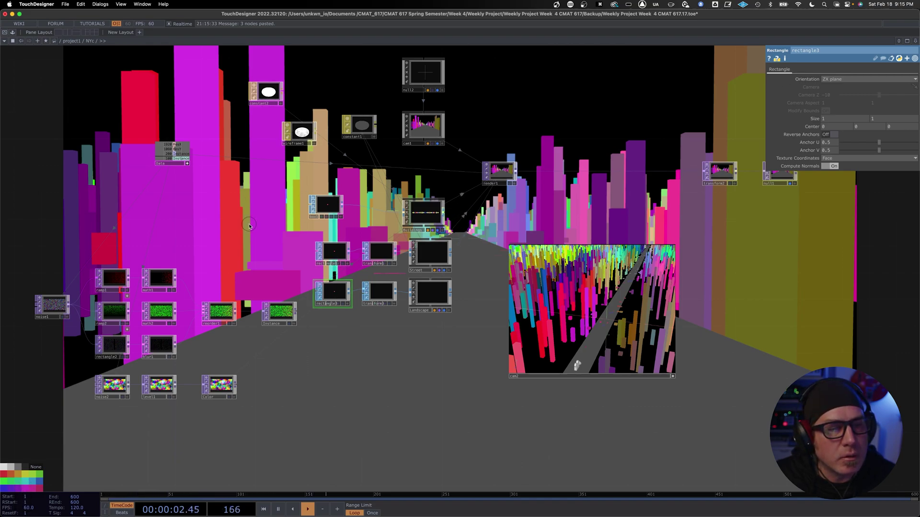
# Add a Constant material beside the Street geometry's rectangle node
pyautogui.press('Tab')
pyautogui.click(208, 134)
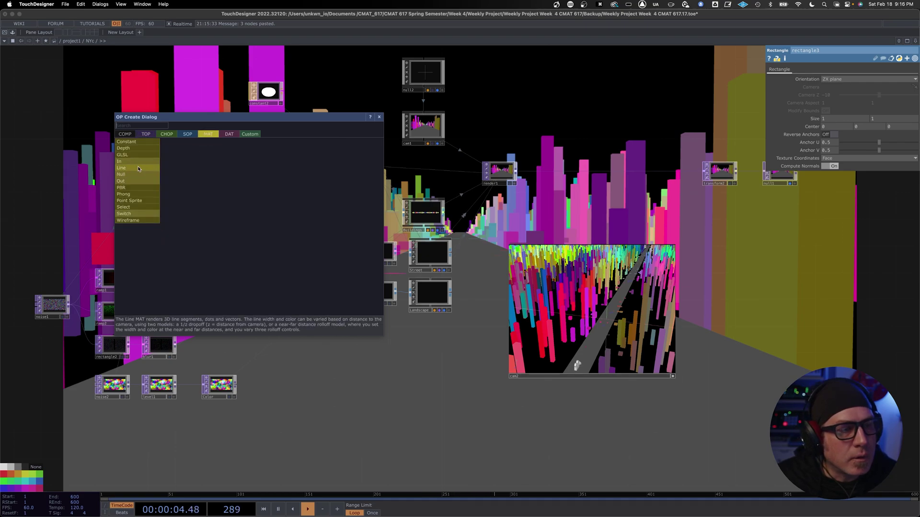
pyautogui.click(127, 142)
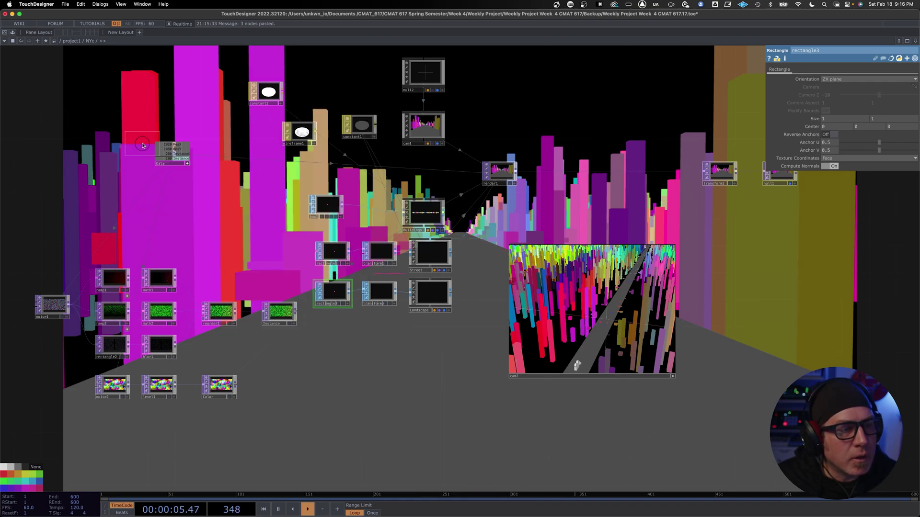
pyautogui.click(275, 254)
# Move the constant2 material next to constant1 and delete the wireframe1 material
pyautogui.moveTo(299, 132); pyautogui.dragTo(314, 179)
pyautogui.moveTo(260, 101); pyautogui.dragTo(306, 134)
pyautogui.moveTo(317, 173); pyautogui.dragTo(259, 186)
pyautogui.press('BackSpace')
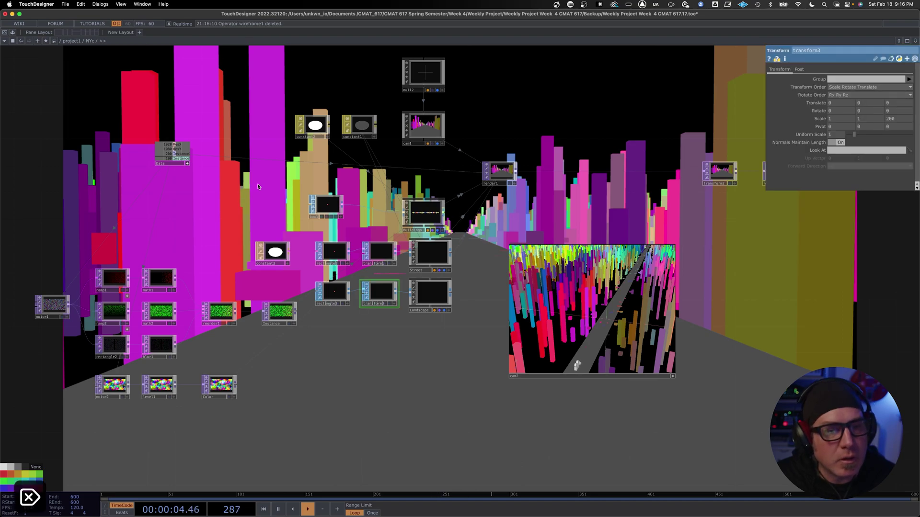
# Assign the new Constant material to the Landscape geometry and open its colour for editing
pyautogui.click(276, 250)
pyautogui.moveTo(275, 253); pyautogui.dragTo(424, 278)
pyautogui.click(423, 278)
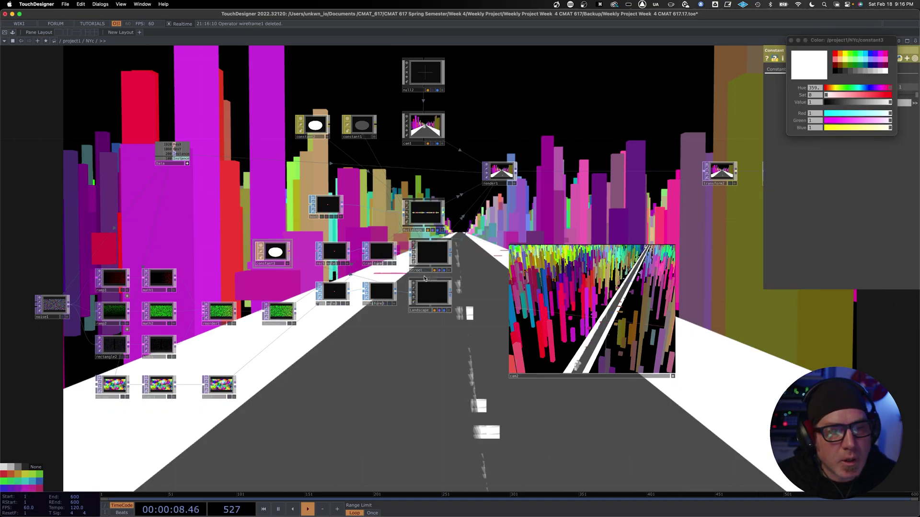
# Set the Landscape material's colour to a dark blue with saturation about 0.77 and value about 0.31
pyautogui.click(874, 68)
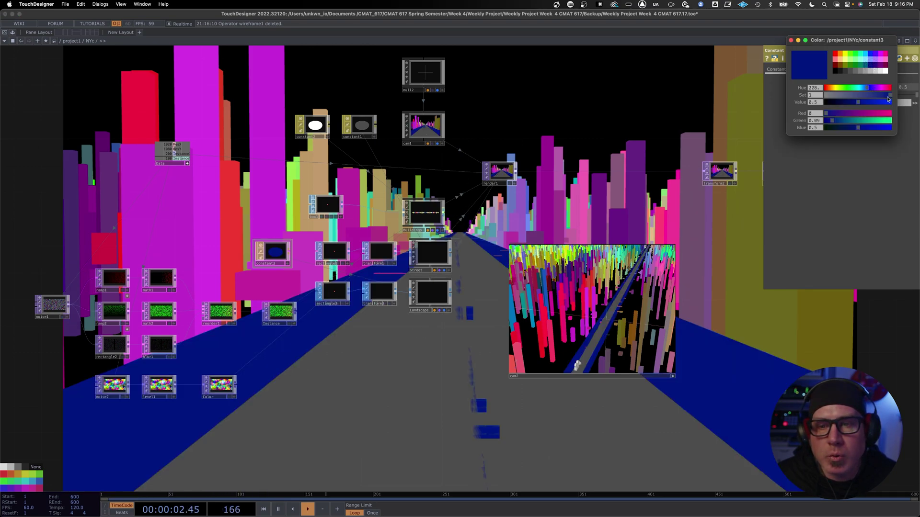
pyautogui.moveTo(887, 98); pyautogui.dragTo(849, 103)
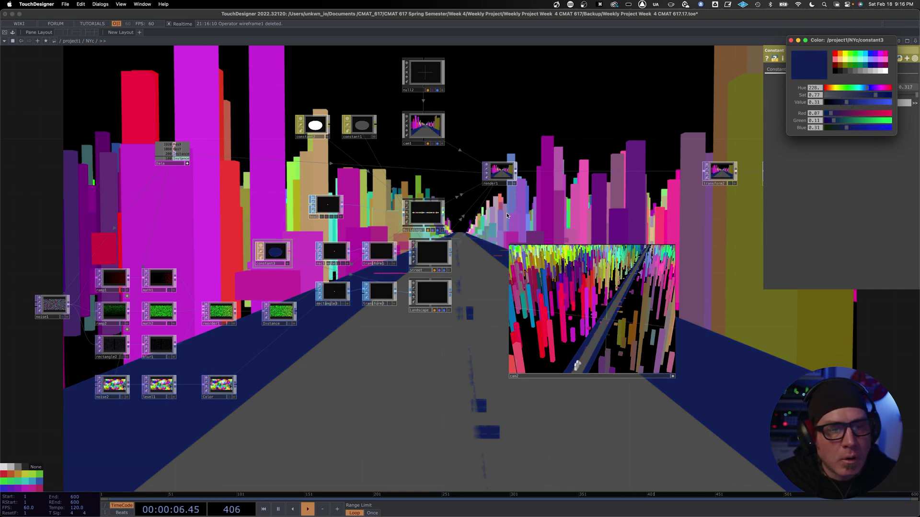
pyautogui.click(461, 329)
# Set the Y translation of the Street's transform1 node to .02, trying .2 and .4 first
pyautogui.scroll(-3, 465, 326)
pyautogui.hscroll(-3, 472, 335)
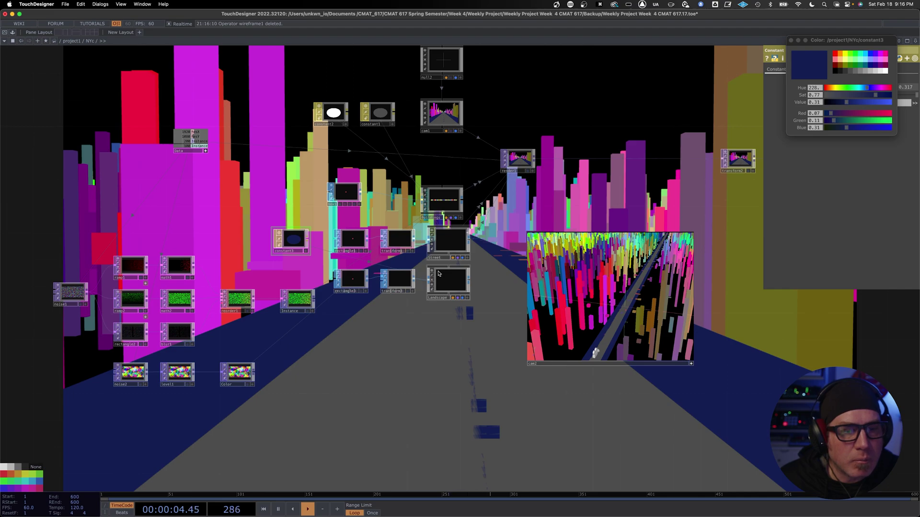
pyautogui.click(450, 245)
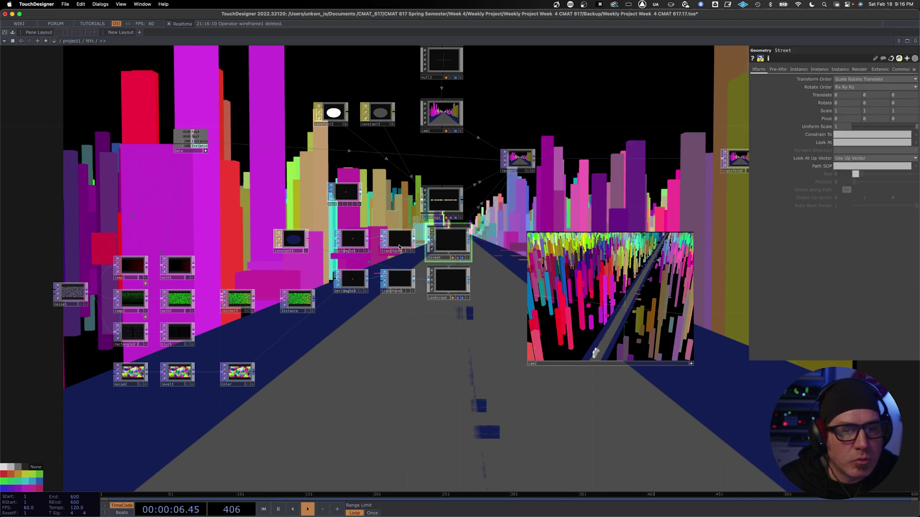
pyautogui.click(399, 241)
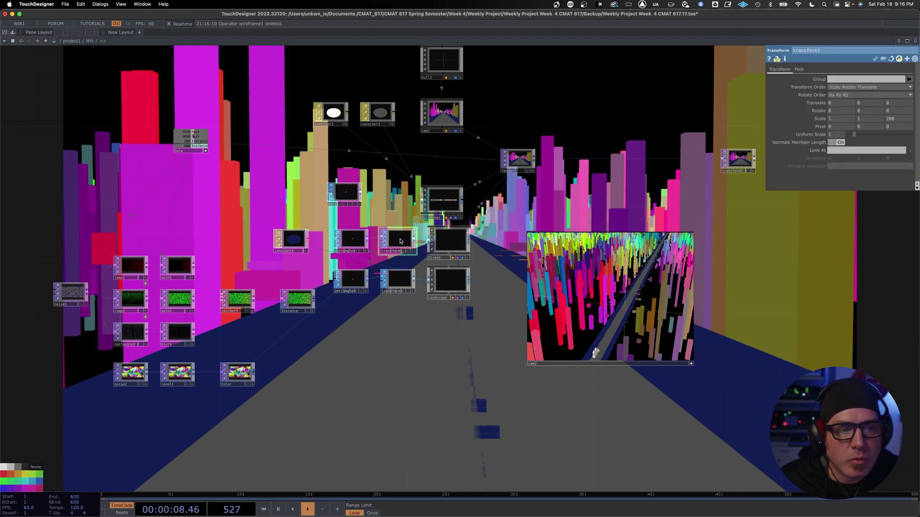
pyautogui.moveTo(863, 103); pyautogui.dragTo(905, 100, button='middle')
pyautogui.click(870, 105)
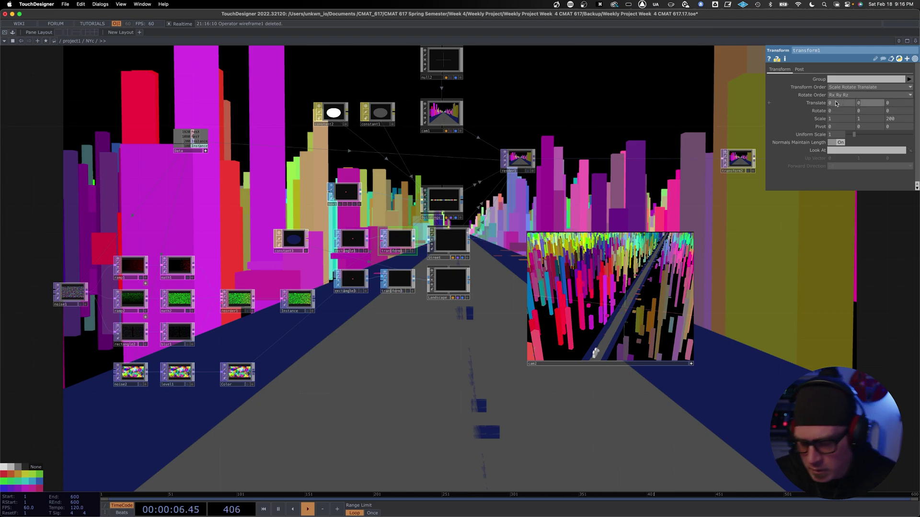
pyautogui.write('.2')
pyautogui.press('Return')
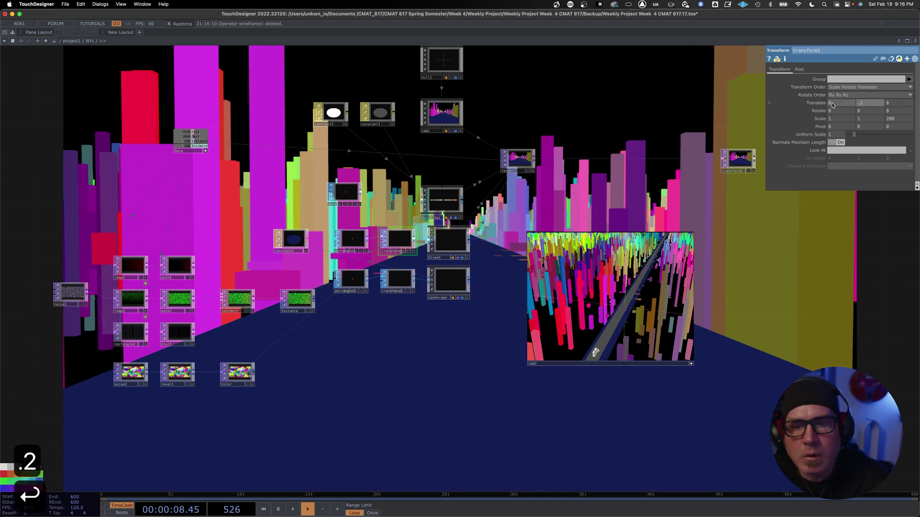
pyautogui.click(859, 104)
pyautogui.write('.4')
pyautogui.press('Return')
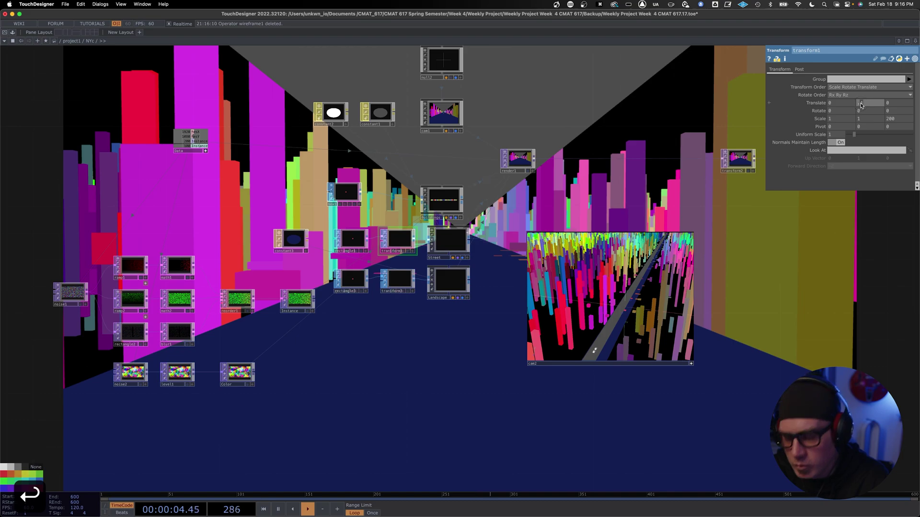
pyautogui.click(860, 105)
pyautogui.write('0.02')
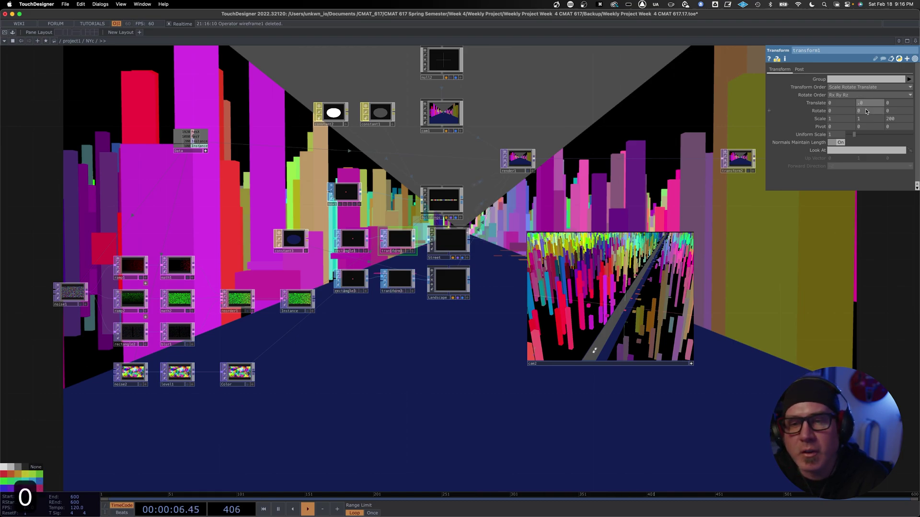
pyautogui.press('Return')
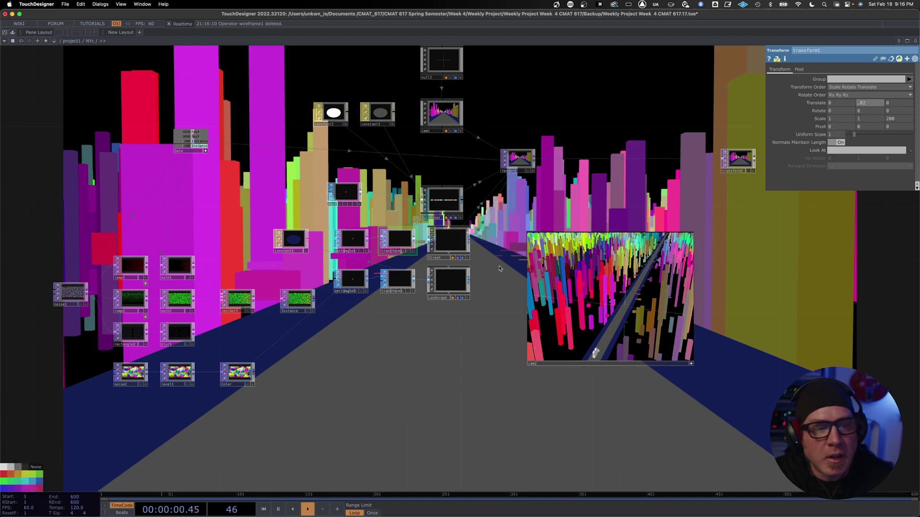
pyautogui.moveTo(470, 319); pyautogui.dragTo(561, 328)
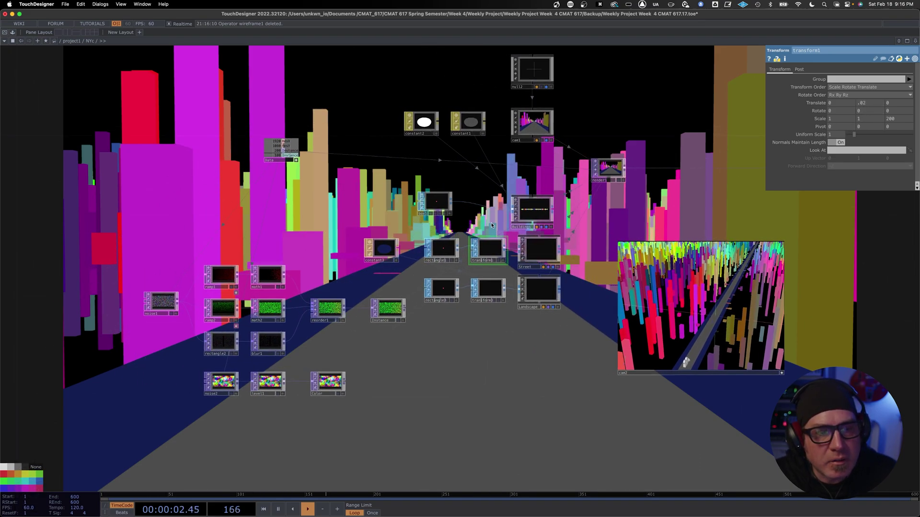
pyautogui.moveTo(607, 233); pyautogui.dragTo(575, 258)
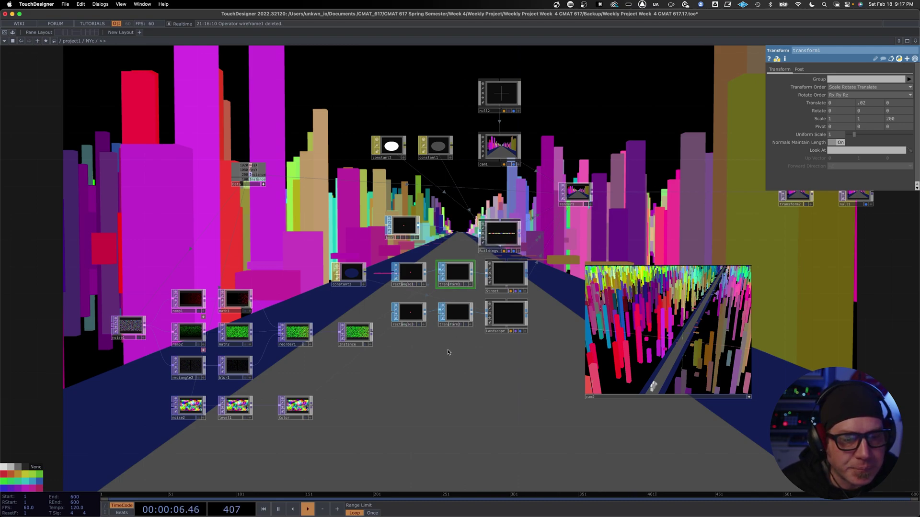
pyautogui.moveTo(447, 351); pyautogui.dragTo(403, 356)
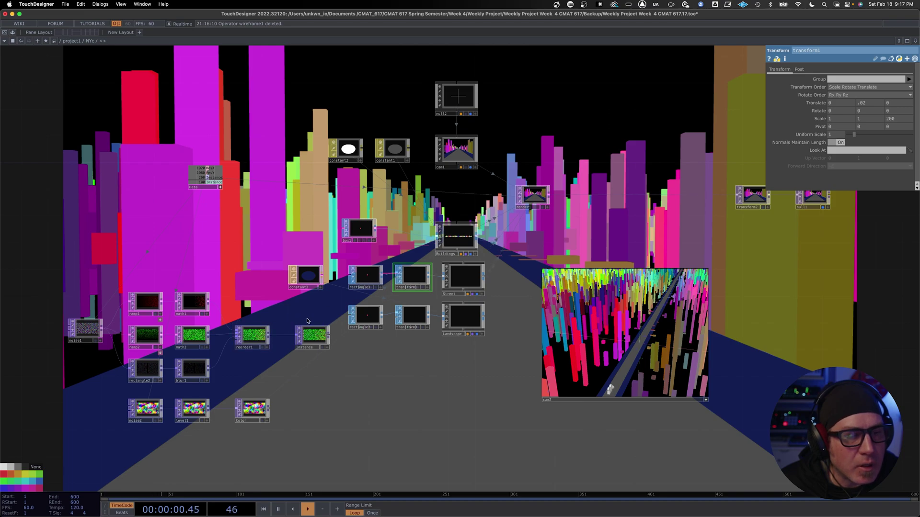
pyautogui.click(412, 317)
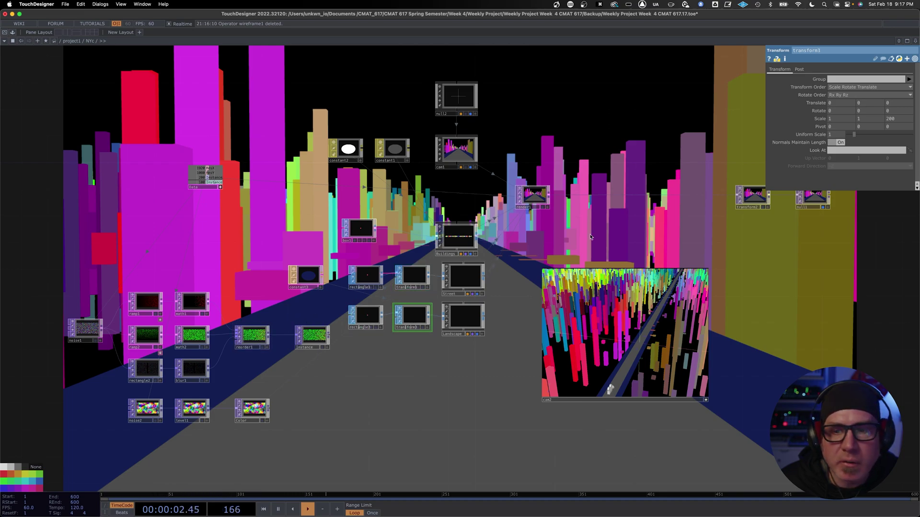
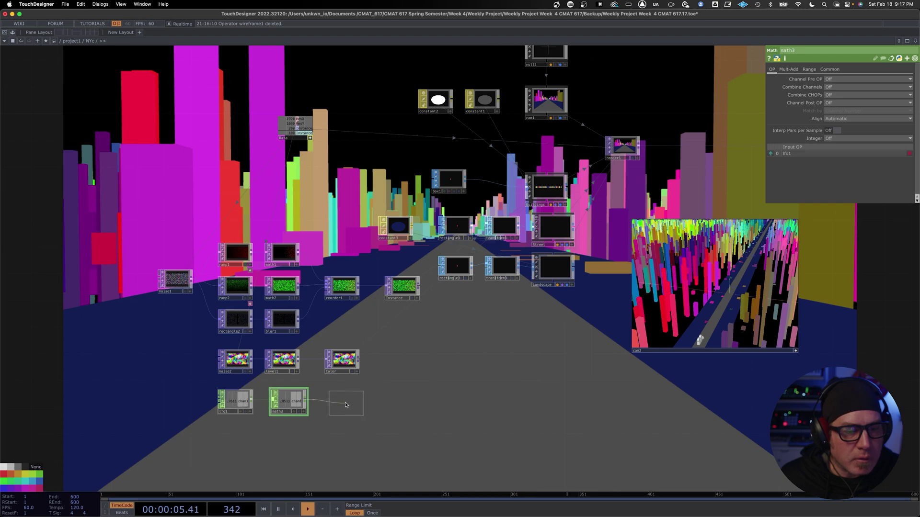
# Add a Rename CHOP after math3 and a Null CHOP after the Rename
pyautogui.click(339, 402)
pyautogui.click(359, 401)
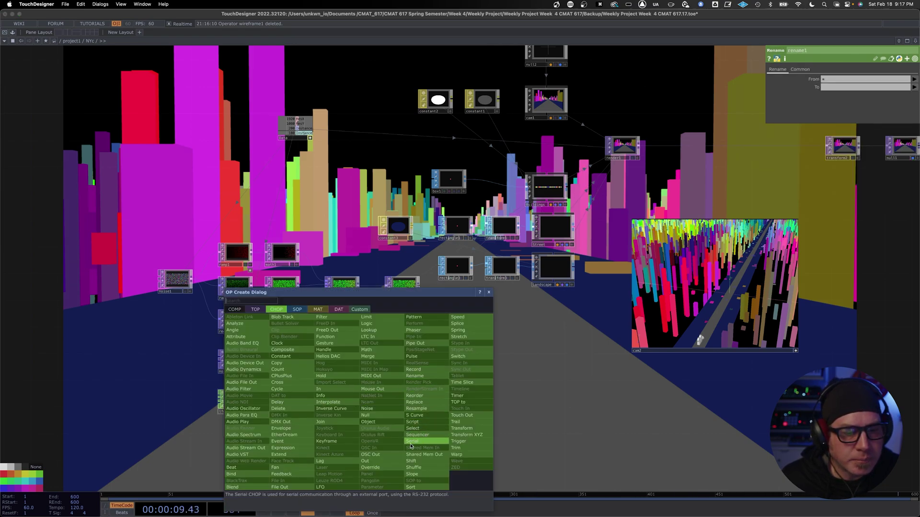
pyautogui.click(383, 416)
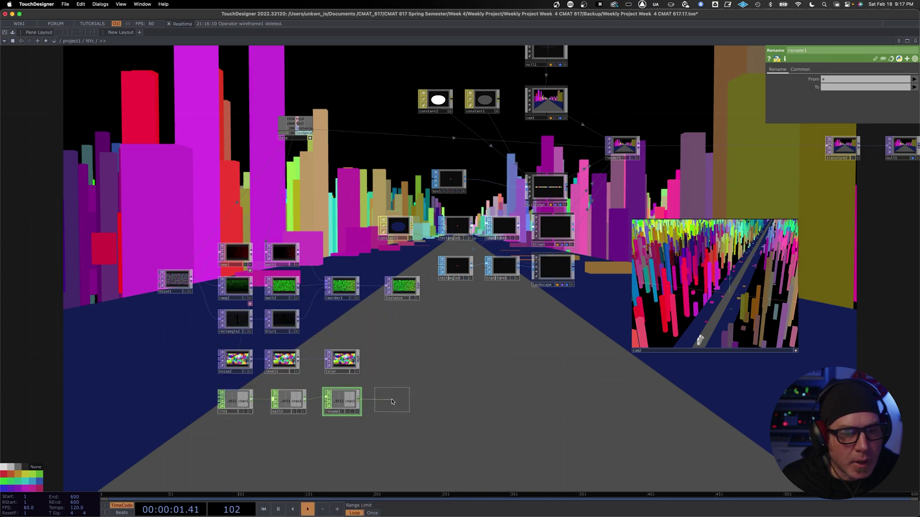
pyautogui.click(392, 402)
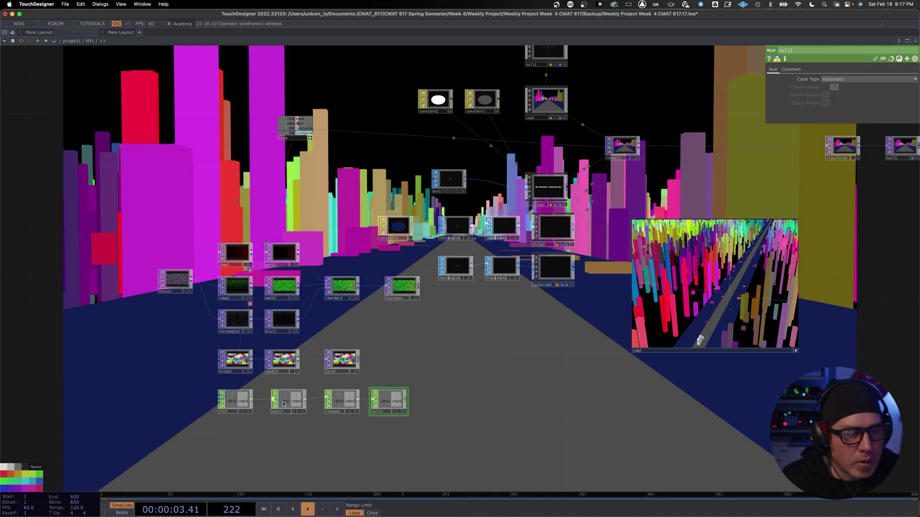
# Configure rename1 to rename the incoming channel to Building Size
pyautogui.click(351, 402)
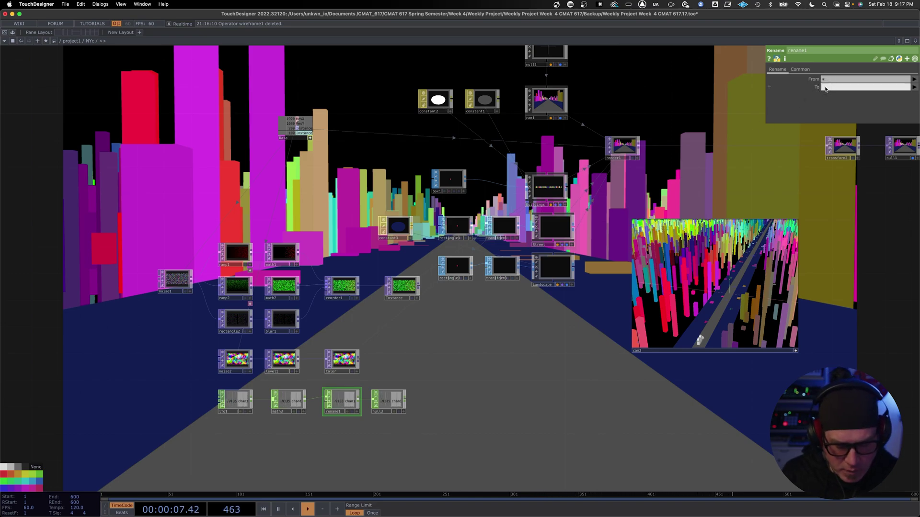
pyautogui.write('Building ')
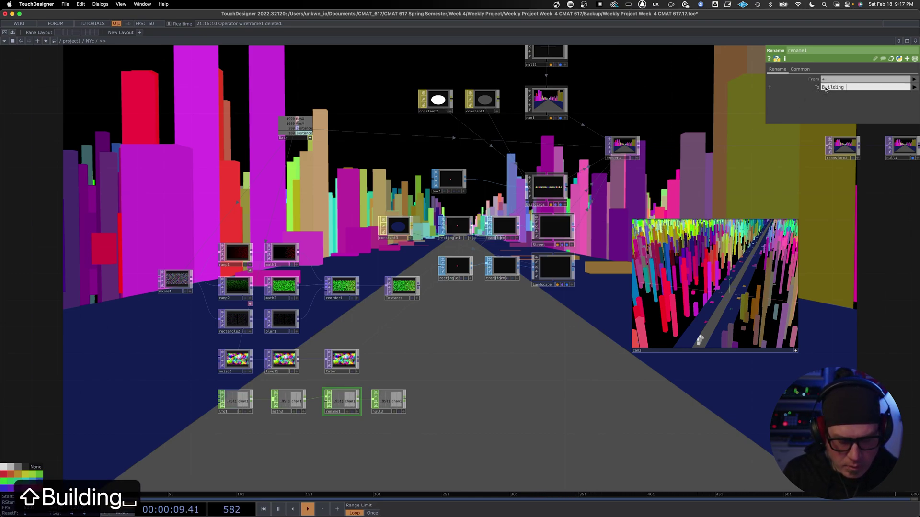
pyautogui.write('Size')
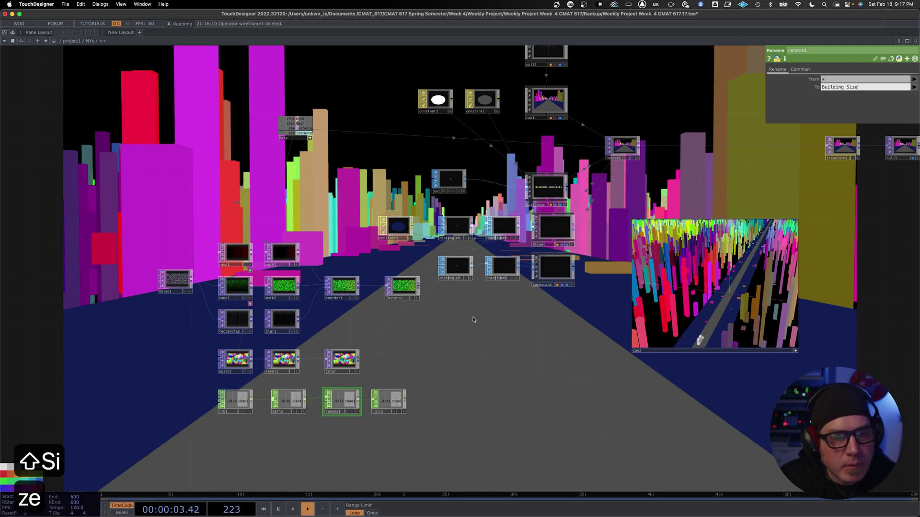
pyautogui.press('Return')
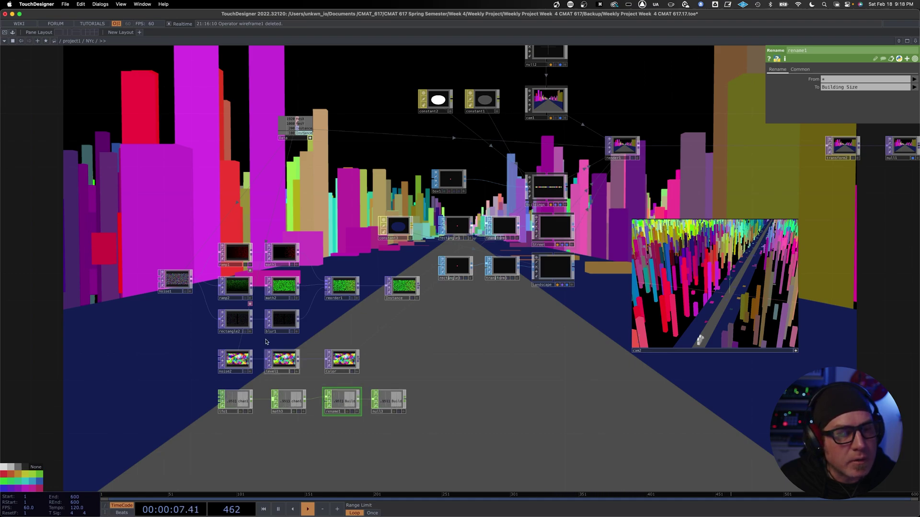
# Drive blur1's Rotate Kernel with a CHOP reference to the Building channel of null3
pyautogui.click(291, 324)
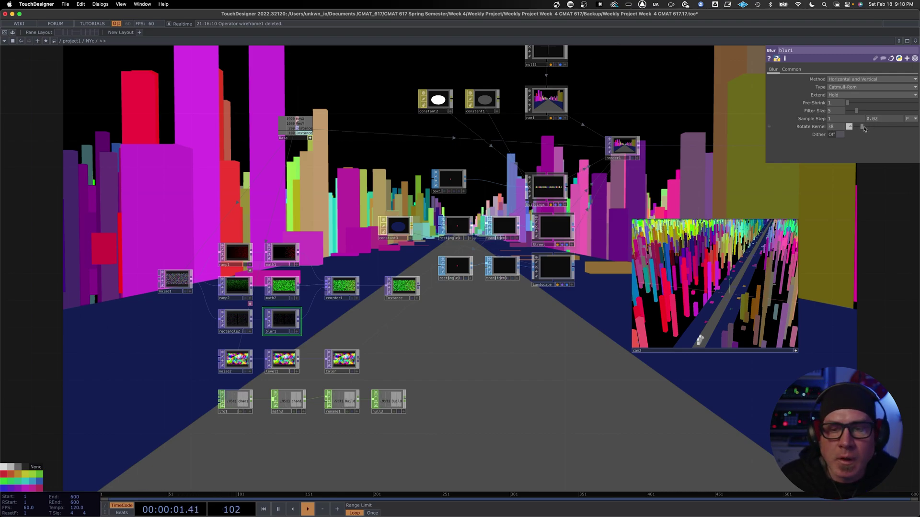
pyautogui.moveTo(861, 128); pyautogui.dragTo(858, 130)
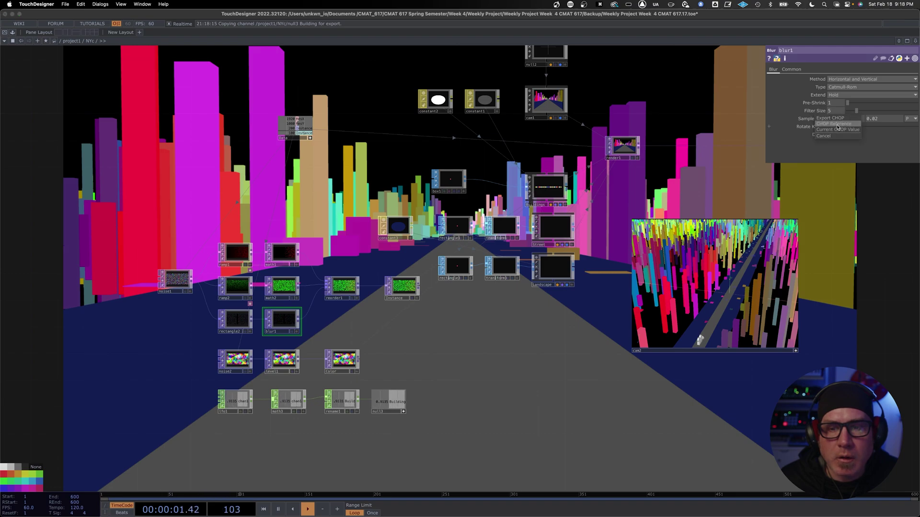
pyautogui.click(837, 124)
pyautogui.moveTo(449, 343); pyautogui.dragTo(493, 350)
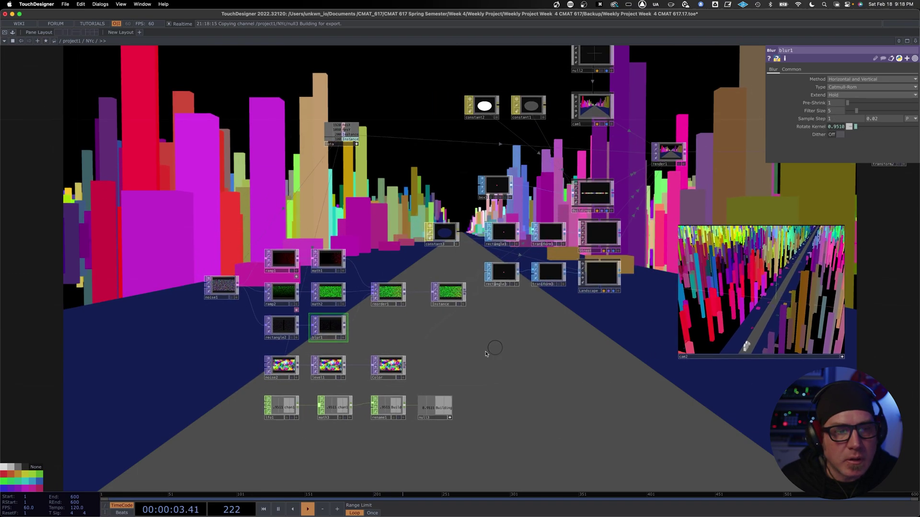
# Remap math3 from the range -1 to 1 into the range 0 to 10, trying an upper limit of 5 first
pyautogui.click(335, 408)
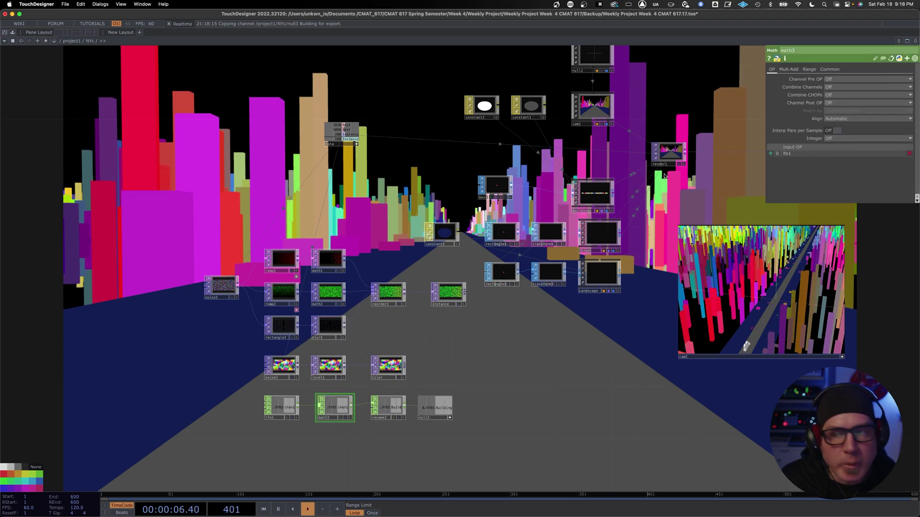
pyautogui.click(810, 69)
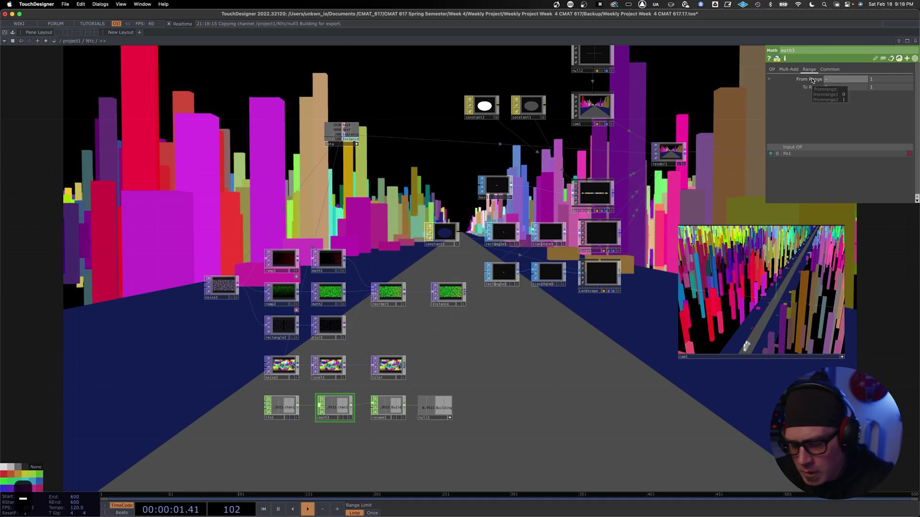
pyautogui.press('Return')
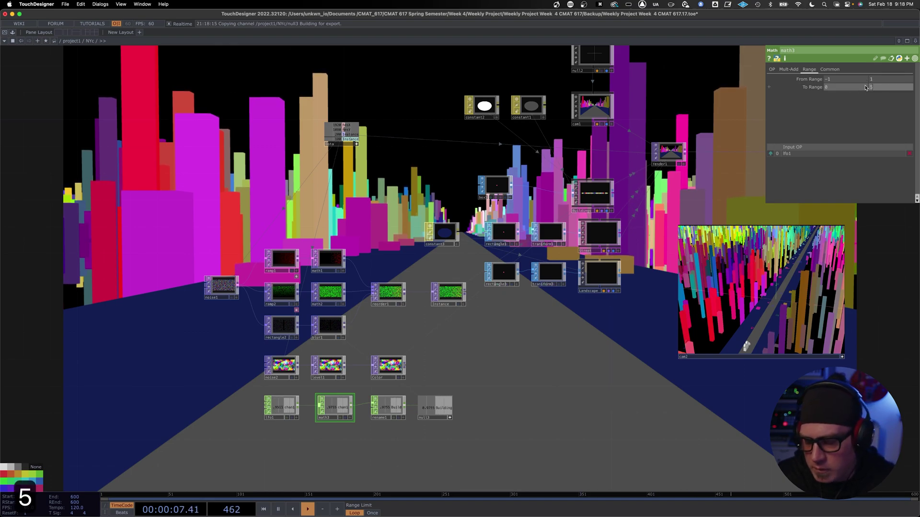
pyautogui.press('Return')
pyautogui.click(881, 87)
pyautogui.write('10')
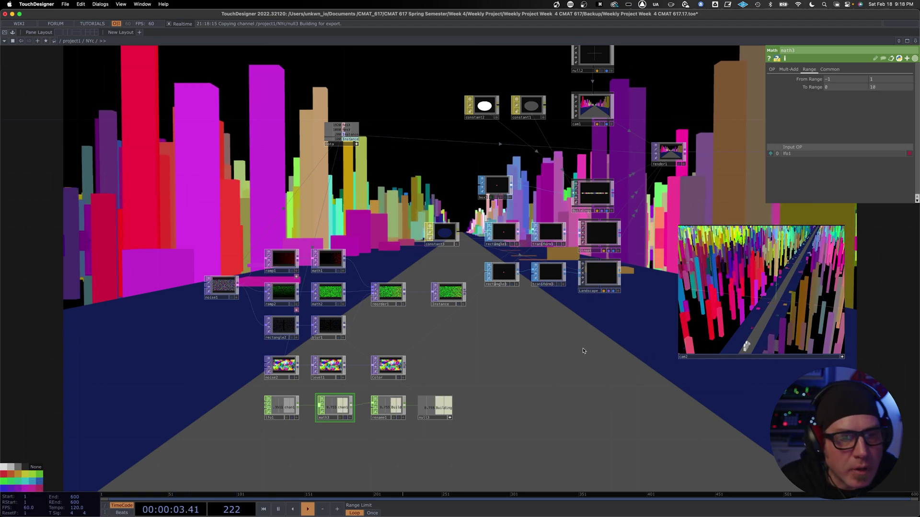
# Slow down lfo1 by setting its frequency to .09, trying .02 and .07 first
pyautogui.scroll(-3, 491, 314)
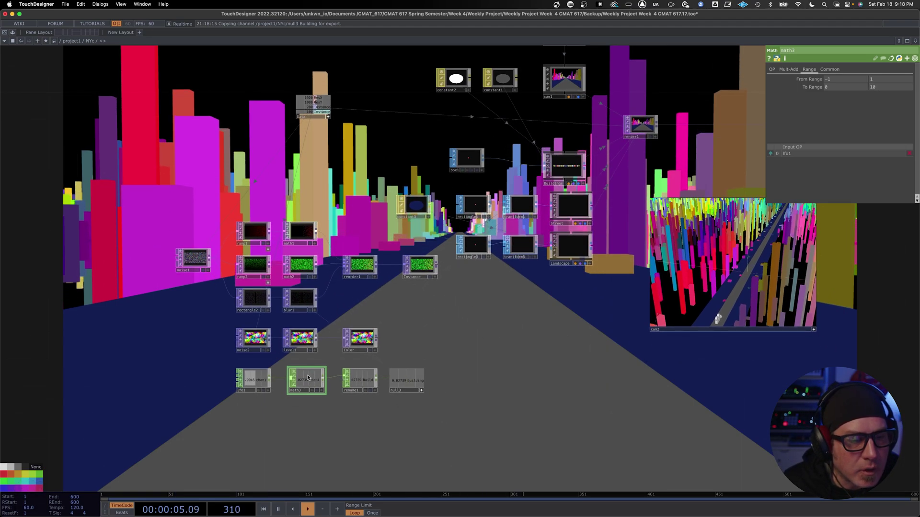
pyautogui.click(260, 380)
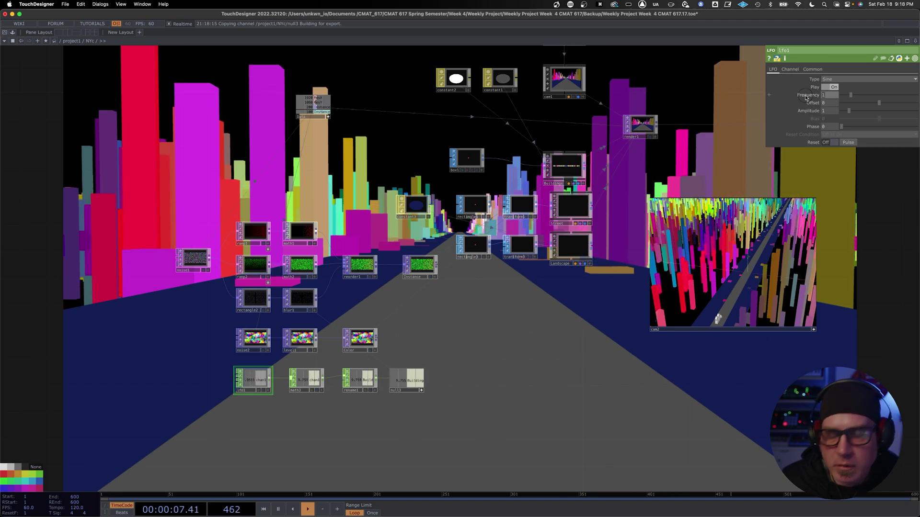
pyautogui.write('.02')
pyautogui.press('Return')
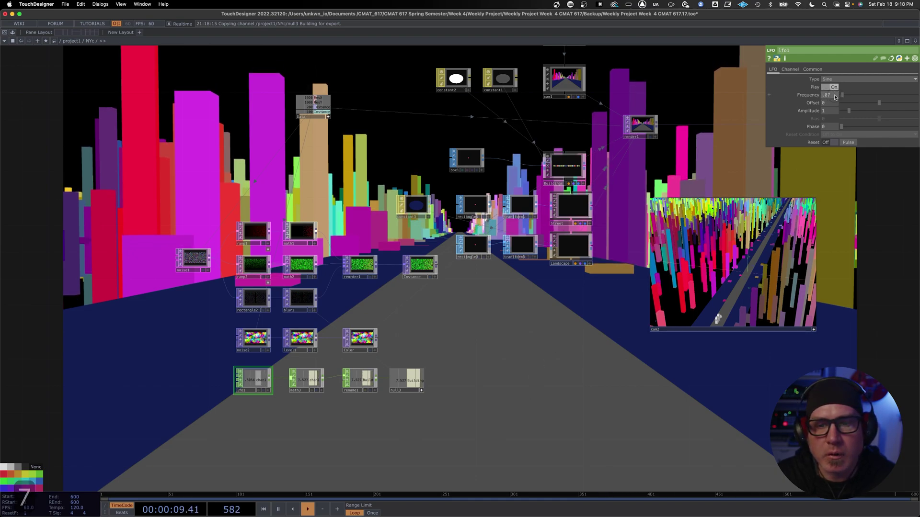
pyautogui.press('Return')
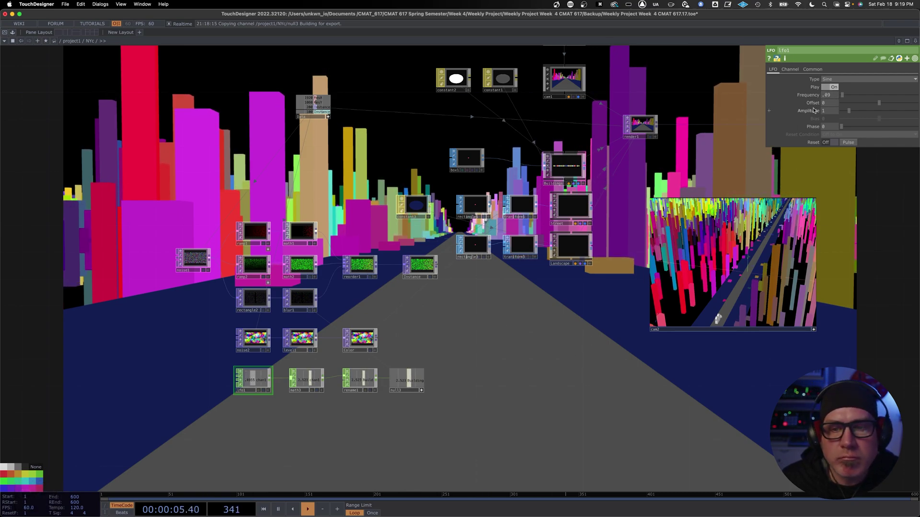
# Align the Buildings geometry node with Street and Landscape, and move its box1 node closer to it, leaving box1 selected
pyautogui.moveTo(496, 337); pyautogui.dragTo(507, 353)
pyautogui.moveTo(461, 336); pyautogui.dragTo(371, 341)
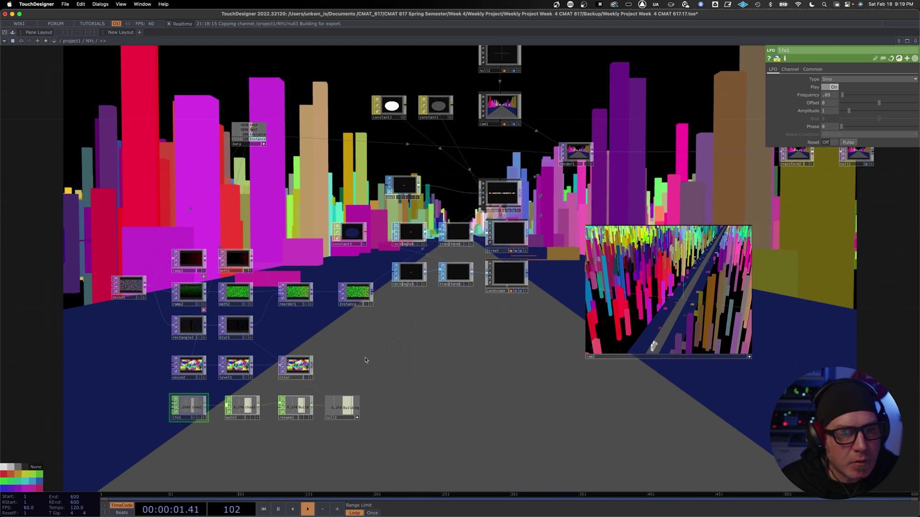
pyautogui.hscroll(3, 362, 172)
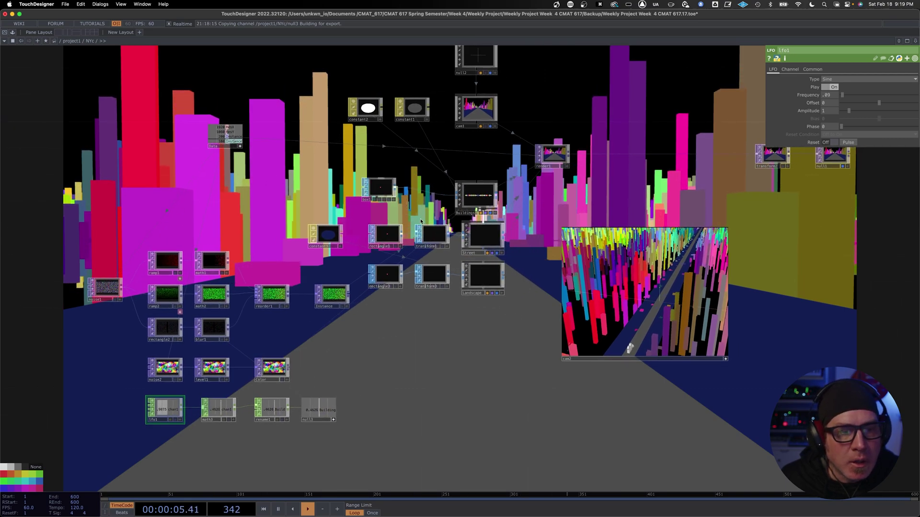
pyautogui.moveTo(477, 197); pyautogui.dragTo(483, 198)
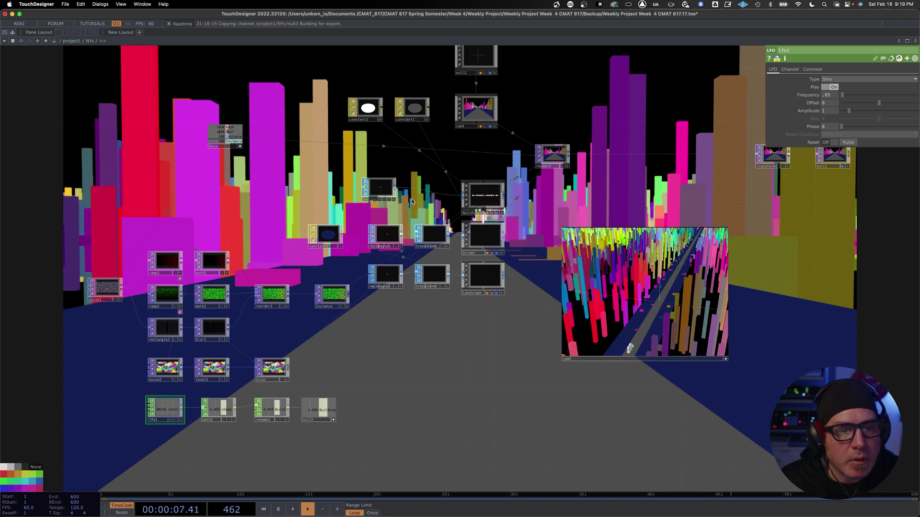
pyautogui.moveTo(386, 194); pyautogui.dragTo(403, 200)
pyautogui.click(402, 199)
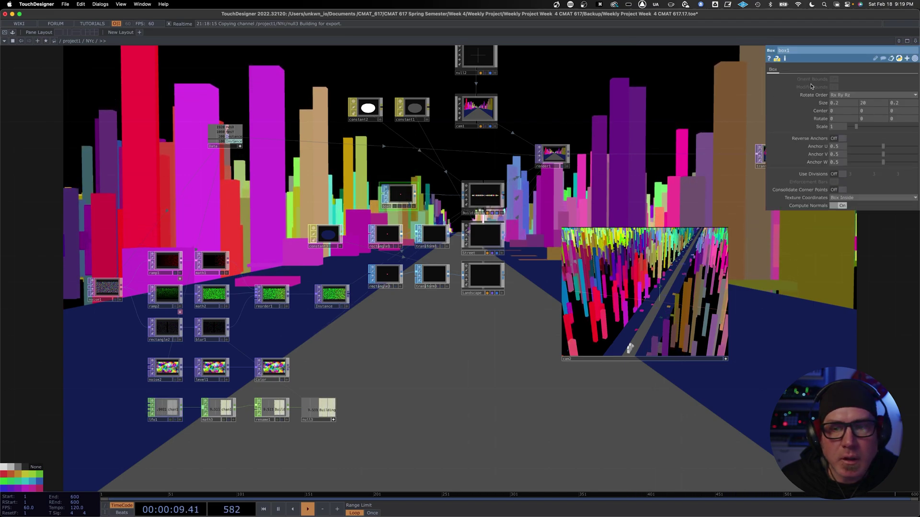
# Set the Y size of box1 to 30
pyautogui.write('30')
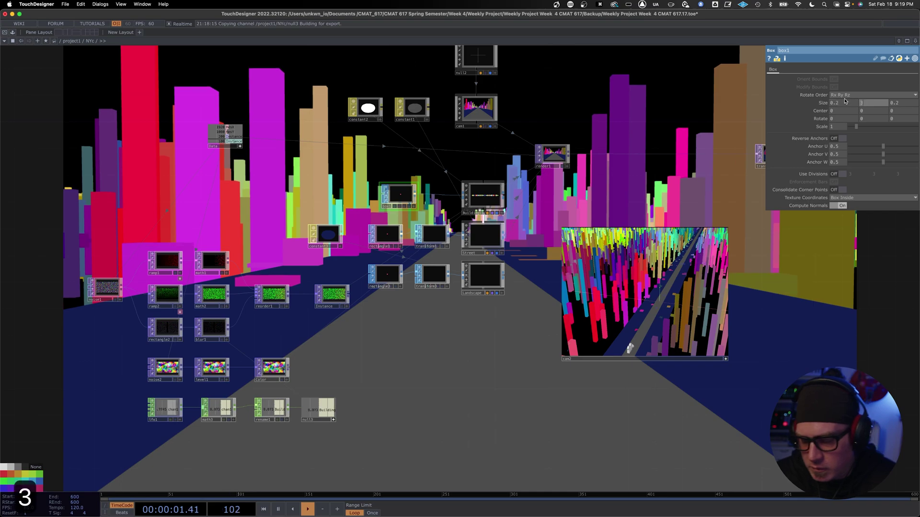
pyautogui.press('Return')
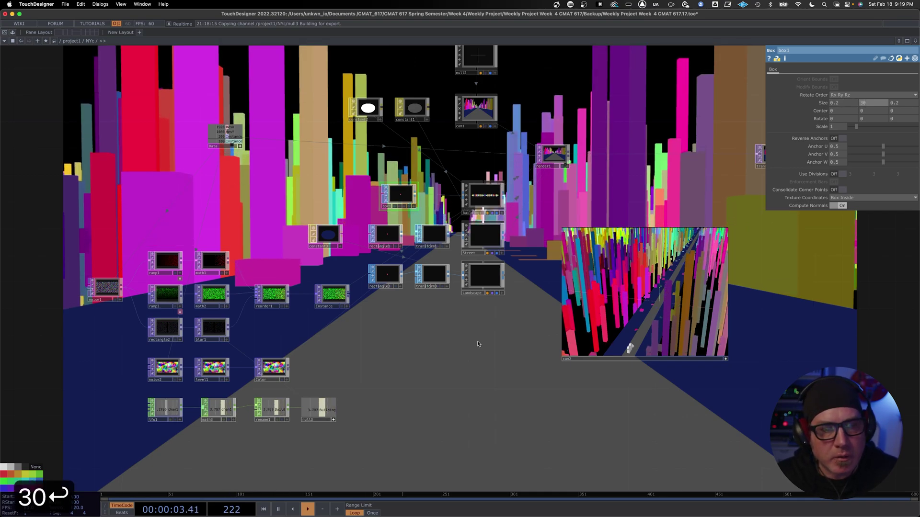
# Make room in the street chain by shifting rectangle1 away from transform1 and placing constant3 below rectangle3
pyautogui.moveTo(455, 344); pyautogui.dragTo(424, 359)
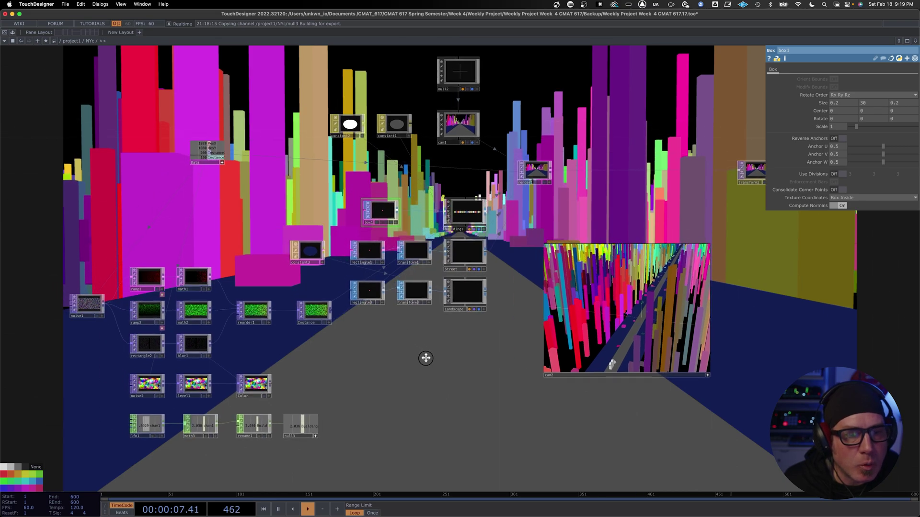
pyautogui.moveTo(311, 254); pyautogui.dragTo(245, 257)
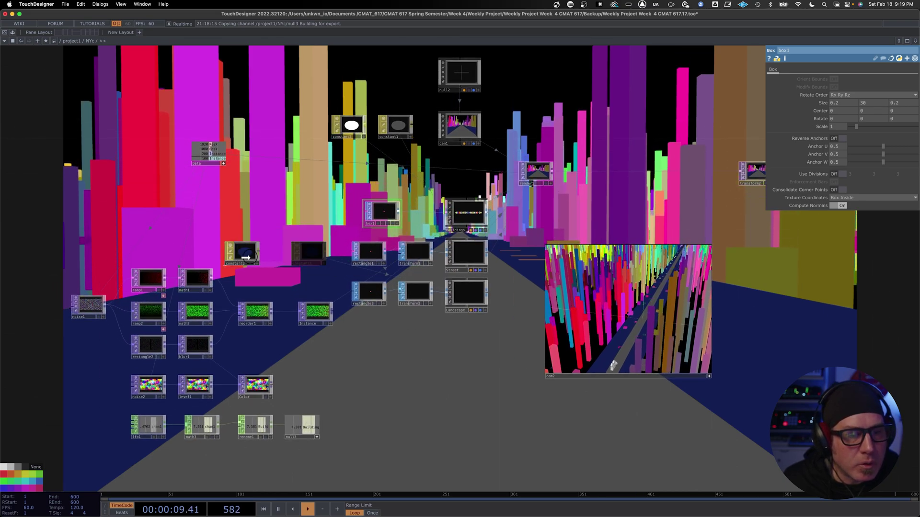
pyautogui.moveTo(371, 255); pyautogui.dragTo(315, 258)
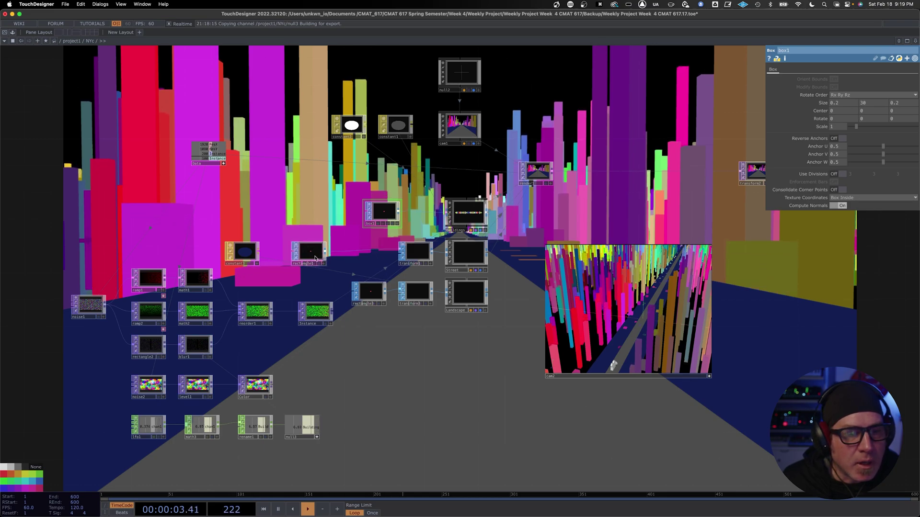
pyautogui.moveTo(240, 254); pyautogui.dragTo(366, 334)
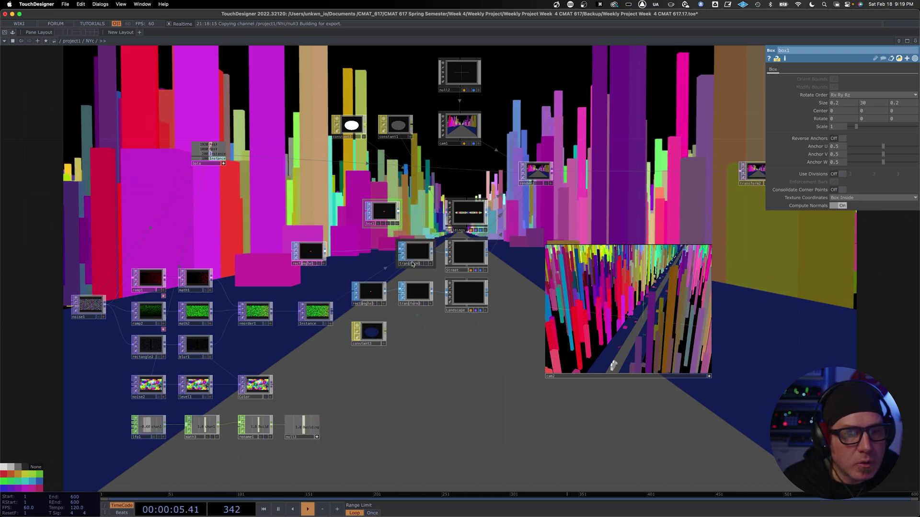
# Insert a Noise SOP into the connection between rectangle1 and transform1
pyautogui.click(418, 259)
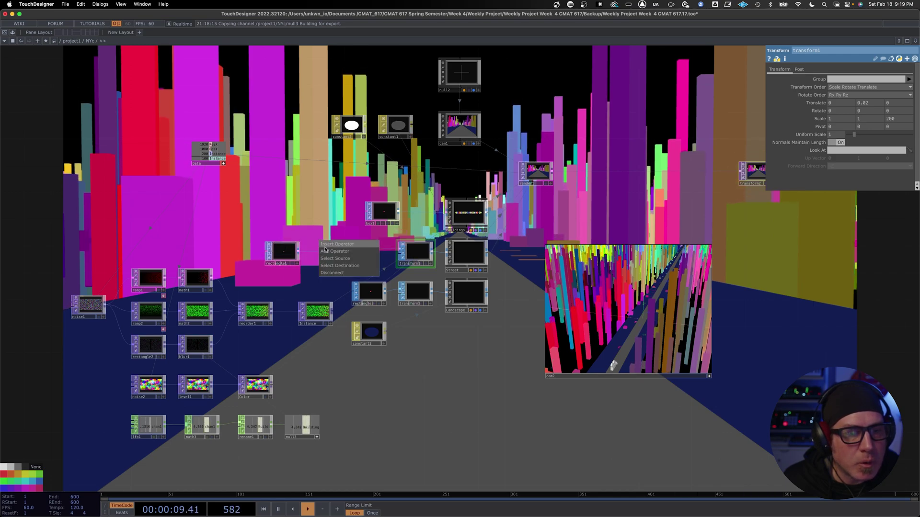
pyautogui.click(326, 247)
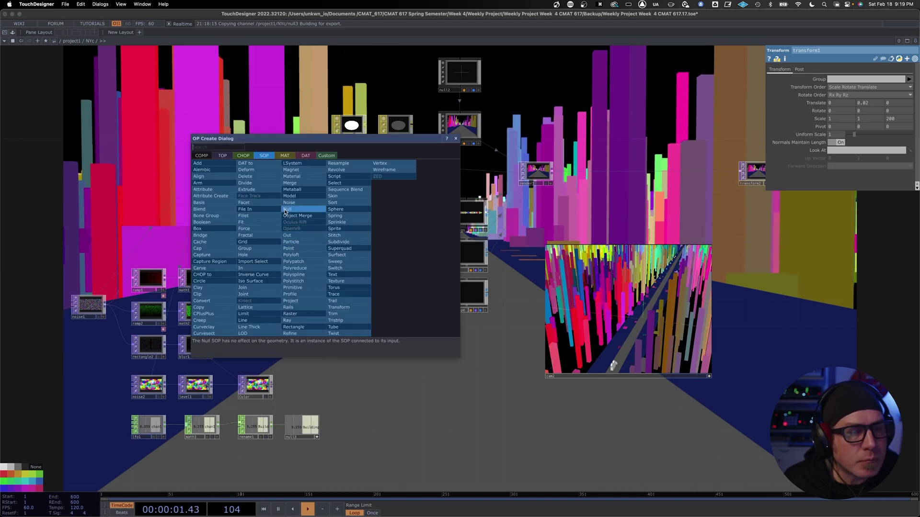
pyautogui.click(292, 204)
pyautogui.click(329, 254)
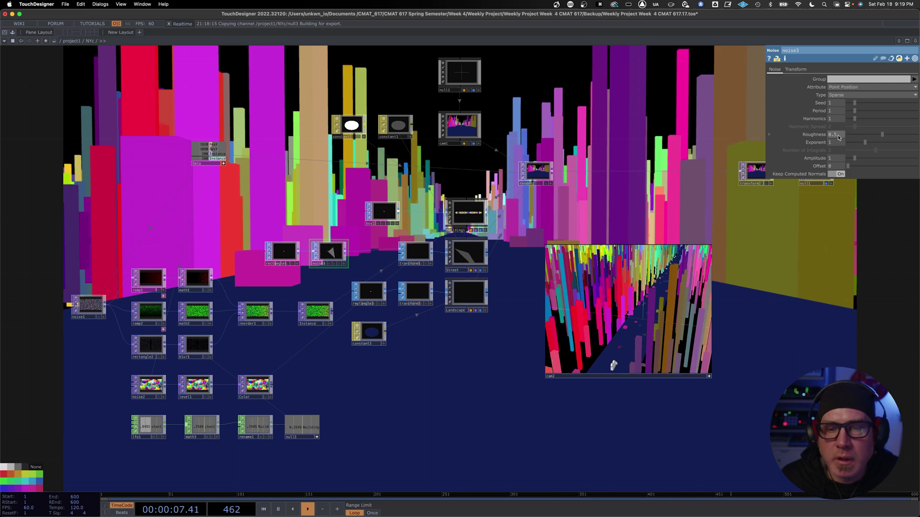
# Tune noise3 to period 0.27, harmonics 0, roughness 0.042, exponent 0.17 and amplitude 0.1
pyautogui.moveTo(855, 143); pyautogui.dragTo(847, 161)
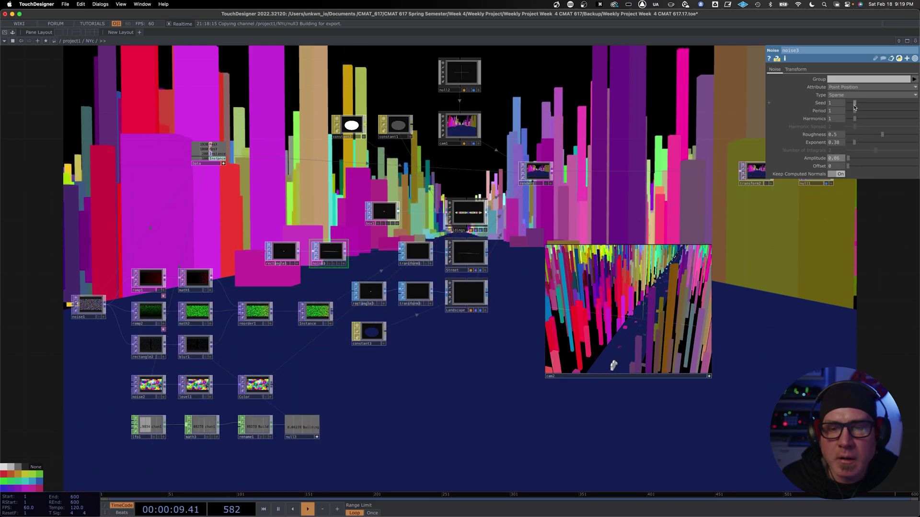
pyautogui.moveTo(856, 111); pyautogui.dragTo(852, 122)
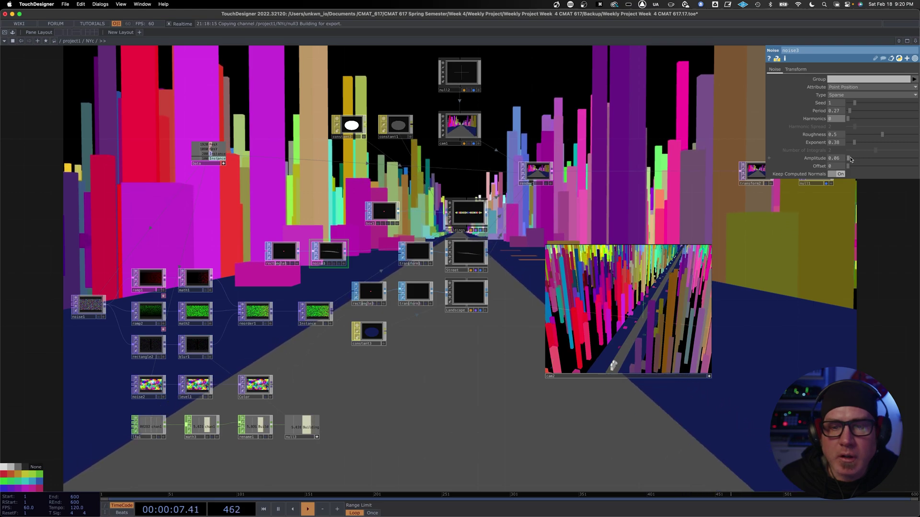
pyautogui.moveTo(848, 160)
pyautogui.mouseDown()
pyautogui.moveTo(857, 137)
pyautogui.moveTo(849, 160)
pyautogui.mouseUp()
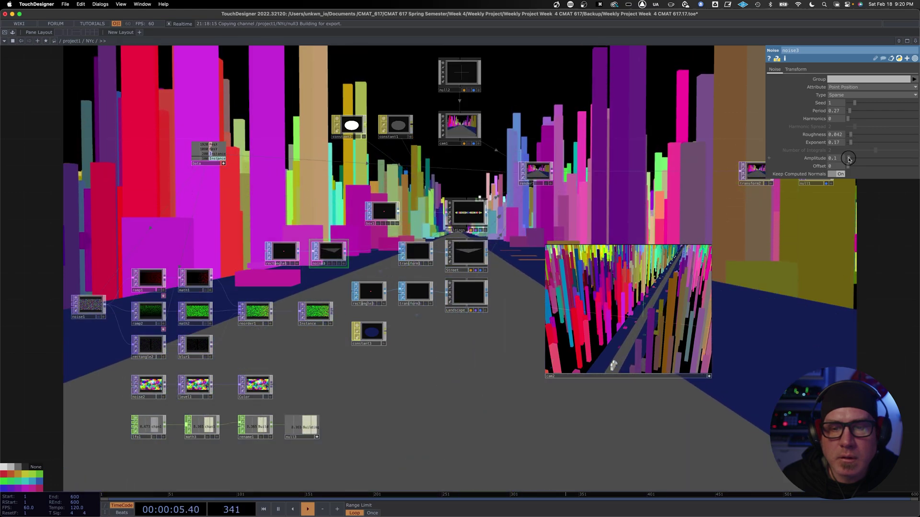
pyautogui.moveTo(849, 159); pyautogui.dragTo(849, 160)
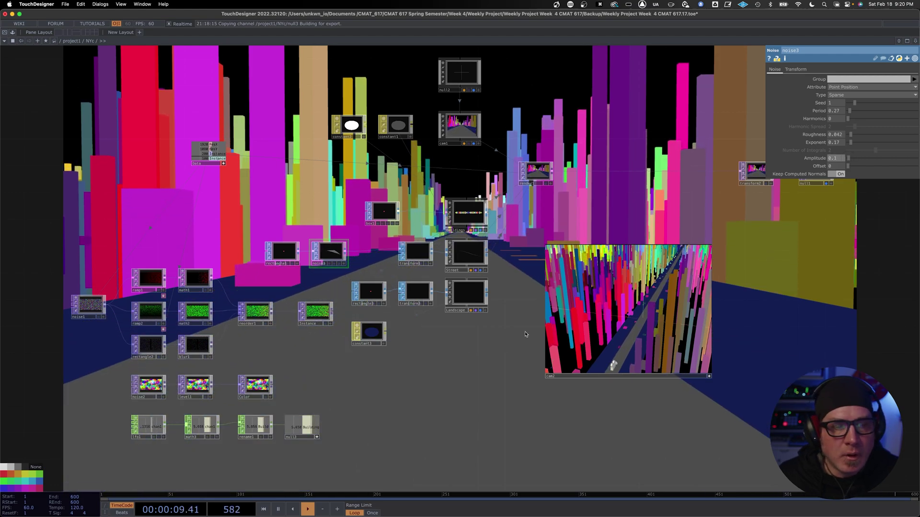
# Insert a Twist SOP into the connection between noise3 and transform1
pyautogui.moveTo(504, 347); pyautogui.dragTo(574, 353)
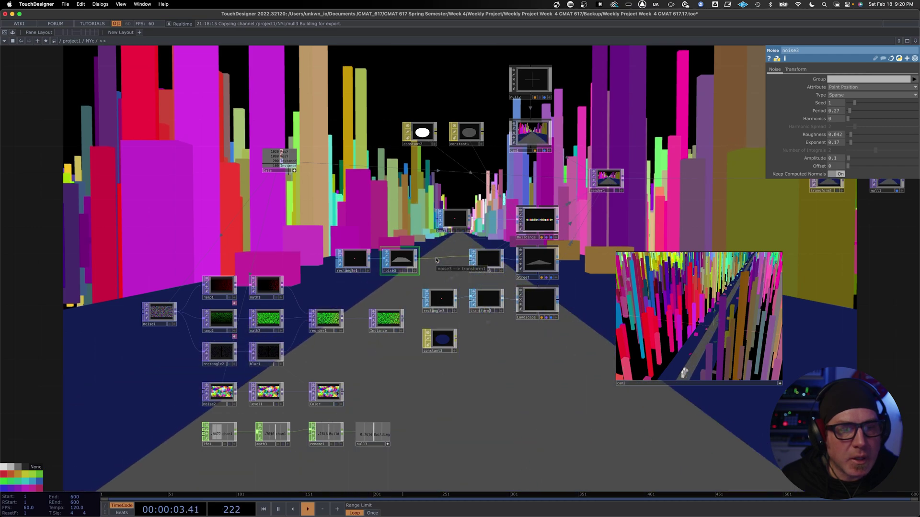
pyautogui.rightClick(436, 259)
pyautogui.click(455, 250)
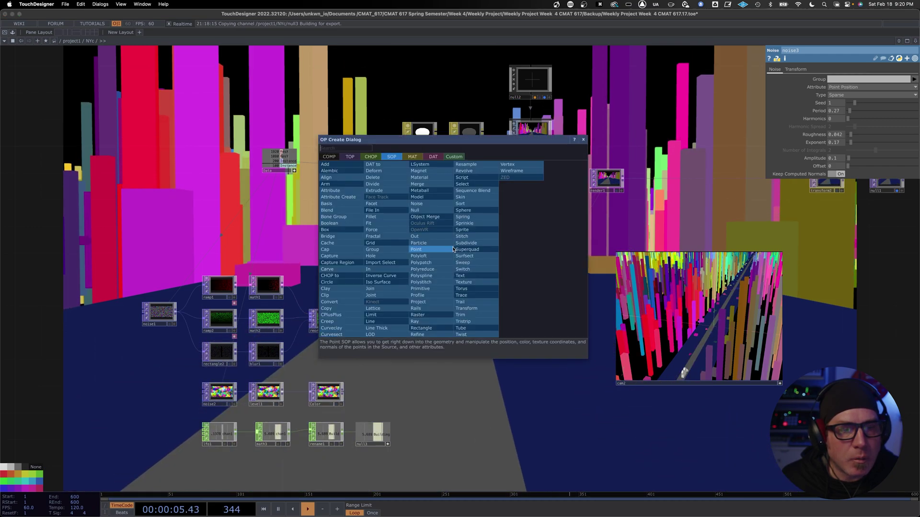
pyautogui.click(472, 282)
pyautogui.click(445, 261)
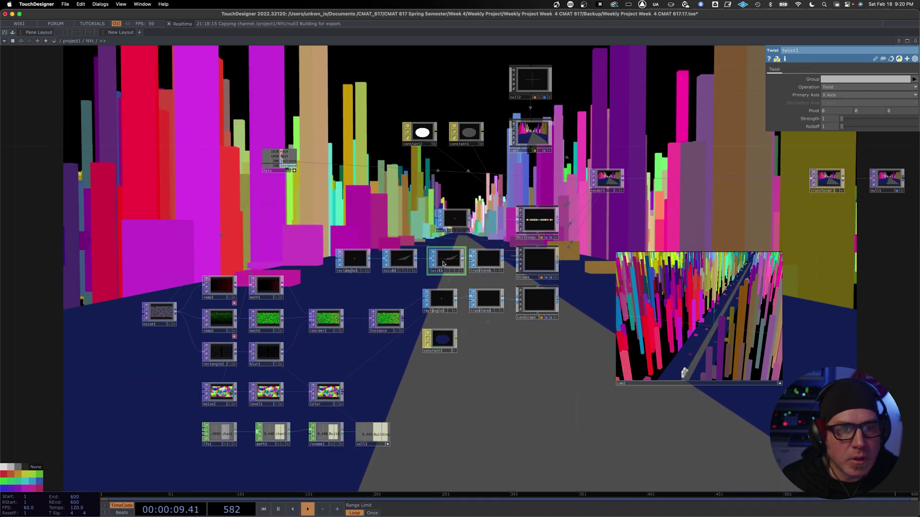
# Set twist1's strength to 34 and rolloff to 16.4 with the Twist operation, trying Linear Taper and Taper first
pyautogui.scroll(2, 449, 261)
pyautogui.scroll(1, 450, 260)
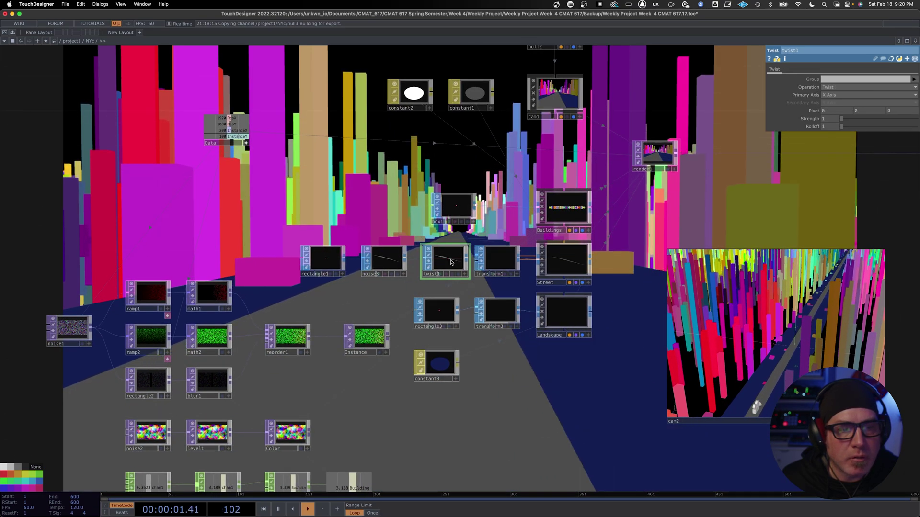
pyautogui.click(846, 88)
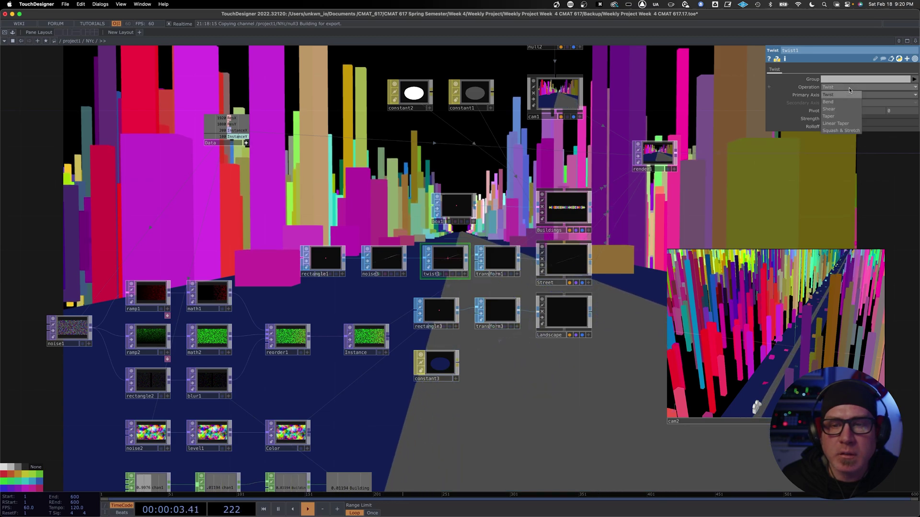
pyautogui.click(834, 124)
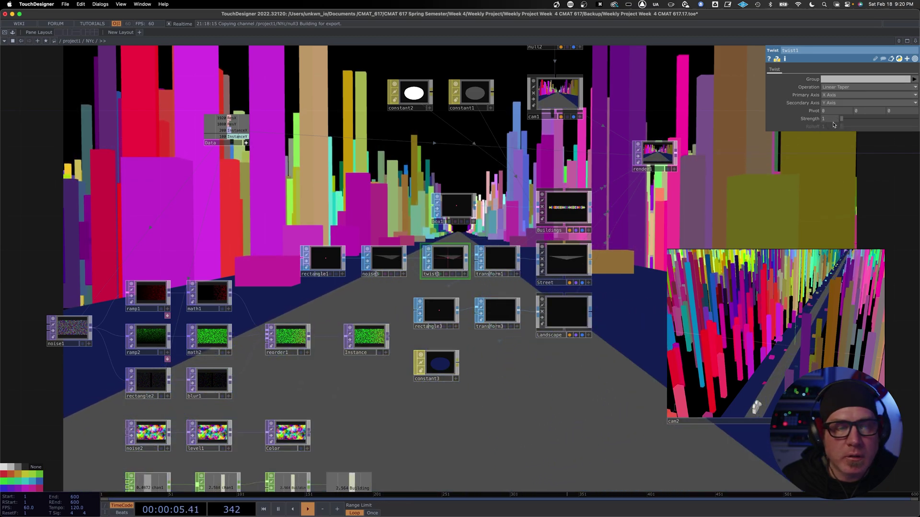
pyautogui.click(836, 87)
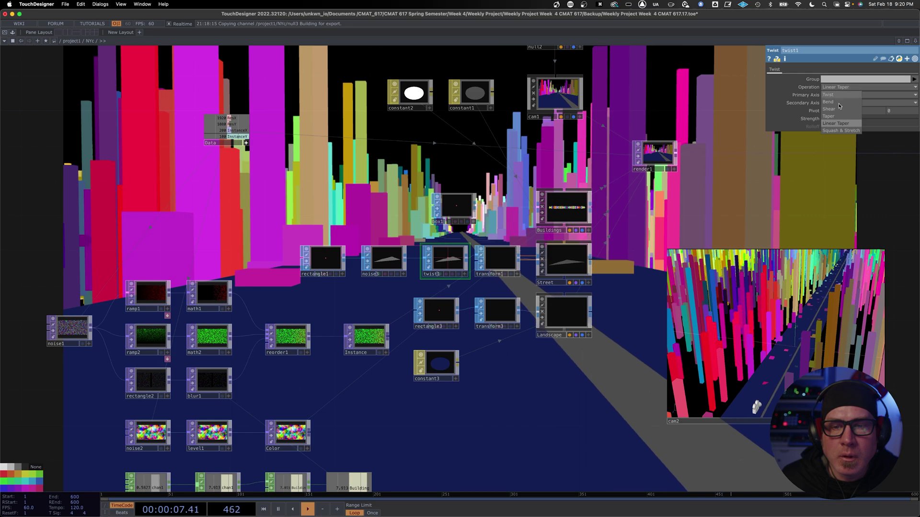
pyautogui.click(838, 116)
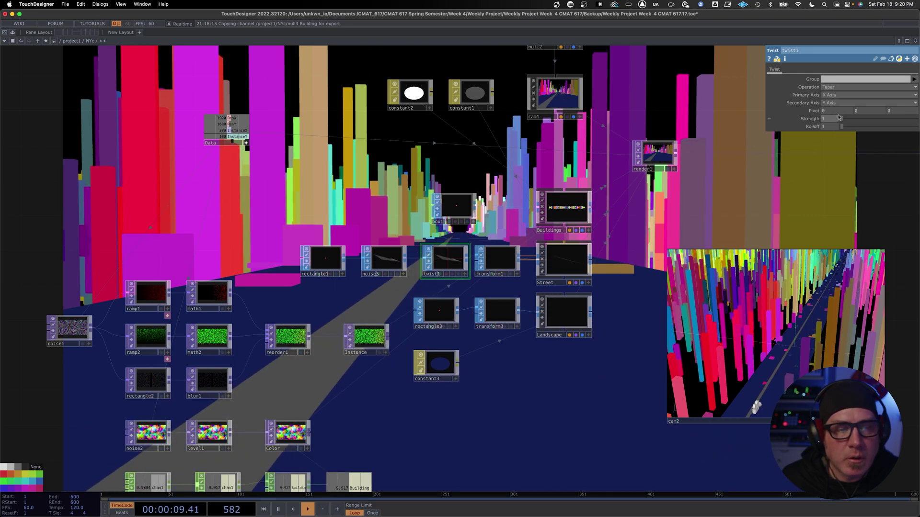
pyautogui.click(838, 87)
pyautogui.click(839, 95)
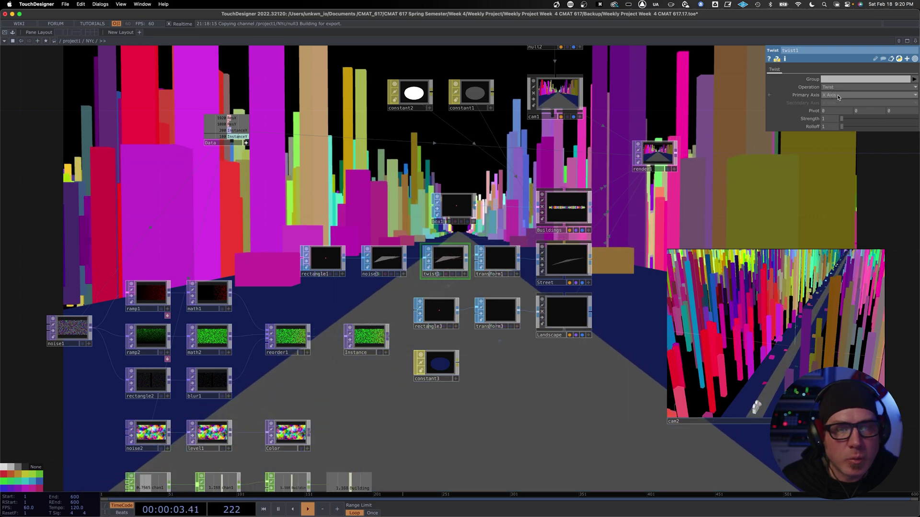
pyautogui.moveTo(846, 121); pyautogui.dragTo(850, 128)
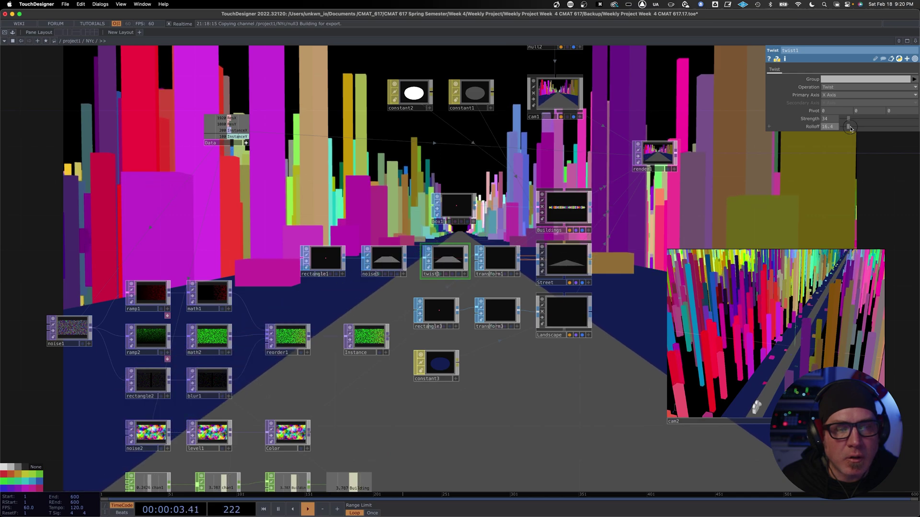
# Refine noise3 with seed 0.1, period 0.58 and roughness 0.021
pyautogui.moveTo(503, 288); pyautogui.dragTo(428, 309)
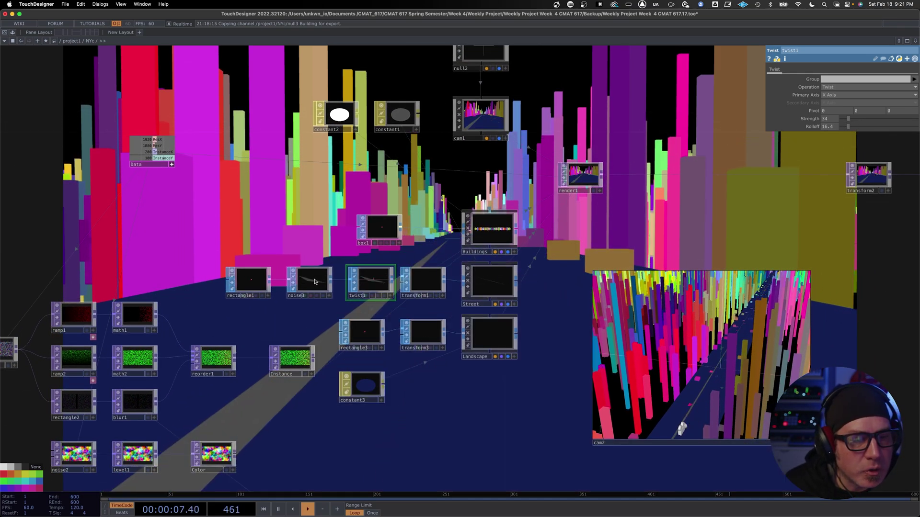
pyautogui.click(309, 283)
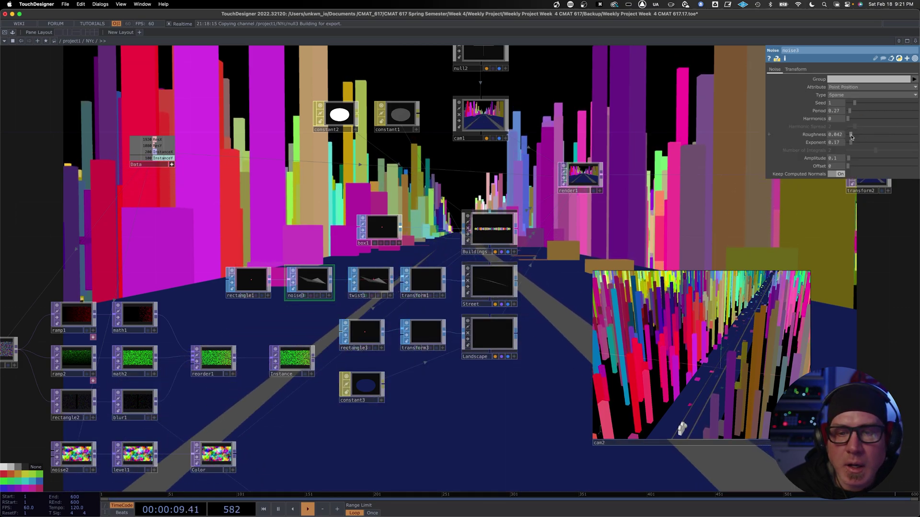
pyautogui.moveTo(851, 134); pyautogui.dragTo(836, 104)
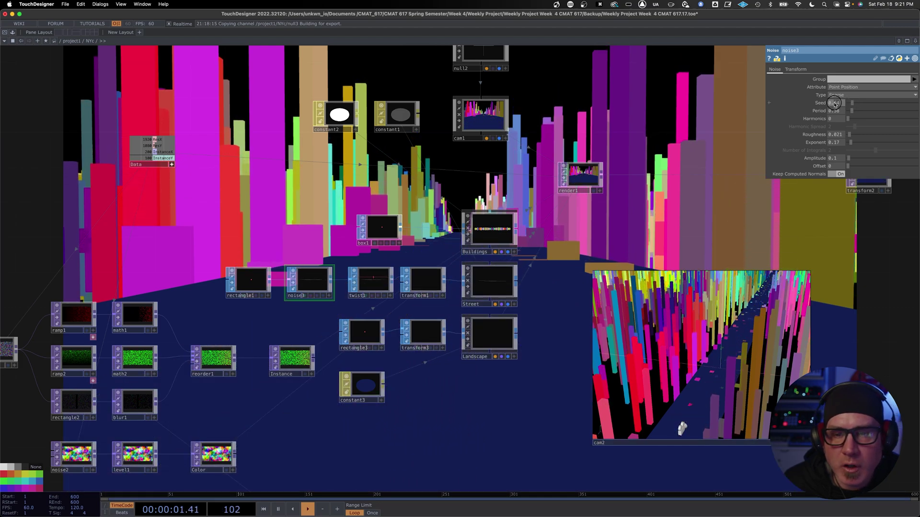
pyautogui.write('.1')
pyautogui.press('Return')
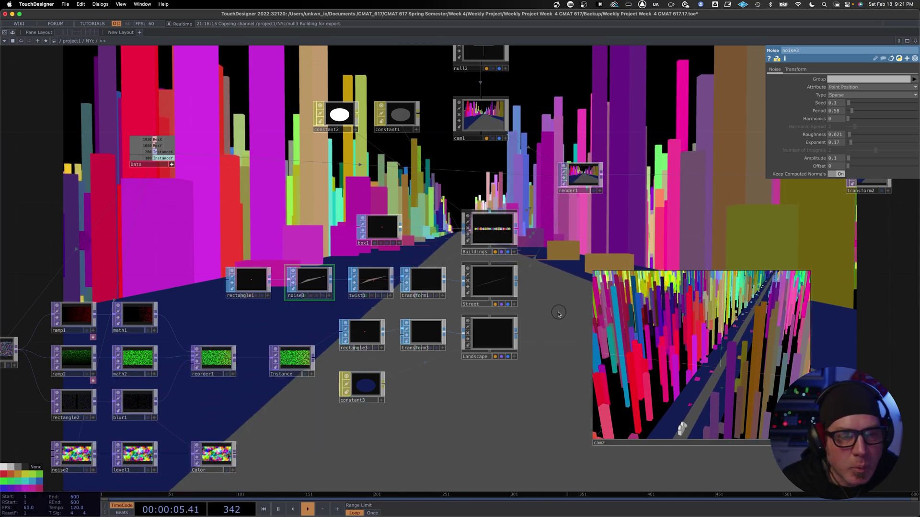
# Deactivate the interactive viewer of cam2 and move the node farther away from the Street and Landscape nodes
pyautogui.moveTo(560, 312); pyautogui.dragTo(502, 320)
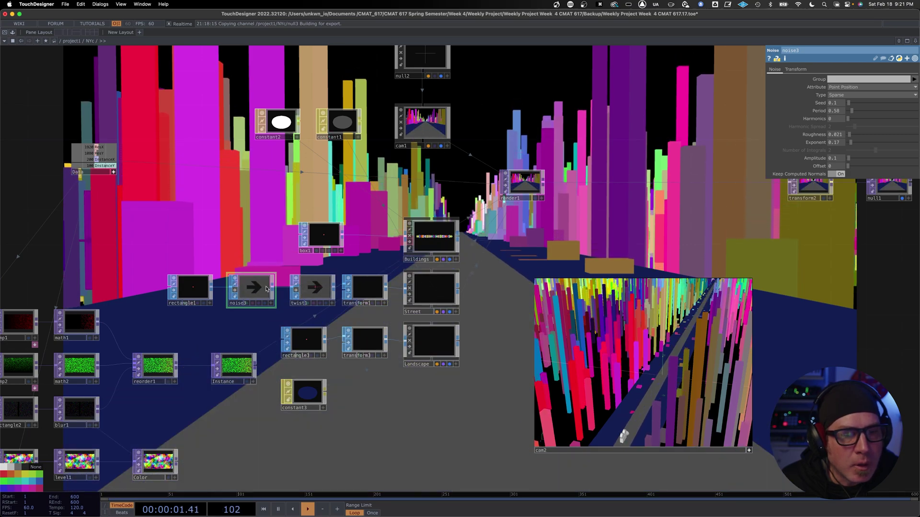
pyautogui.moveTo(496, 271); pyautogui.dragTo(370, 307)
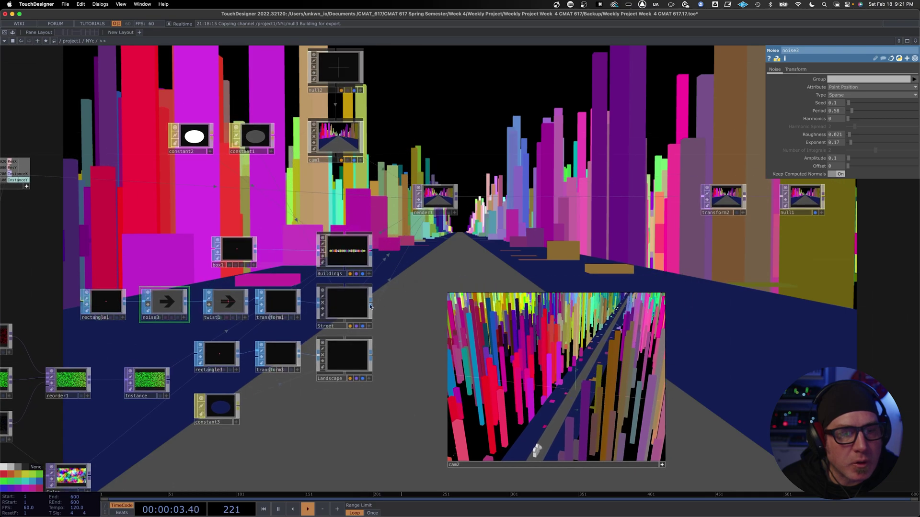
pyautogui.moveTo(452, 266); pyautogui.dragTo(421, 236)
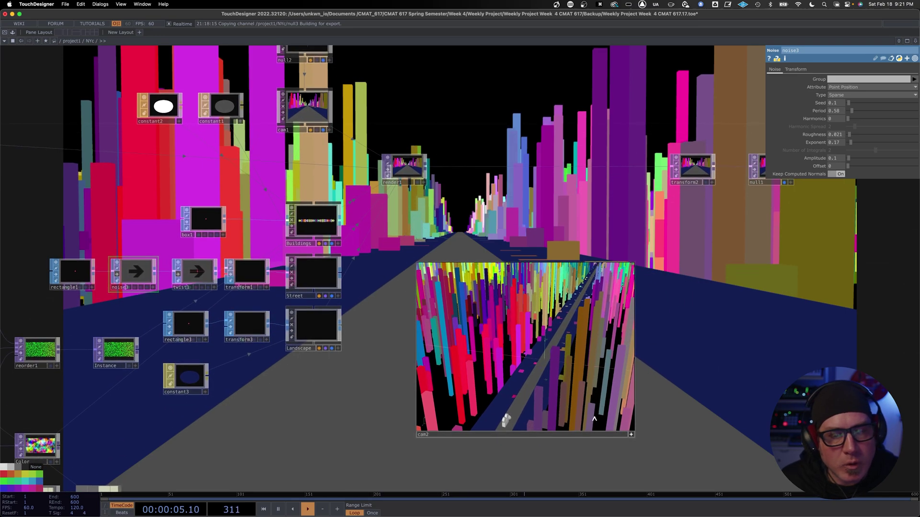
pyautogui.click(631, 435)
pyautogui.moveTo(541, 349); pyautogui.dragTo(656, 375)
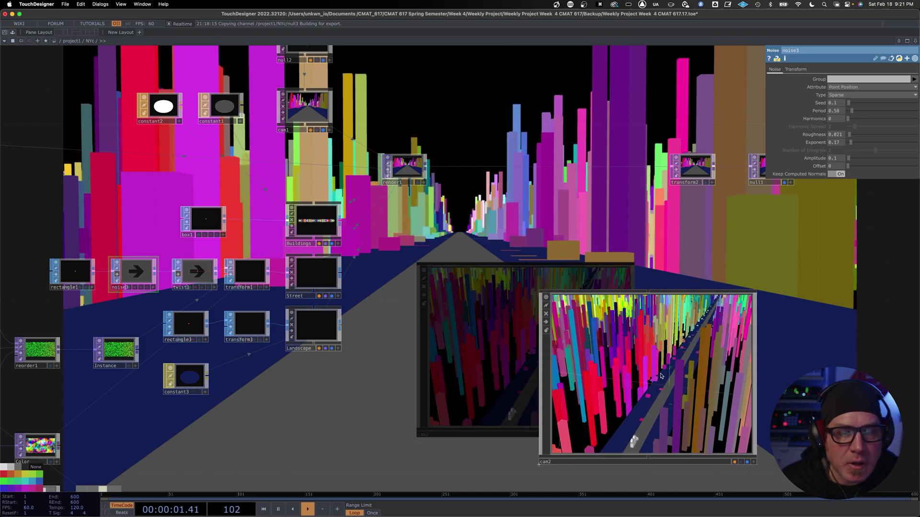
# Move the cam2 node farther out into the empty area below render1 and transform2
pyautogui.moveTo(483, 243); pyautogui.dragTo(586, 313)
pyautogui.scroll(-2, 530, 326)
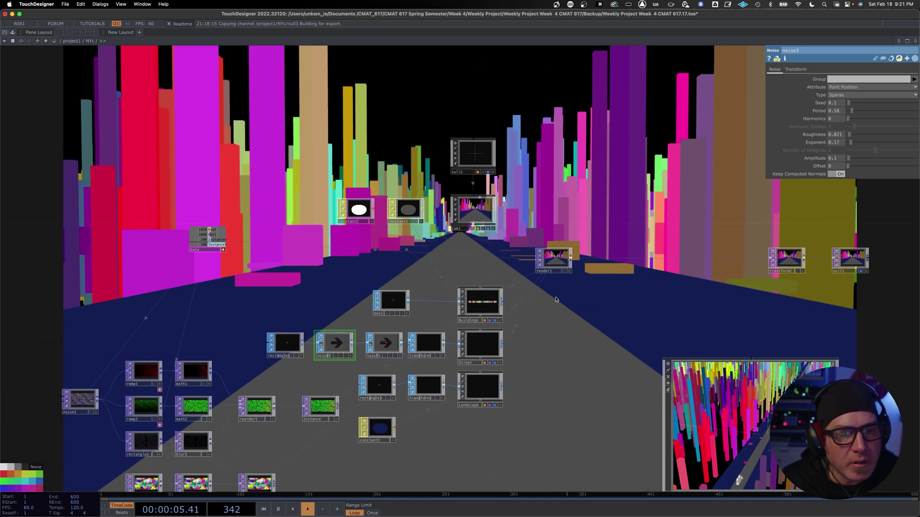
pyautogui.scroll(-3, 541, 294)
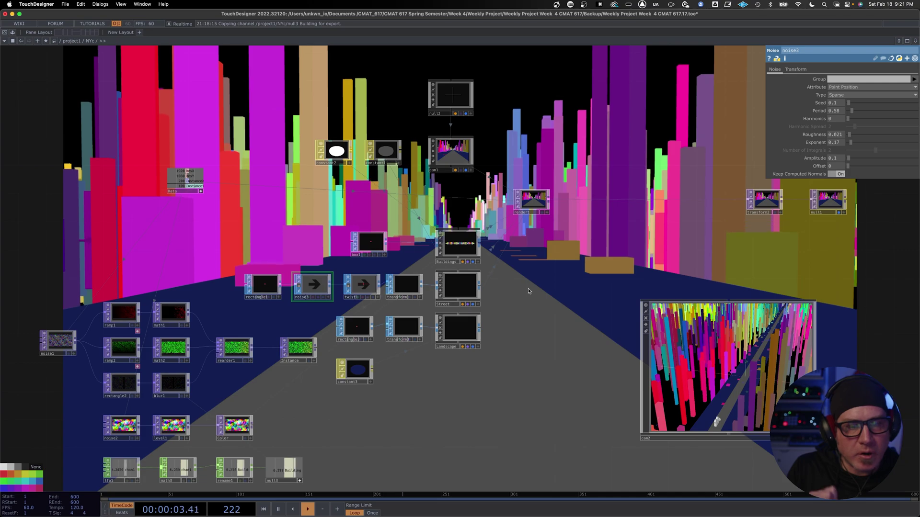
# Add a Line SOP in the empty area below constant3
pyautogui.scroll(-4, 509, 381)
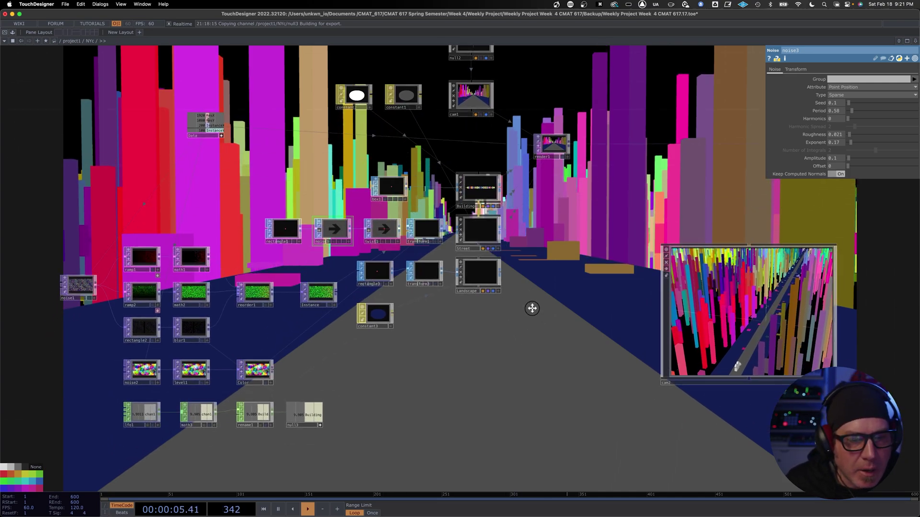
pyautogui.press('Tab')
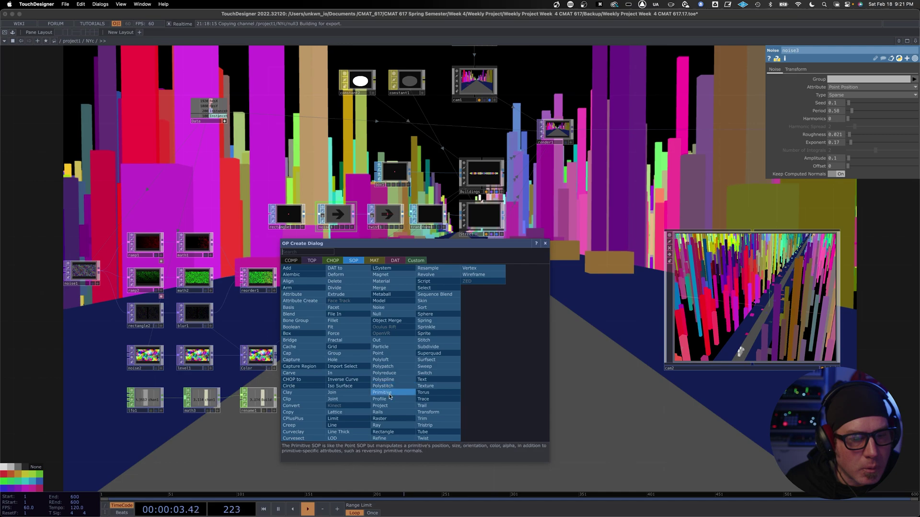
pyautogui.click(332, 425)
pyautogui.click(406, 359)
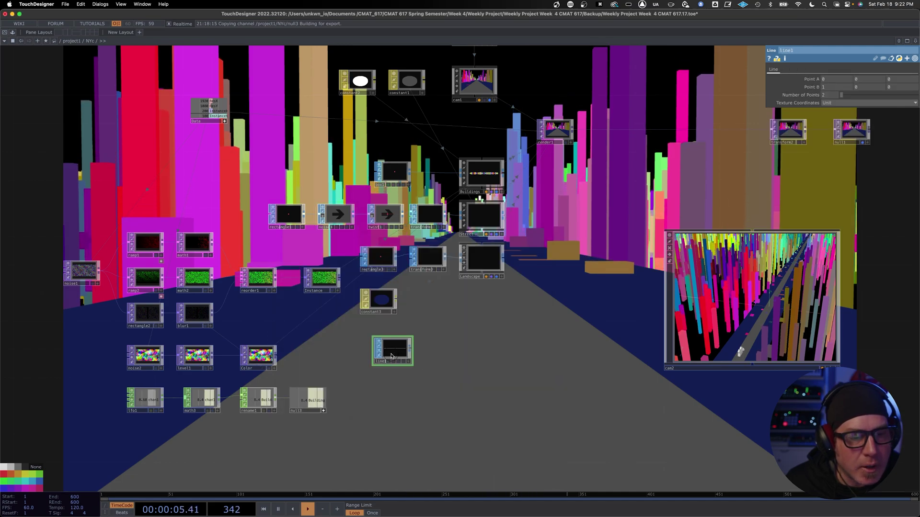
# Append a Transform SOP to line1's output, followed by a Null SOP
pyautogui.rightClick(412, 351)
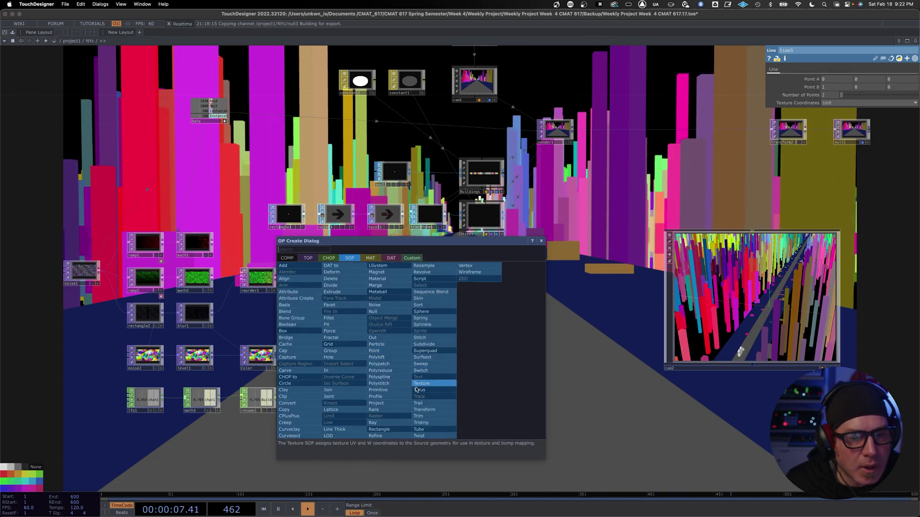
pyautogui.click(424, 410)
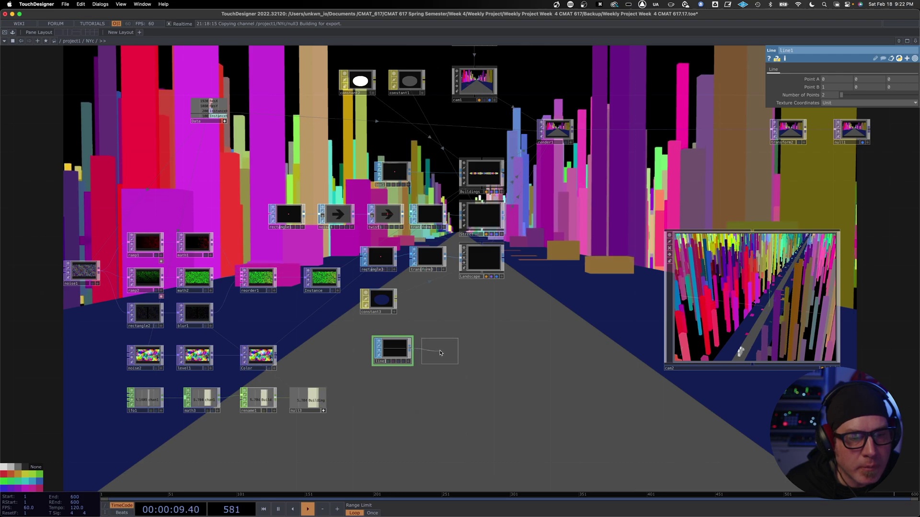
pyautogui.click(439, 357)
pyautogui.rightClick(458, 351)
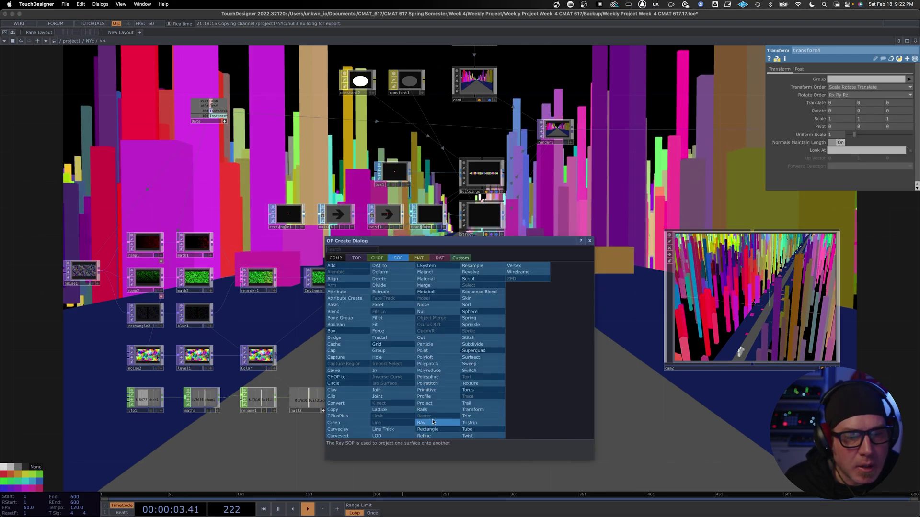
pyautogui.click(424, 311)
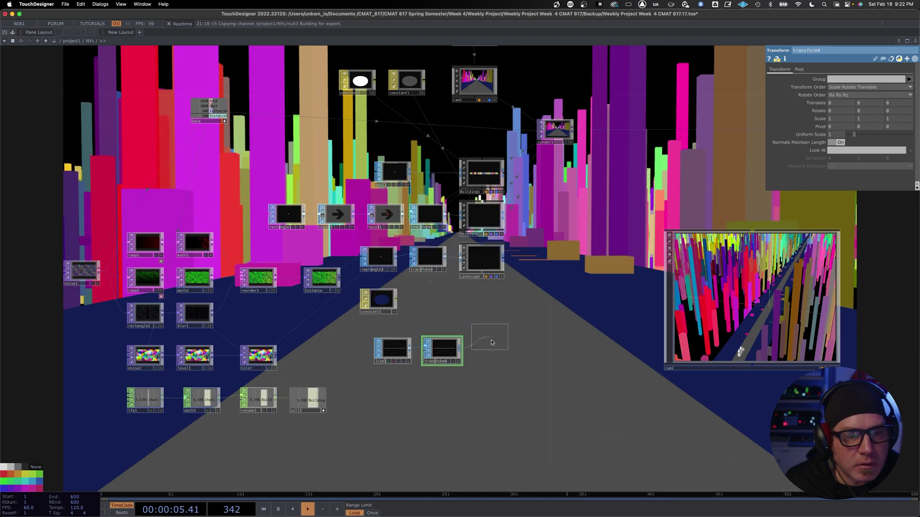
pyautogui.click(497, 350)
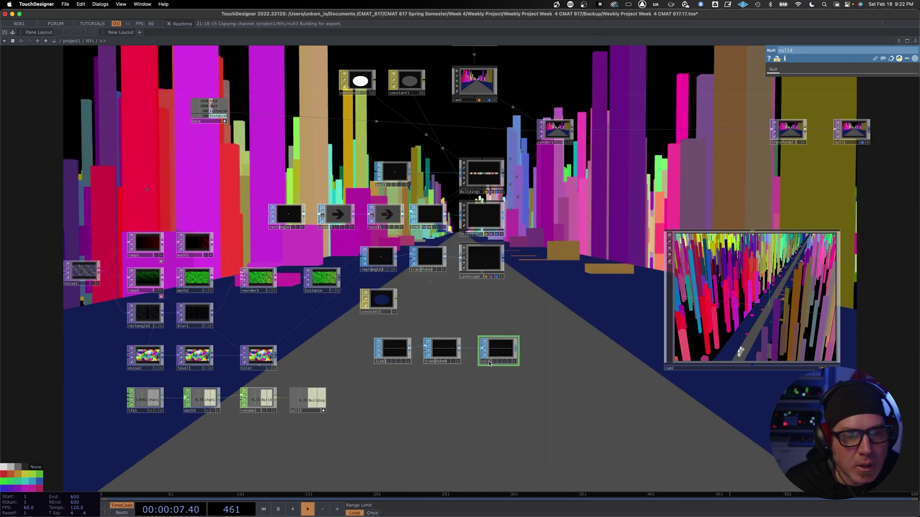
# Rename the Null SOP at the end of the line1 chain to Dolly_Transform
pyautogui.scroll(5, 489, 364)
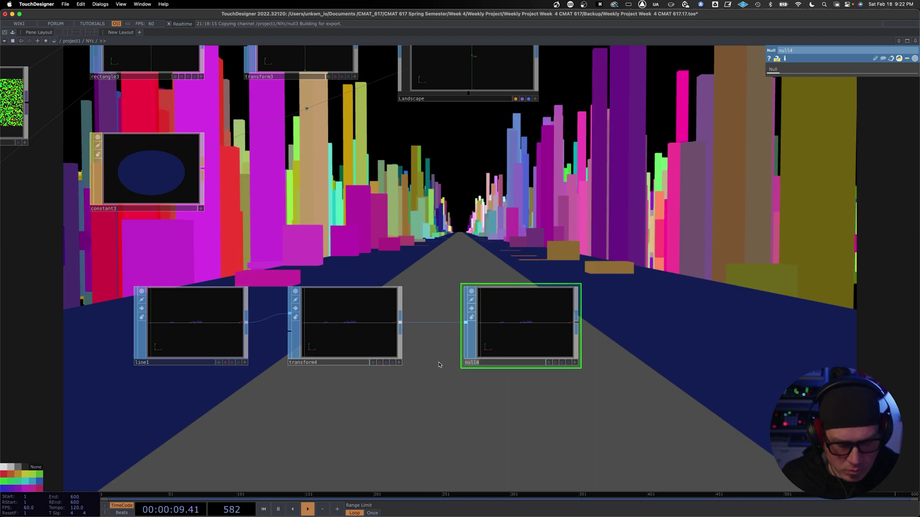
pyautogui.write('Dolly')
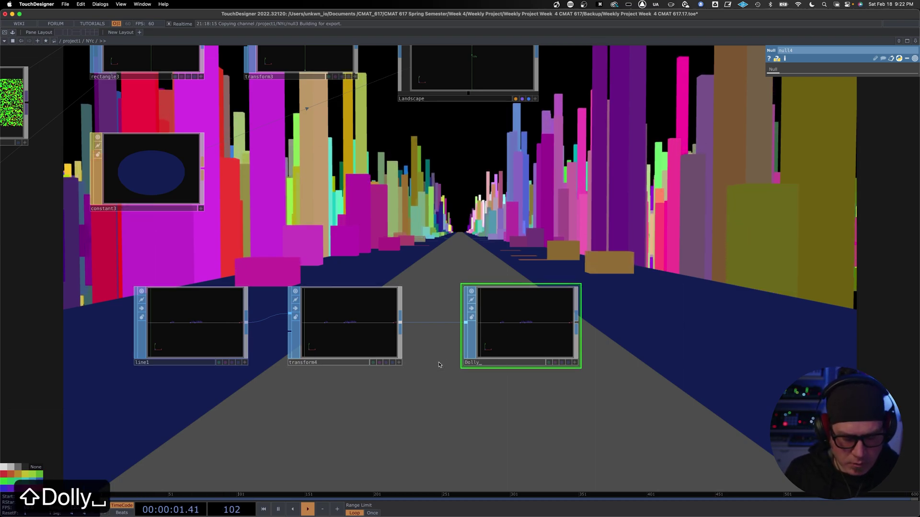
pyautogui.write('_Transform')
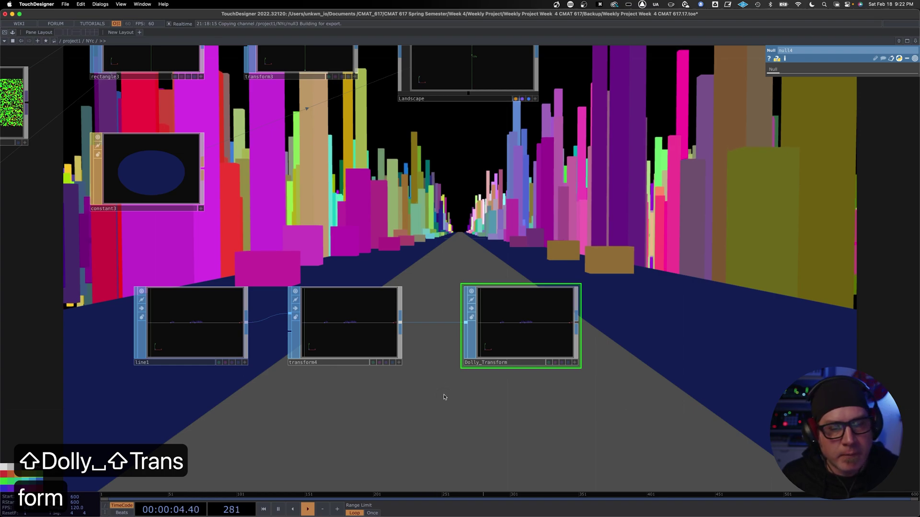
pyautogui.press('Return')
pyautogui.scroll(-5, 440, 379)
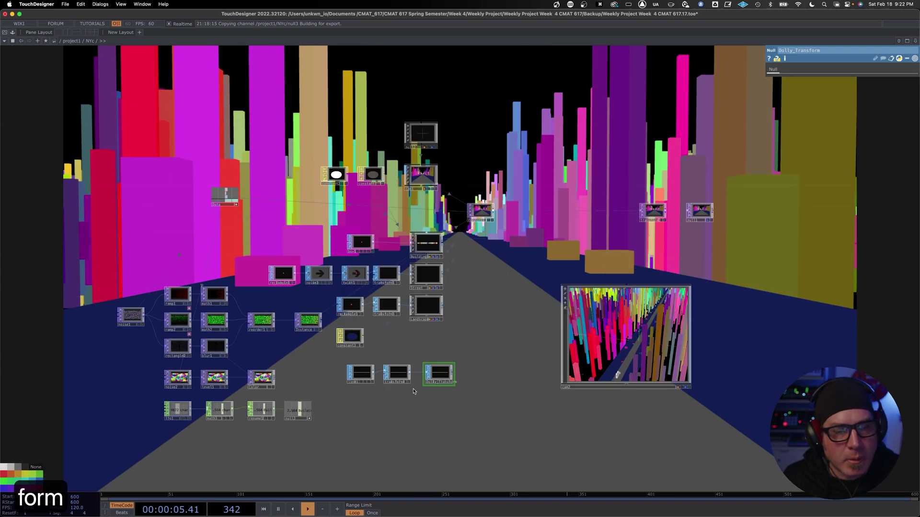
# Set the X coordinate of line1's Point B to 50
pyautogui.click(360, 373)
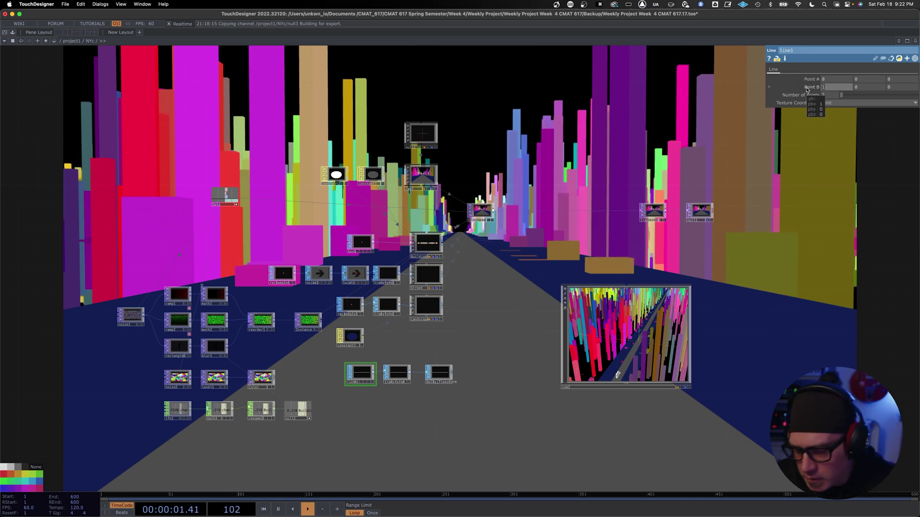
pyautogui.write('50')
pyautogui.press('Return')
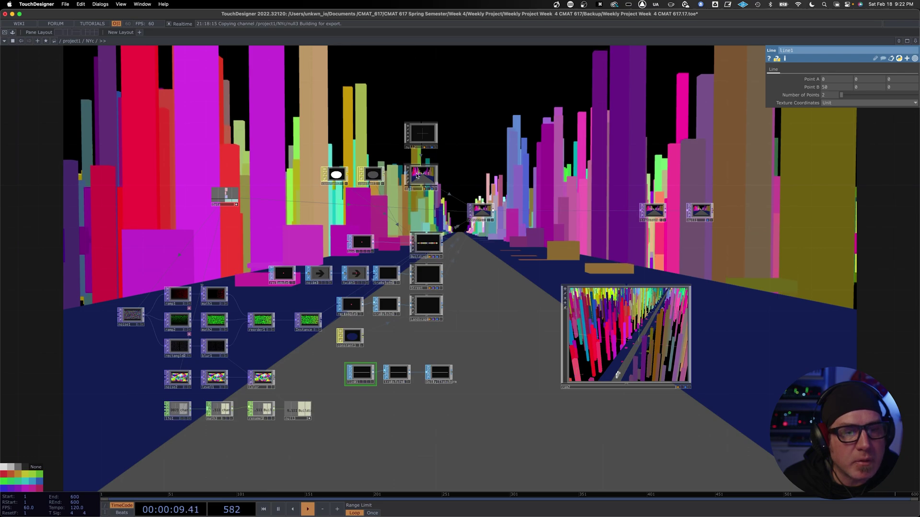
# Move cam1 directly above the Buildings node and assign Dolly_Transform as its Path SOP
pyautogui.click(424, 213)
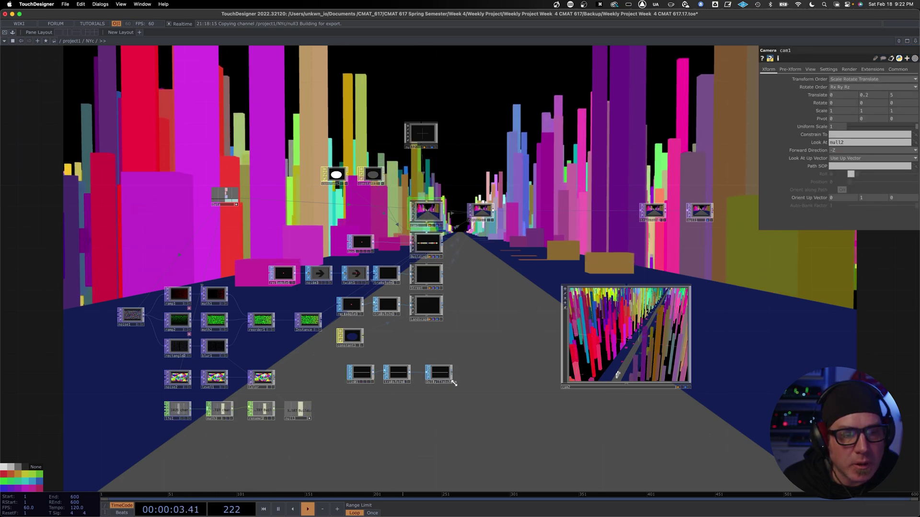
pyautogui.scroll(5, 449, 385)
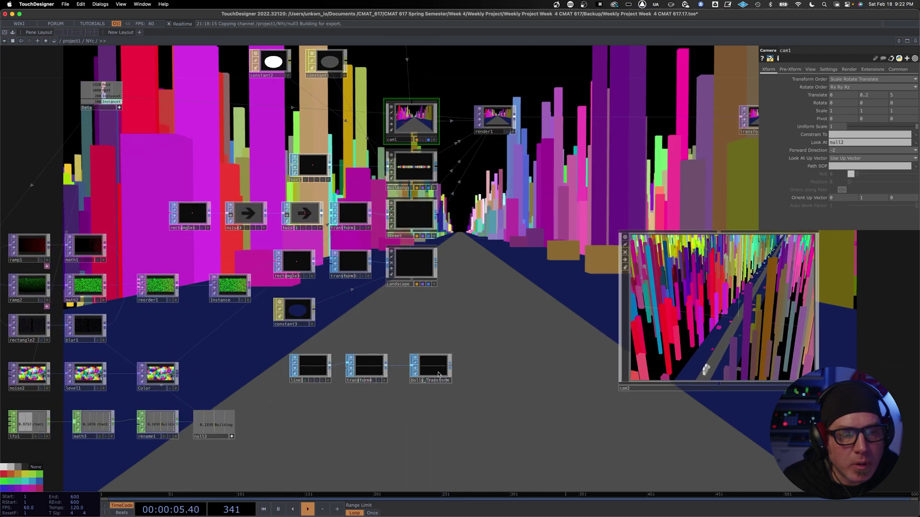
pyautogui.moveTo(428, 363); pyautogui.dragTo(839, 166)
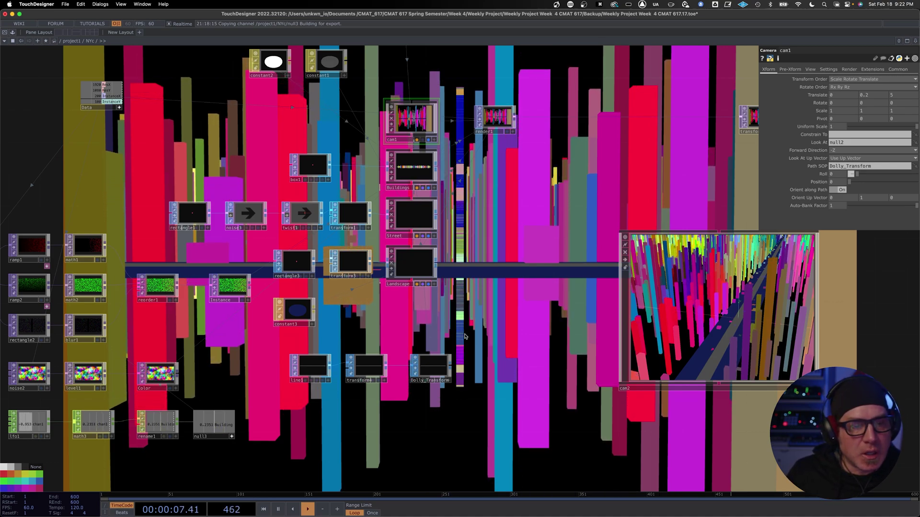
# Set the Y rotation of transform4 to 90 so the dolly path runs along the street
pyautogui.click(311, 369)
pyautogui.click(357, 369)
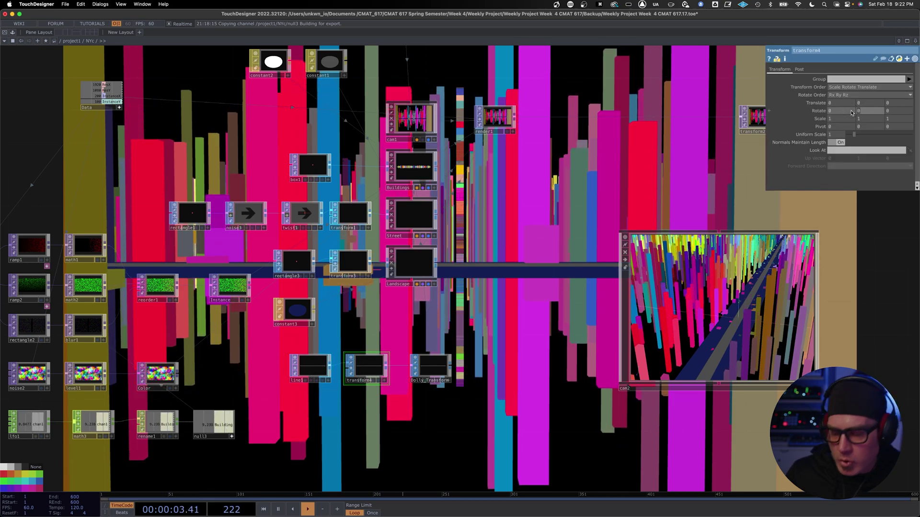
pyautogui.write('90')
pyautogui.press('Return')
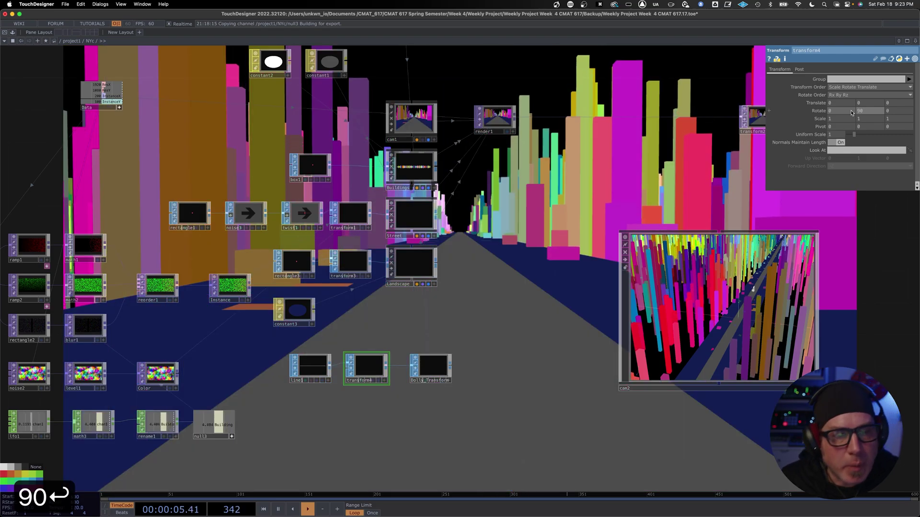
# Advance cam1 along its path by setting Position to about 0.1
pyautogui.hscroll(-3, 527, 304)
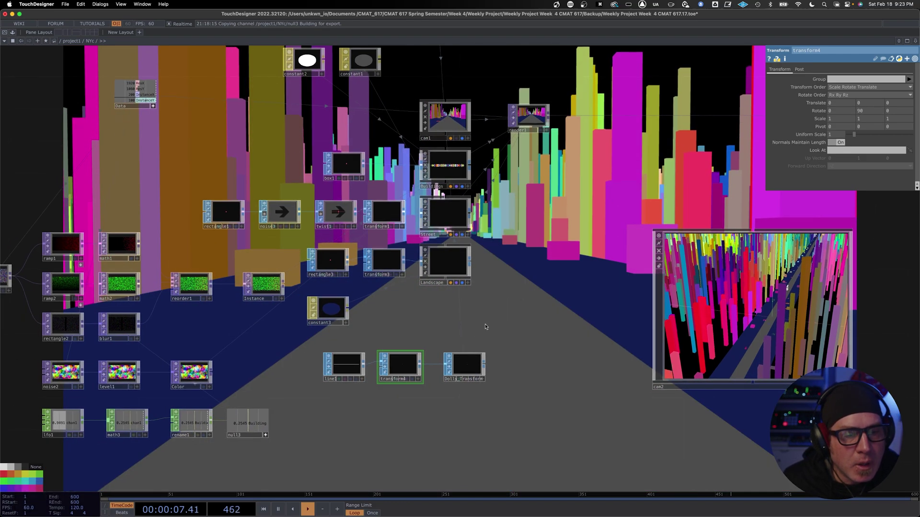
pyautogui.click(441, 115)
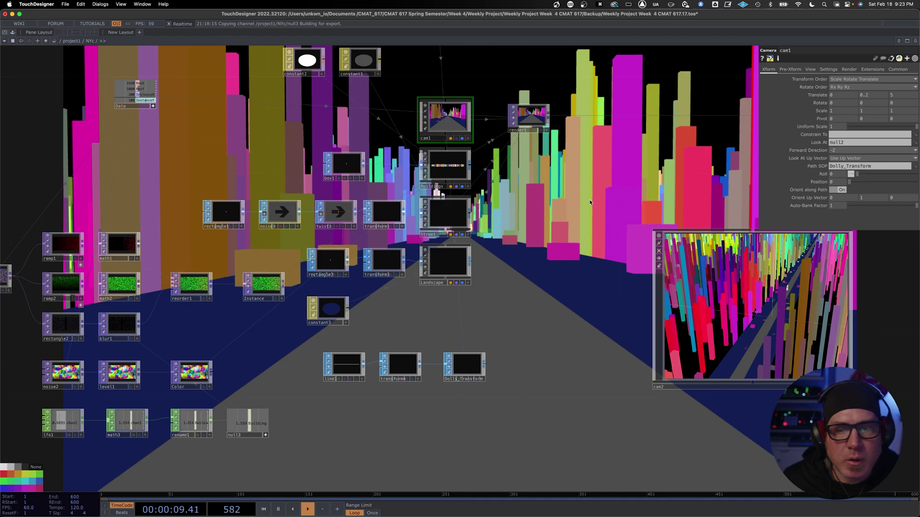
pyautogui.moveTo(850, 182)
pyautogui.mouseDown()
pyautogui.moveTo(915, 184)
pyautogui.moveTo(859, 183)
pyautogui.mouseUp()
# Duplicate the lfo1, math3, rename1 and null3 chain and place the copy directly below the original
pyautogui.scroll(-3, 527, 306)
pyautogui.hscroll(2, 527, 307)
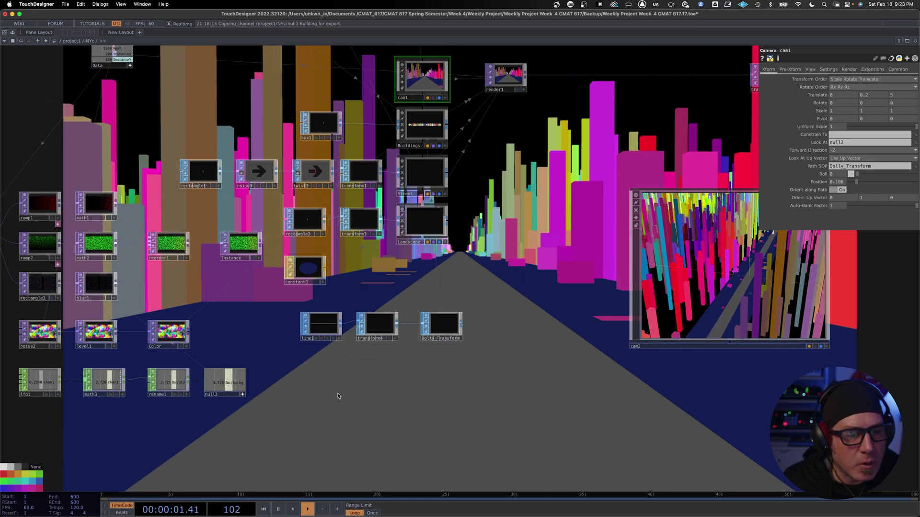
pyautogui.moveTo(339, 396); pyautogui.dragTo(383, 364)
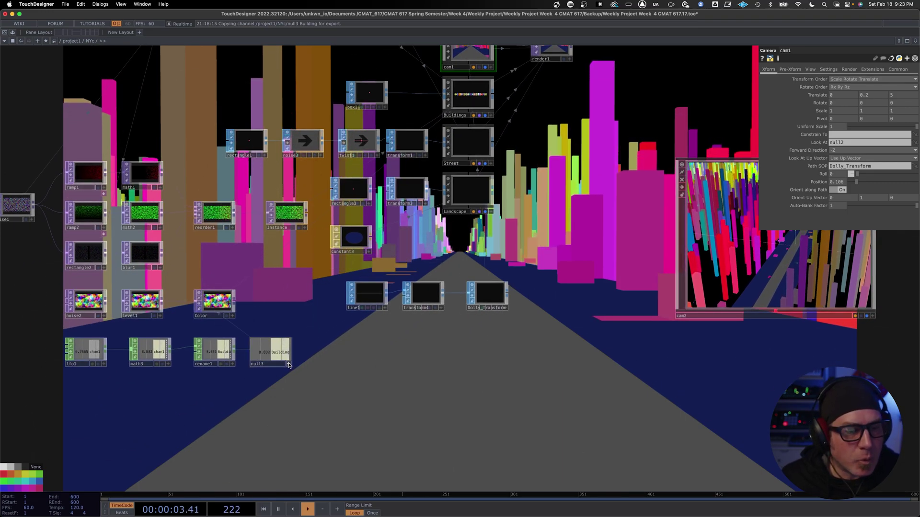
pyautogui.click(267, 351)
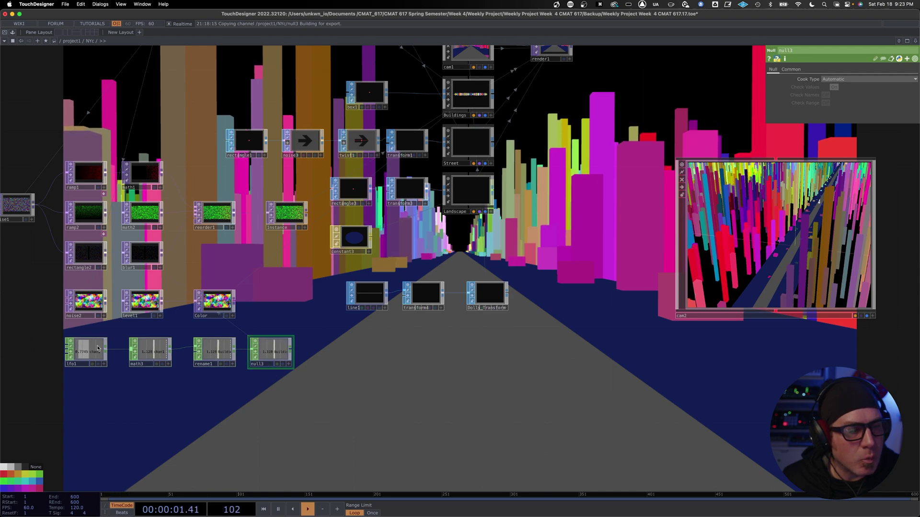
pyautogui.hscroll(-5, 115, 350)
pyautogui.click(135, 349)
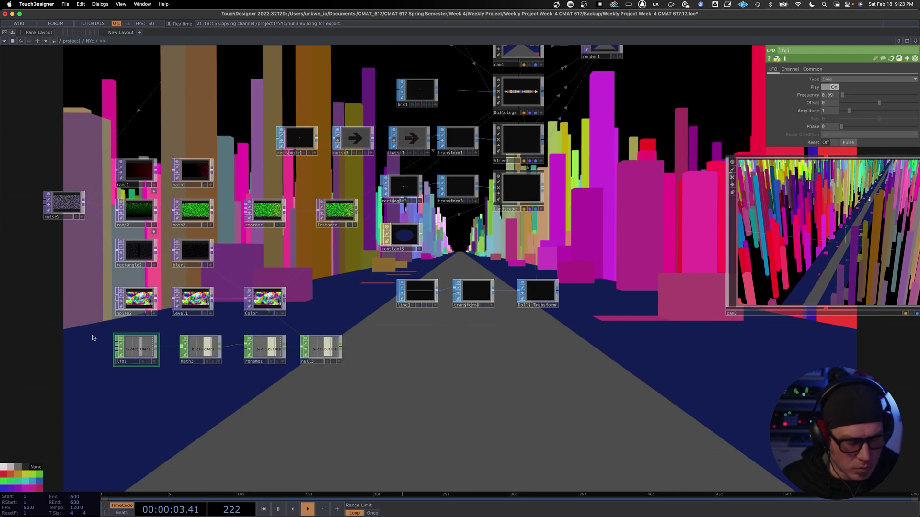
pyautogui.moveTo(87, 330); pyautogui.dragTo(398, 399)
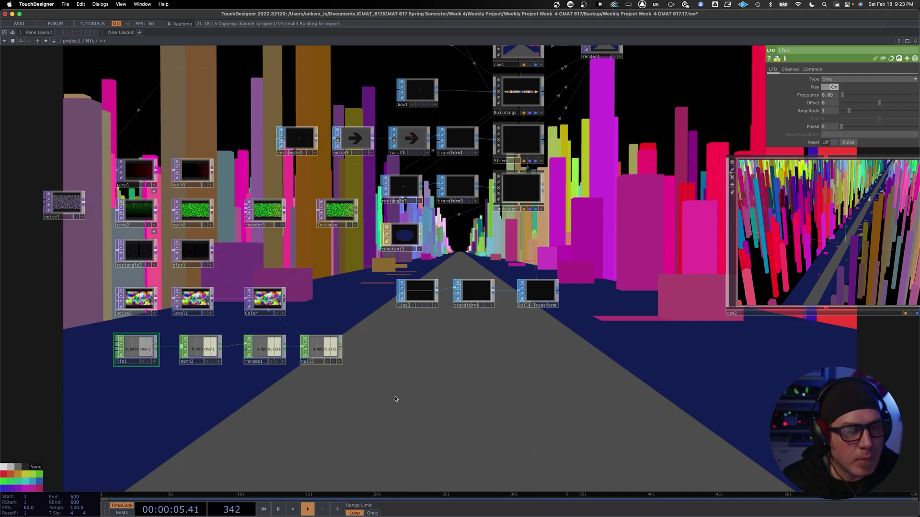
pyautogui.press('super+c')
pyautogui.press('super+v')
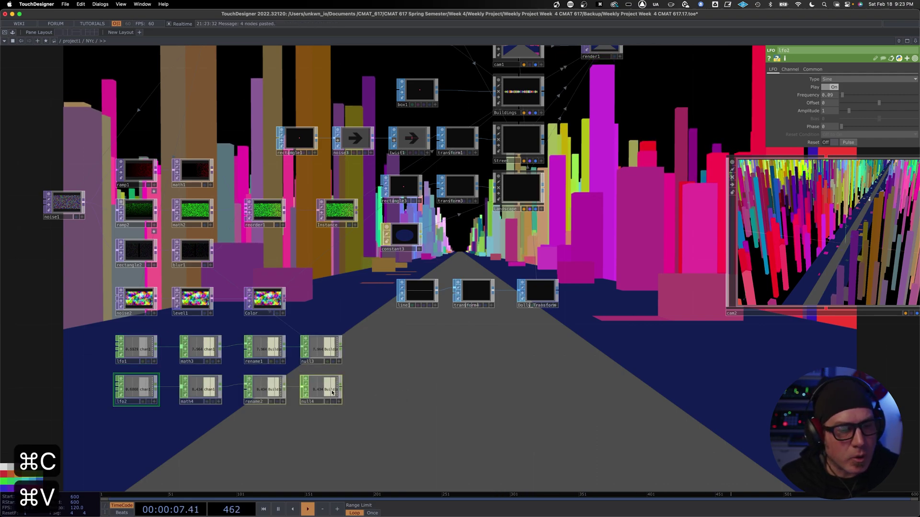
# Set the To name of the duplicated Rename CHOP, rename2, to Camera Dolly Move
pyautogui.click(271, 390)
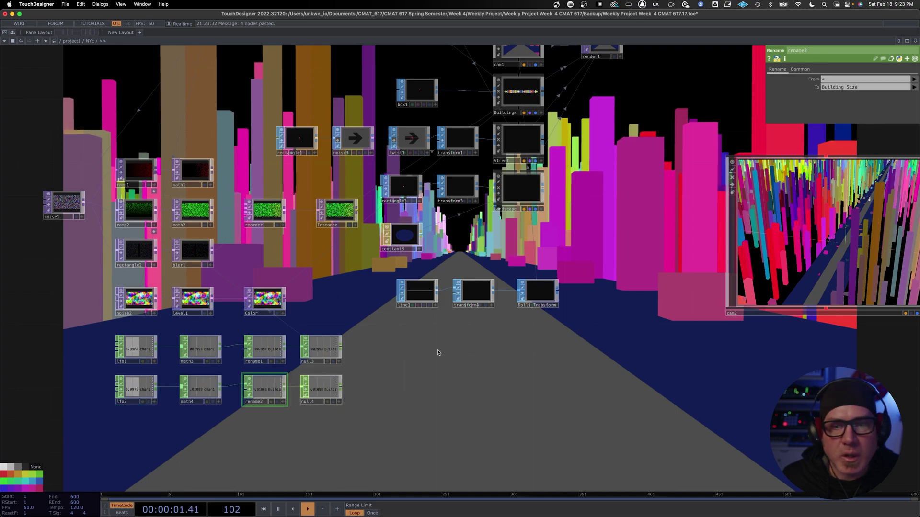
pyautogui.click(860, 87)
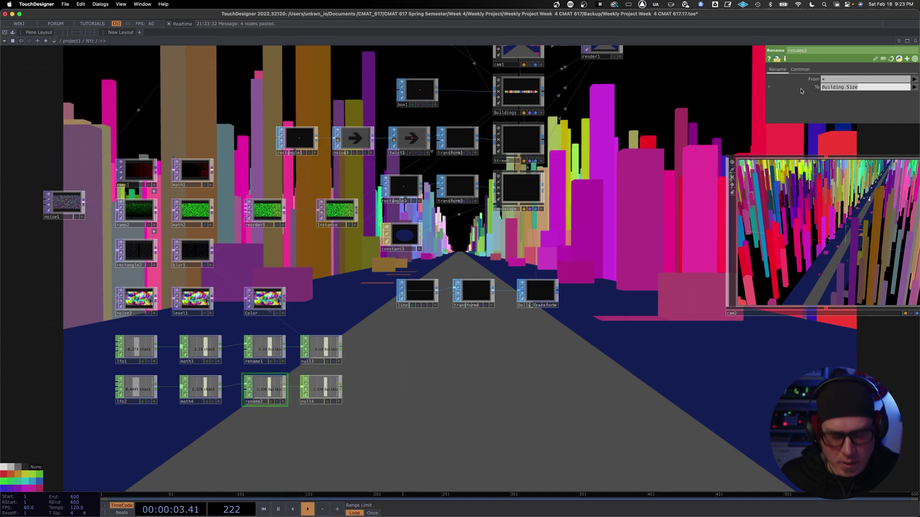
pyautogui.write('Camera')
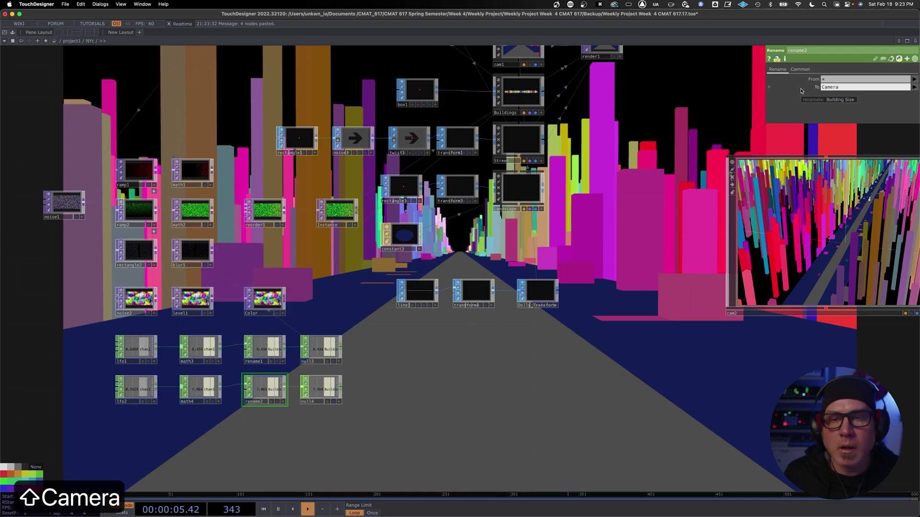
pyautogui.write(' Dolly Move')
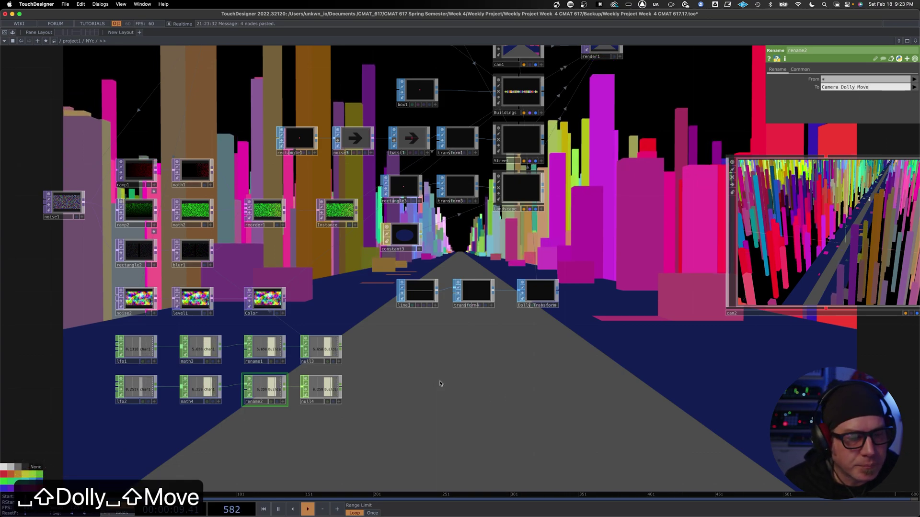
pyautogui.press('Return')
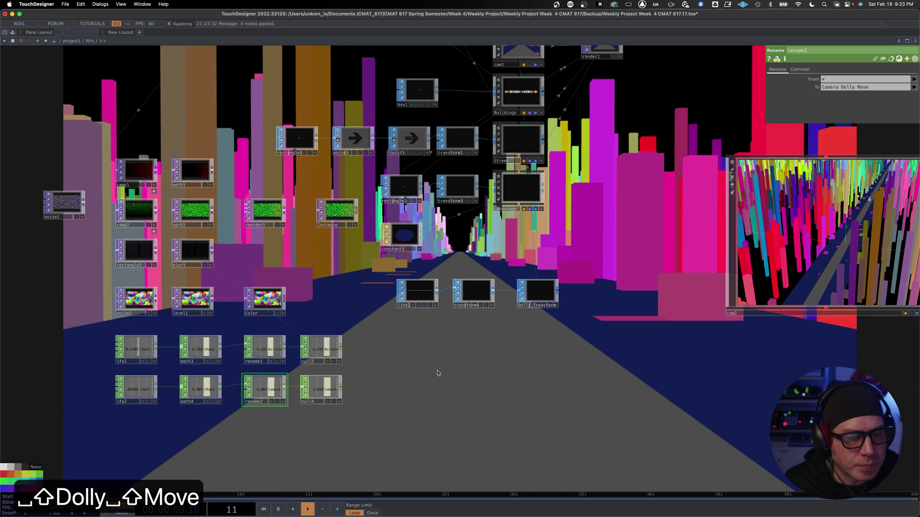
# Set the waveform type of lfo2 to Gaussian
pyautogui.click(146, 392)
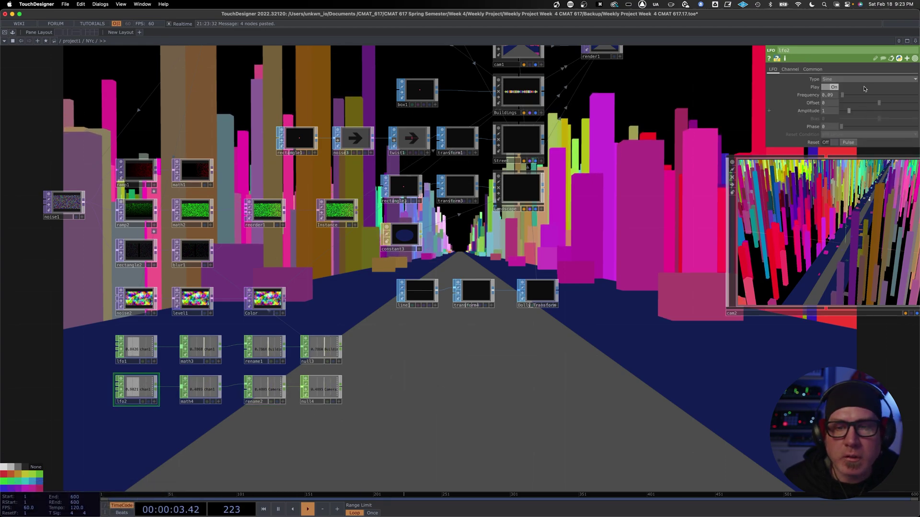
pyautogui.click(842, 79)
pyautogui.click(833, 94)
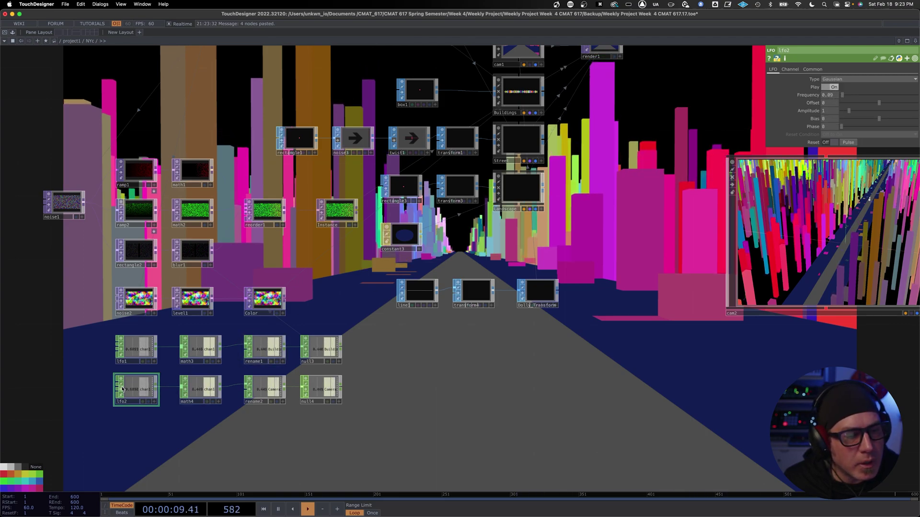
# Set the From Range minimum of math4 to 0 so it accepts input from 0 to 1
pyautogui.click(200, 389)
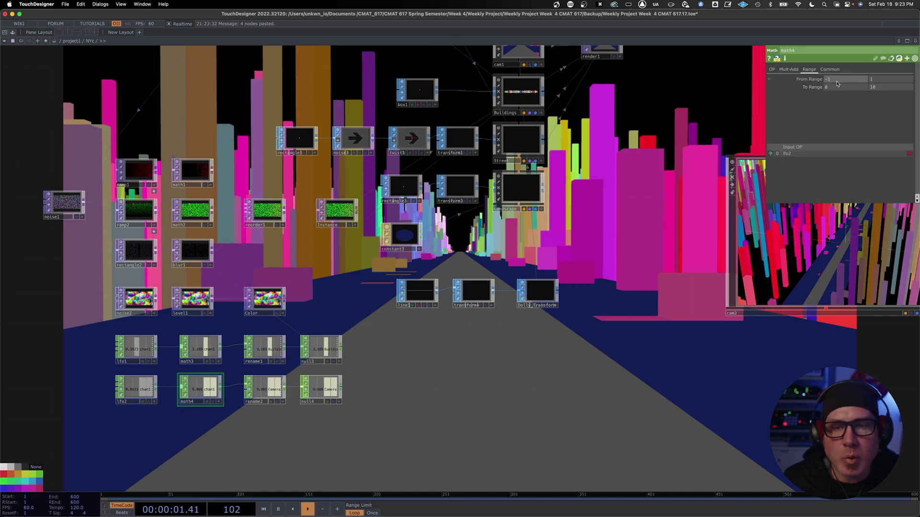
pyautogui.write('0')
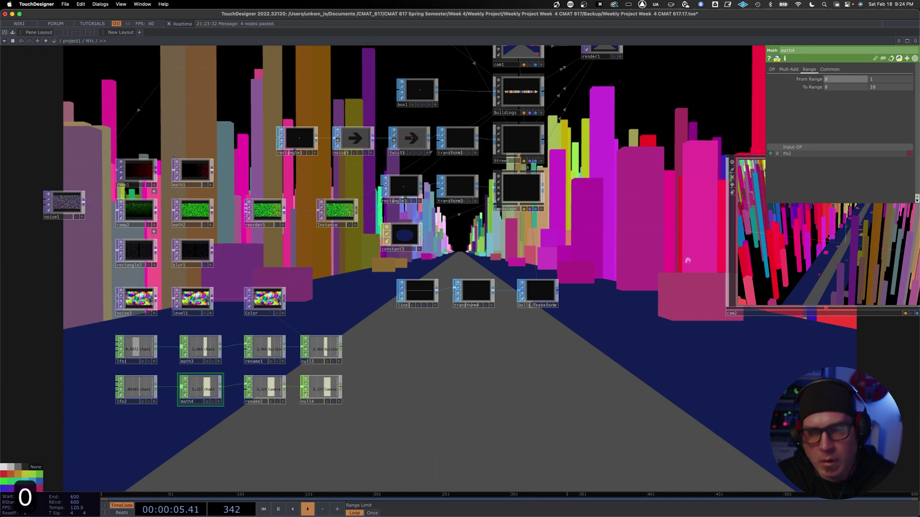
pyautogui.press('Return')
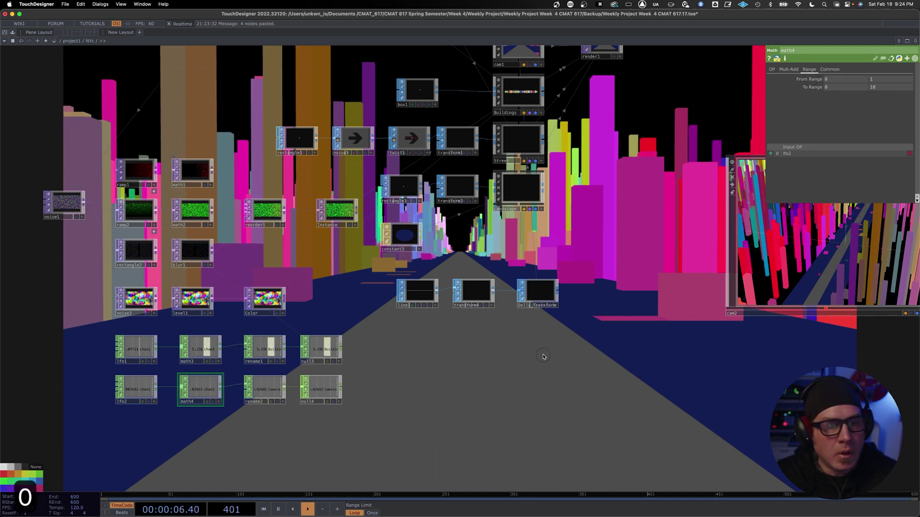
# Export the Camera Dolly Move channel from null4 to the Position parameter of cam1
pyautogui.click(327, 391)
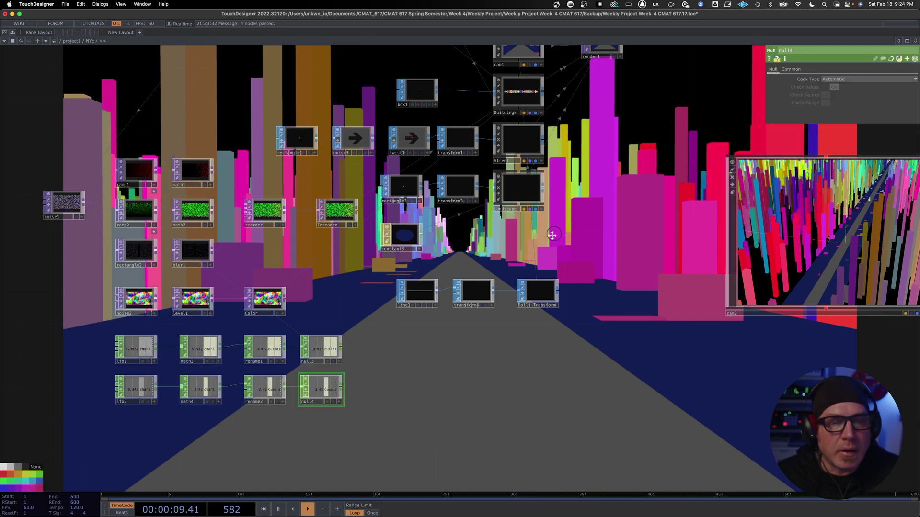
pyautogui.moveTo(552, 235); pyautogui.dragTo(538, 254)
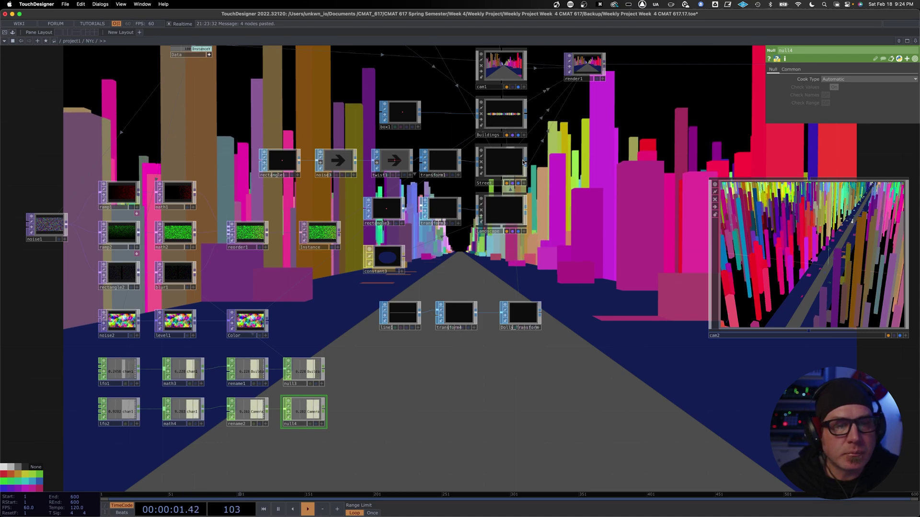
pyautogui.moveTo(554, 151); pyautogui.dragTo(549, 169)
pyautogui.click(496, 82)
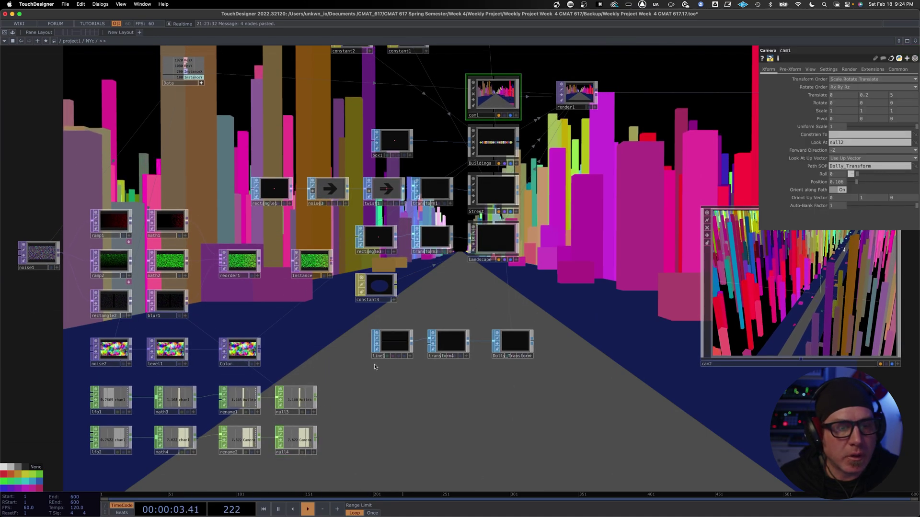
pyautogui.scroll(-3, 336, 390)
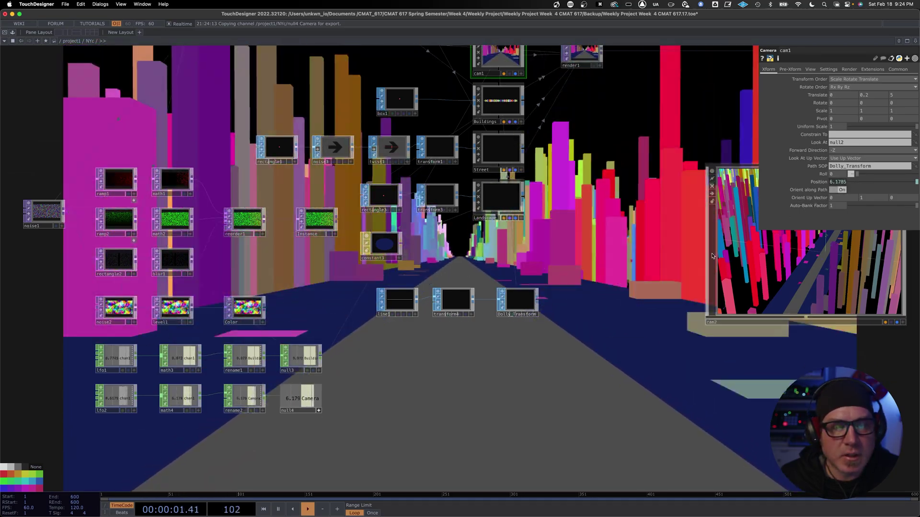
# Set the To Range maximum of math4 to .99, comparing it with a maximum of 1
pyautogui.hscroll(-5, 601, 372)
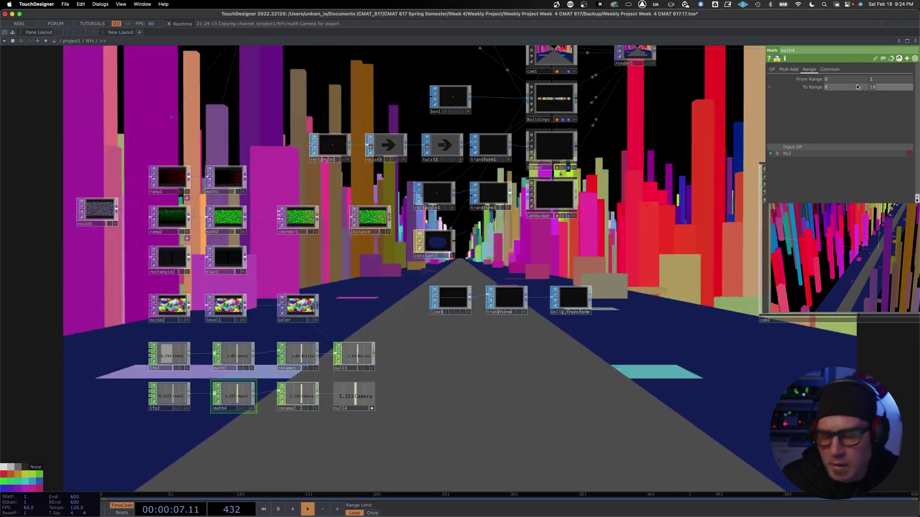
pyautogui.click(867, 87)
pyautogui.write('99')
pyautogui.press('Return')
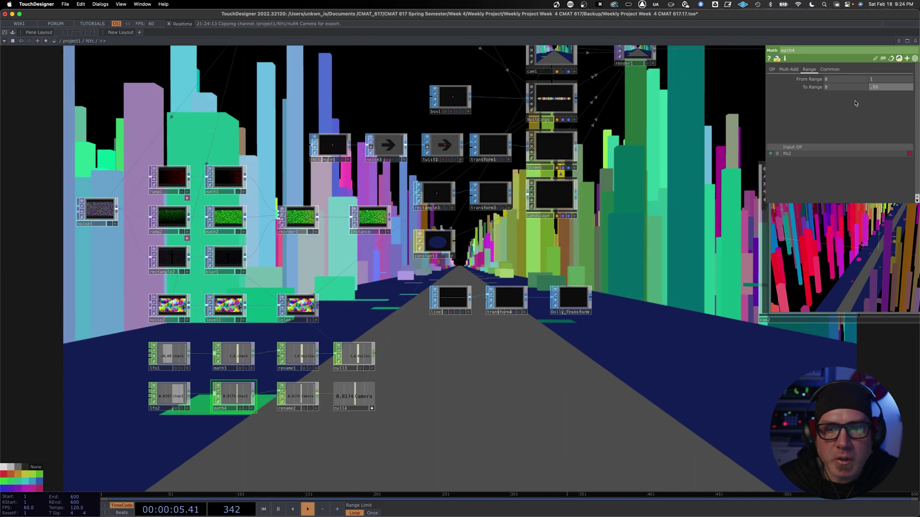
pyautogui.write('1')
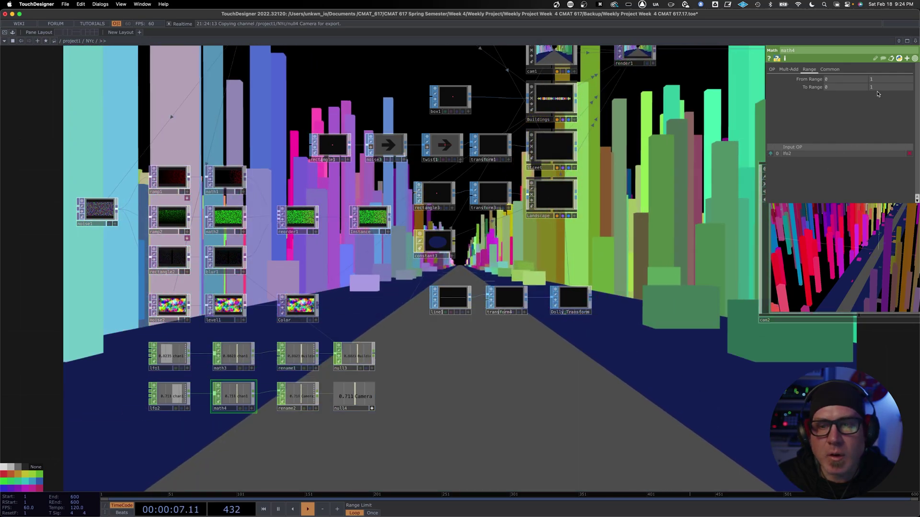
pyautogui.click(877, 87)
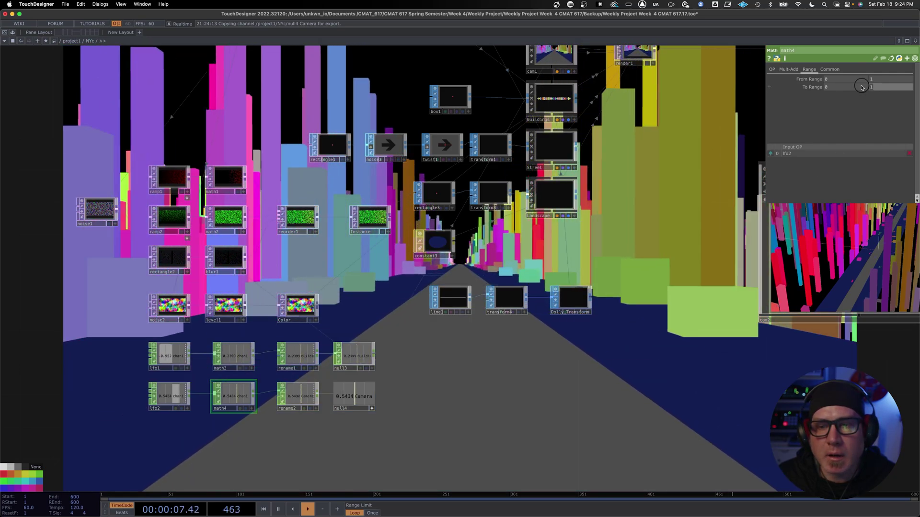
pyautogui.write('.99')
pyautogui.press('Return')
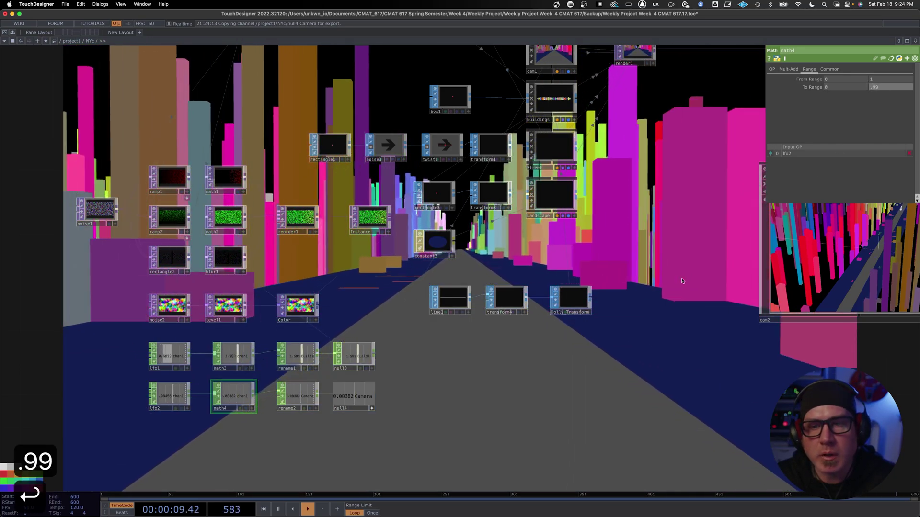
# Try a longer dolly path by setting the Point B X value of line1 to 100
pyautogui.moveTo(525, 364); pyautogui.dragTo(479, 387, button='middle')
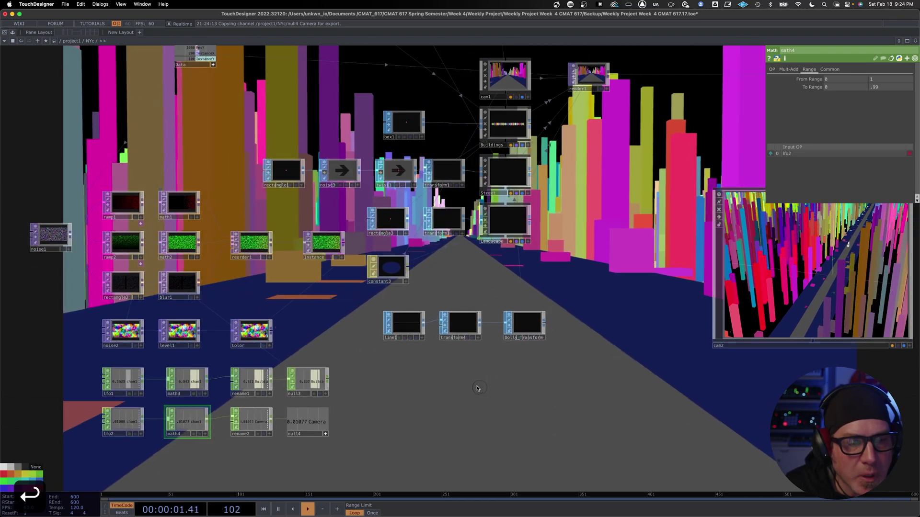
pyautogui.click(459, 324)
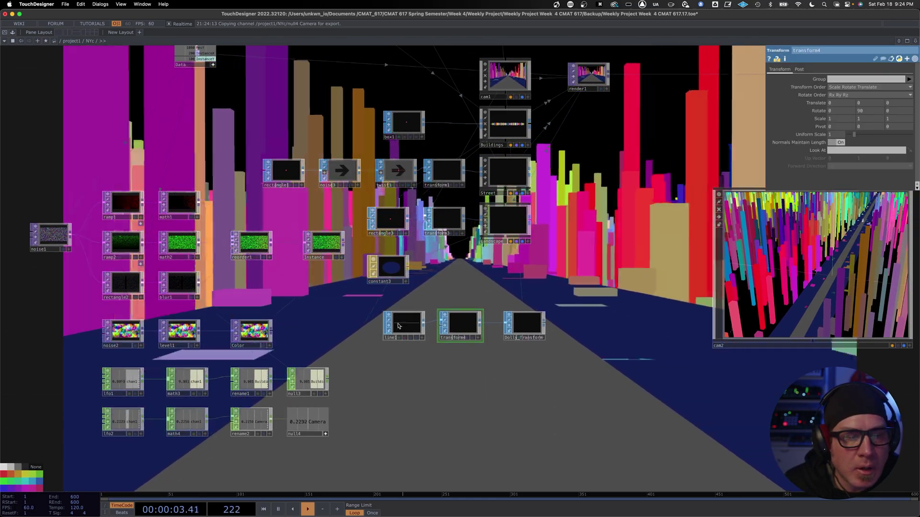
pyautogui.click(401, 322)
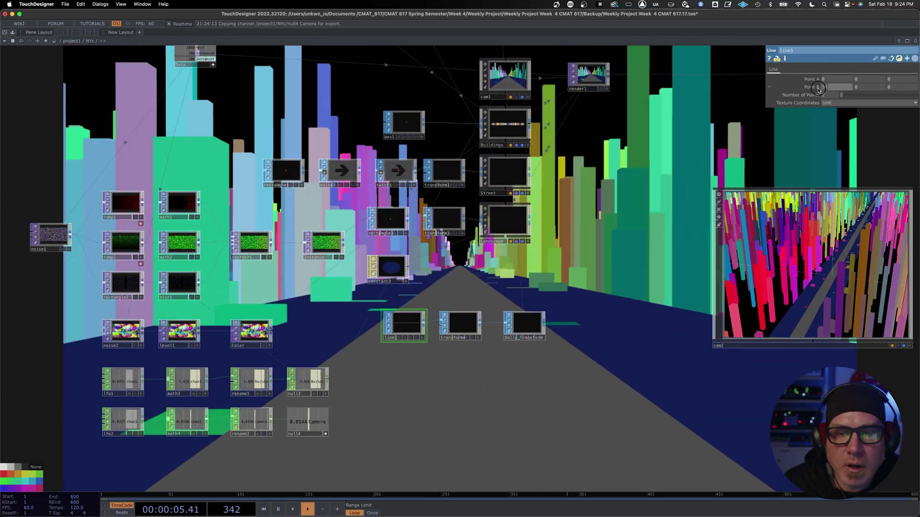
pyautogui.write('100')
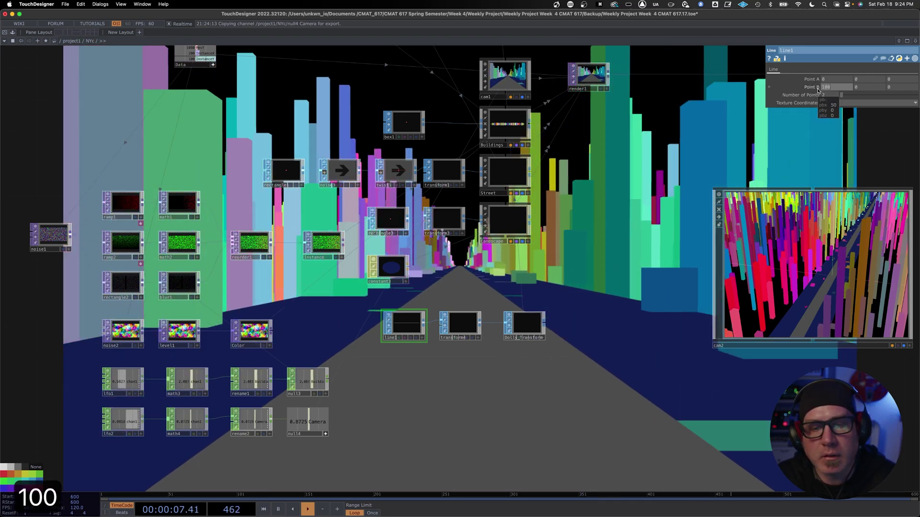
pyautogui.press('Return')
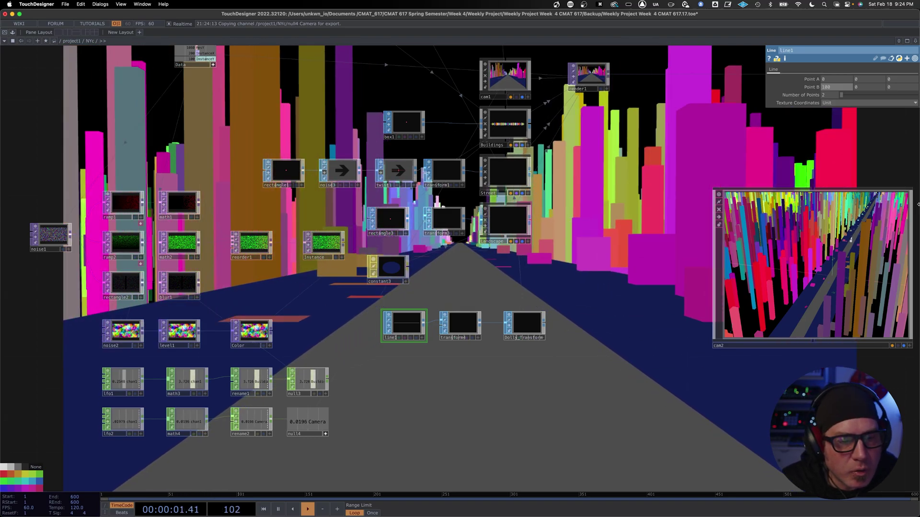
# Slow the camera dolly by setting the Frequency of lfo2 to 0.009
pyautogui.scroll(-2, 429, 375)
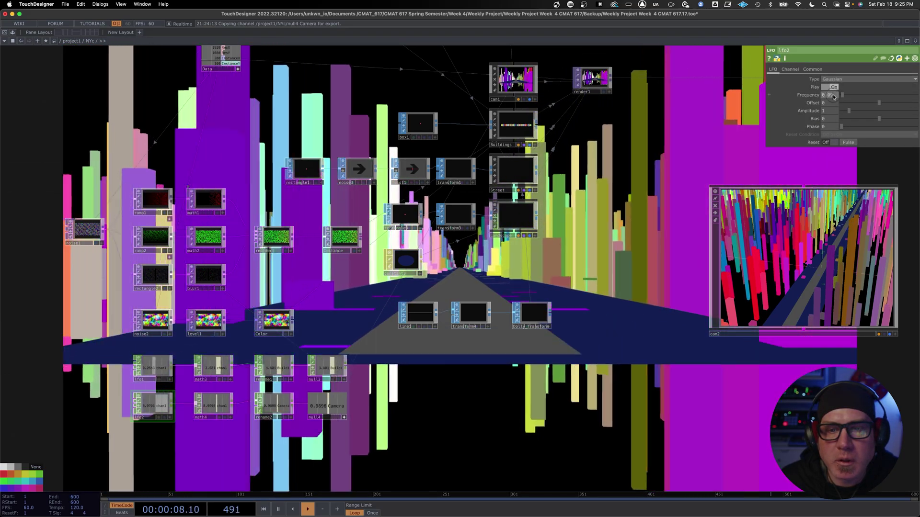
pyautogui.click(830, 95)
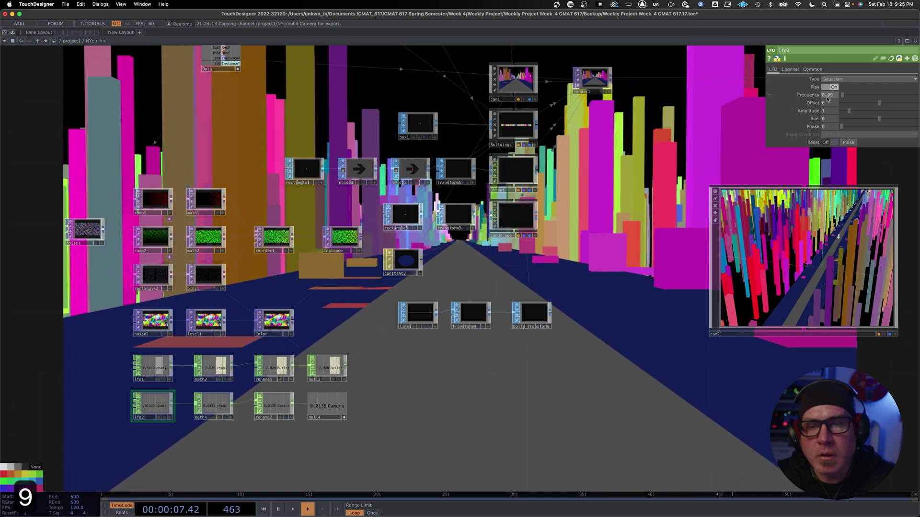
pyautogui.click(831, 95)
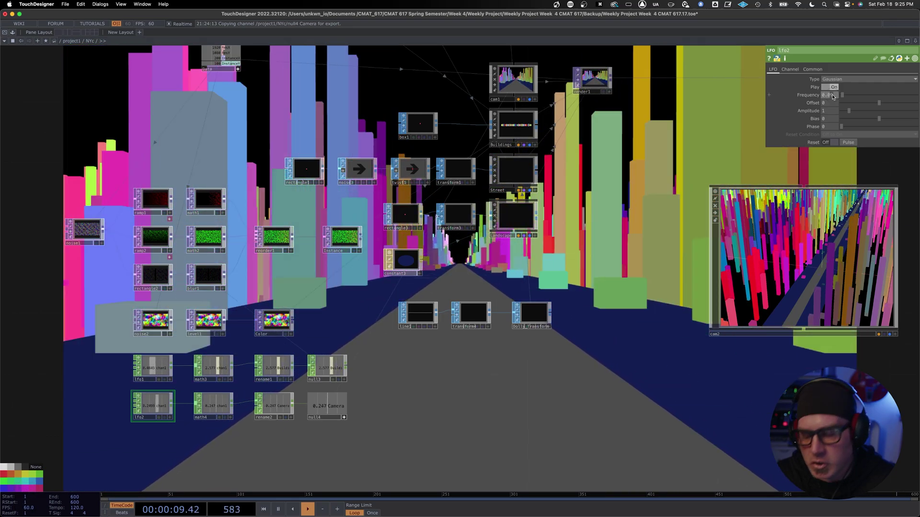
pyautogui.write('09')
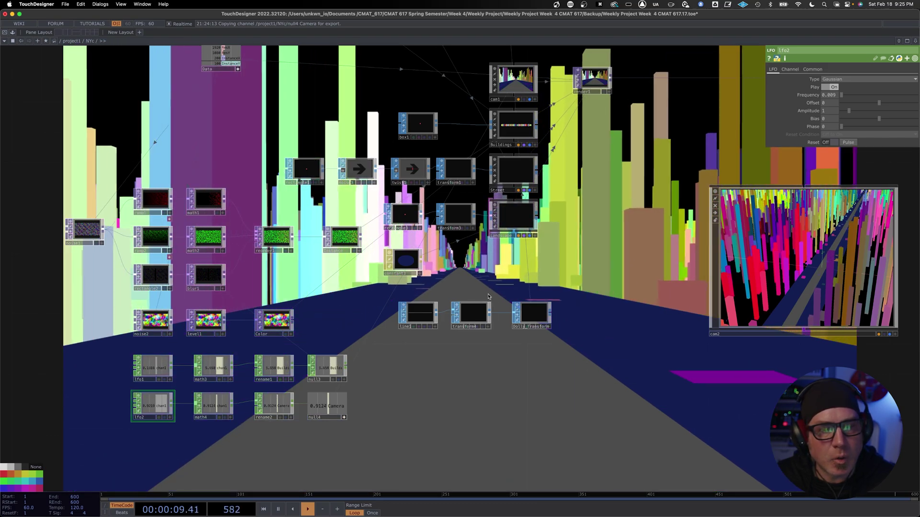
# Limit the dolly travel by setting math4's To Range minimum to .2 and the Point B X value of line1 to 80
pyautogui.click(224, 403)
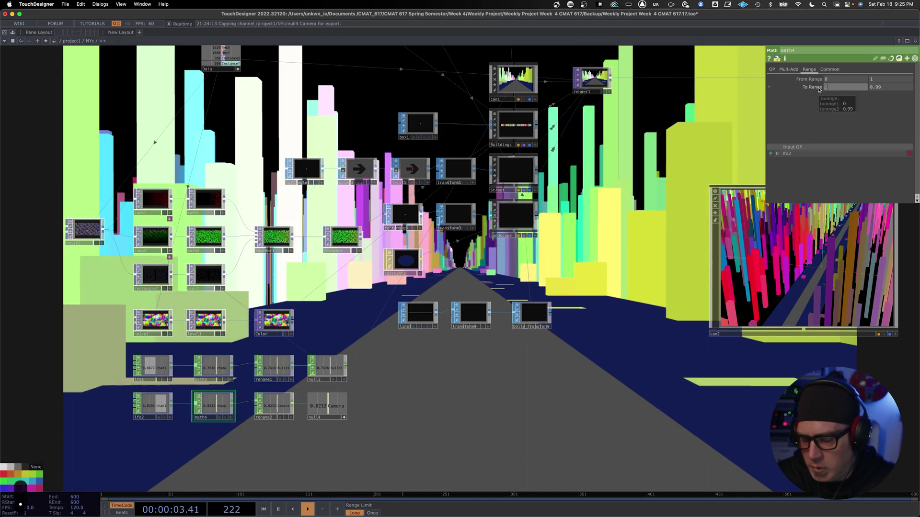
pyautogui.write('.2')
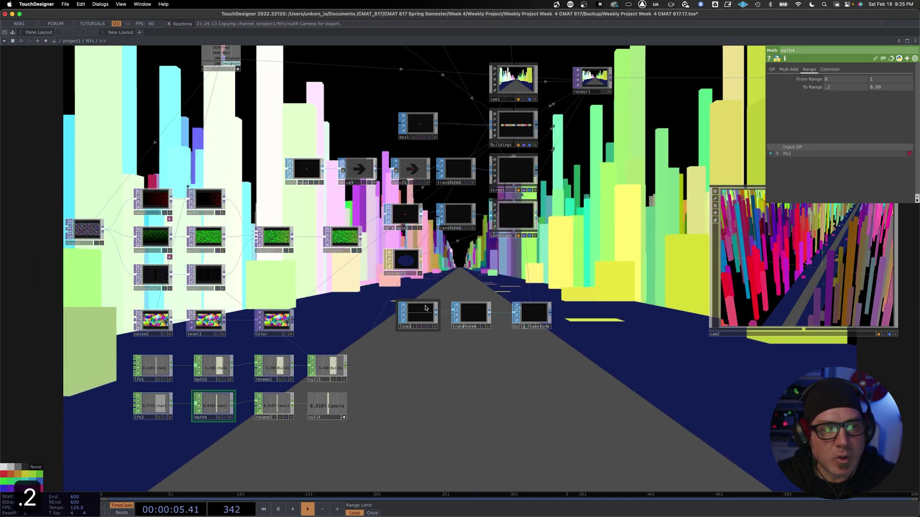
pyautogui.click(417, 314)
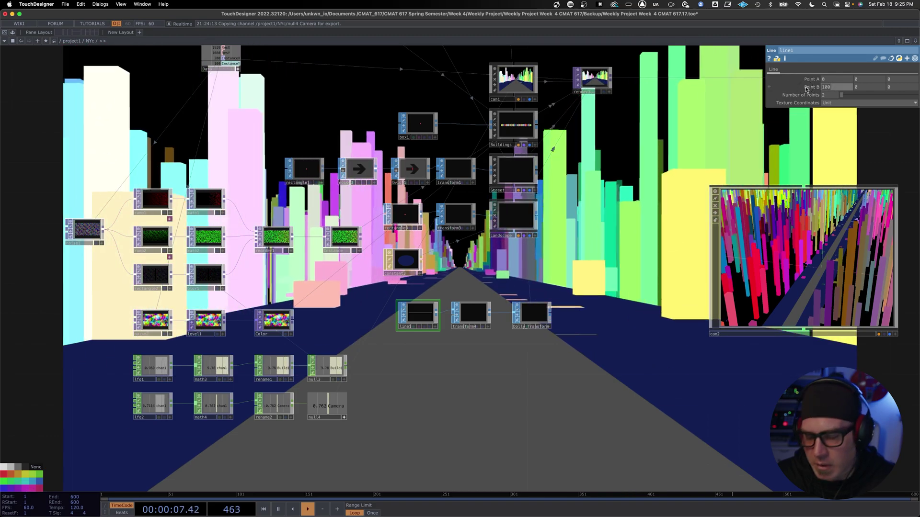
pyautogui.click(833, 87)
pyautogui.write('80')
pyautogui.press('Return')
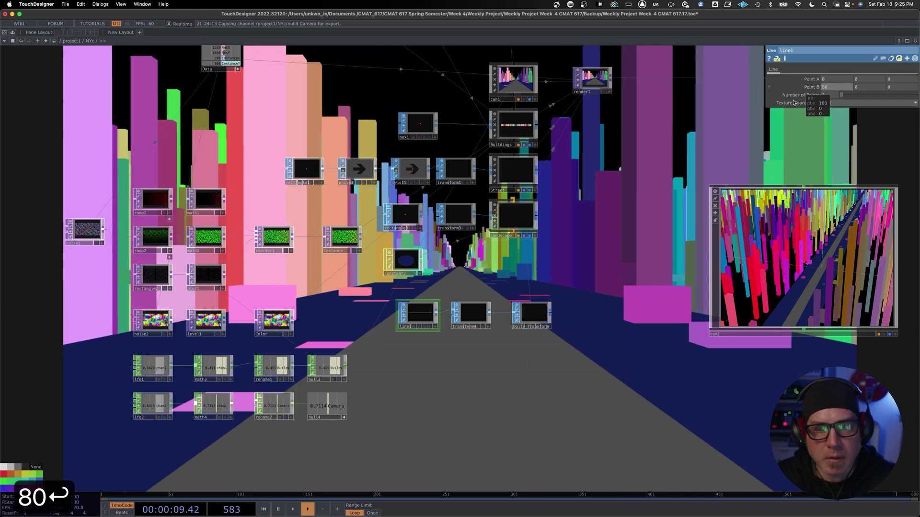
# Set the Y translation of transform3, which feeds the Landscape geometry, to 0.001
pyautogui.moveTo(556, 373); pyautogui.dragTo(513, 378)
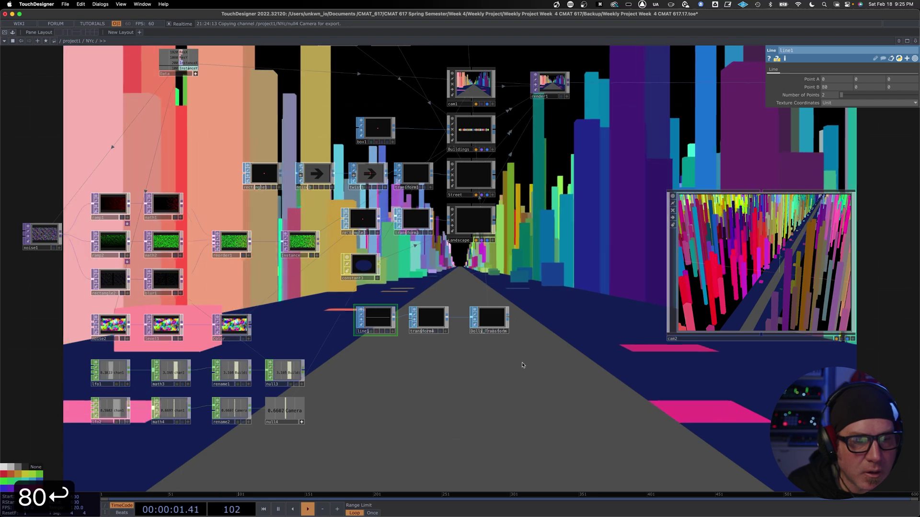
pyautogui.moveTo(575, 294)
pyautogui.mouseDown()
pyautogui.moveTo(580, 339)
pyautogui.moveTo(567, 307)
pyautogui.mouseUp()
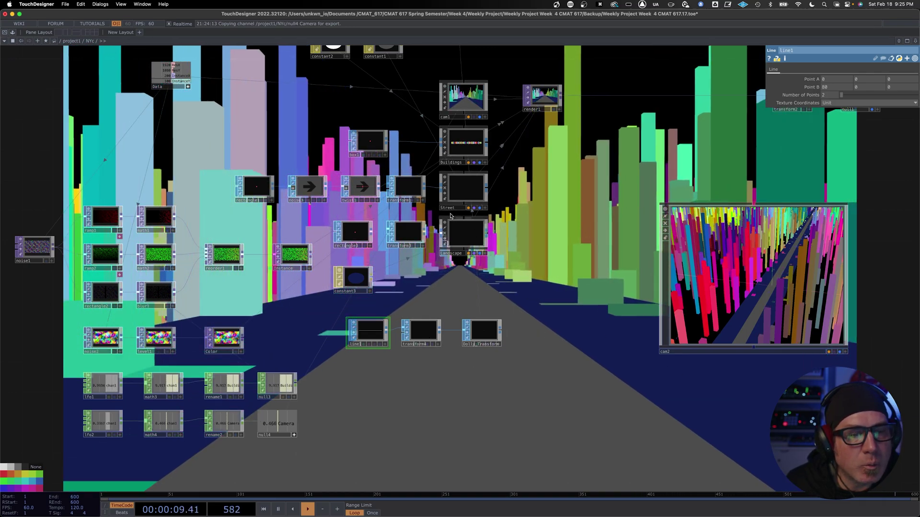
pyautogui.moveTo(433, 294); pyautogui.dragTo(460, 327)
pyautogui.click(489, 223)
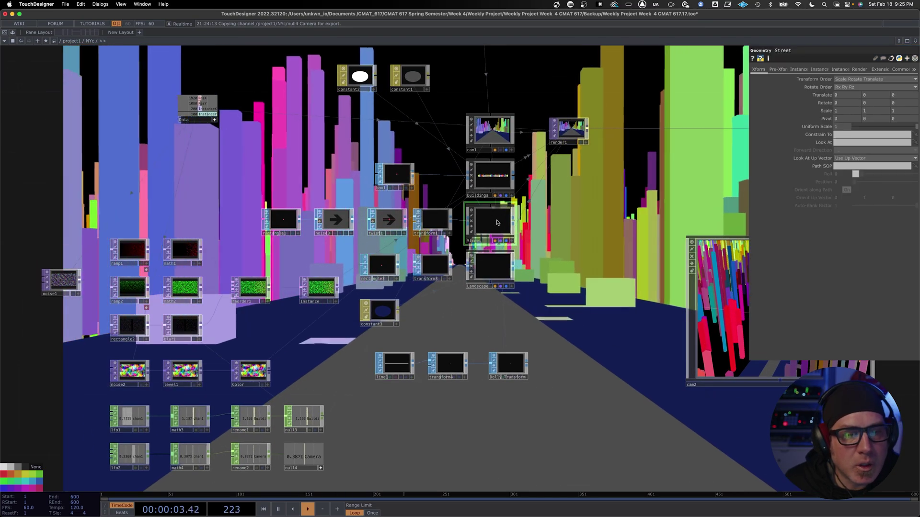
pyautogui.click(492, 270)
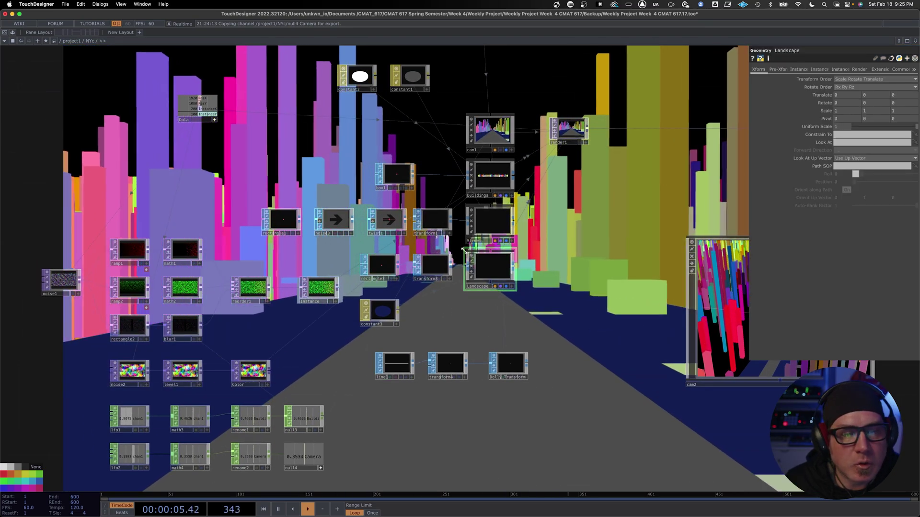
pyautogui.click(440, 266)
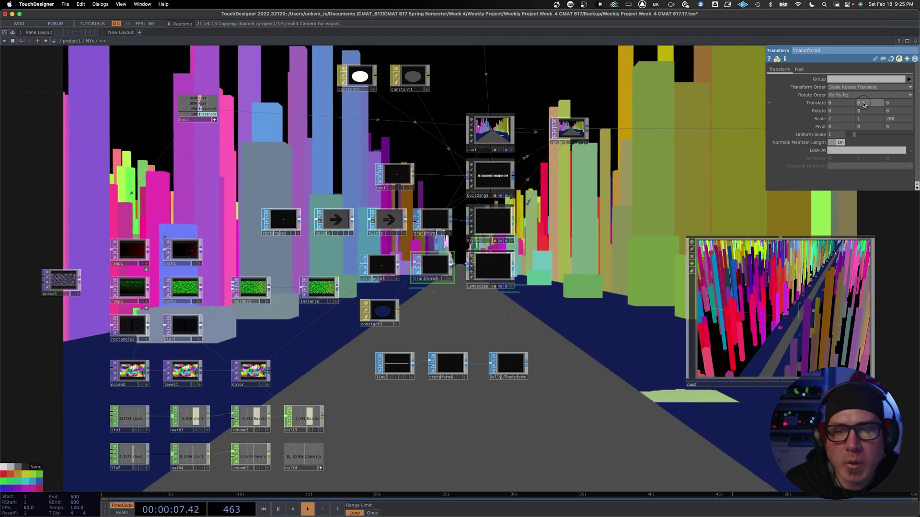
pyautogui.moveTo(864, 104)
pyautogui.mouseDown(button='middle')
pyautogui.moveTo(866, 118)
pyautogui.moveTo(882, 114)
pyautogui.moveTo(864, 105)
pyautogui.mouseUp(button='middle')
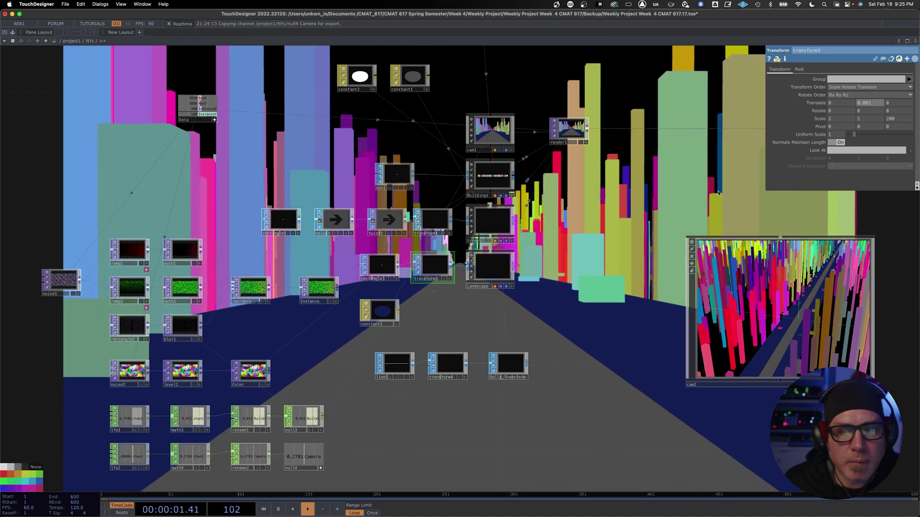
pyautogui.hscroll(4, 534, 294)
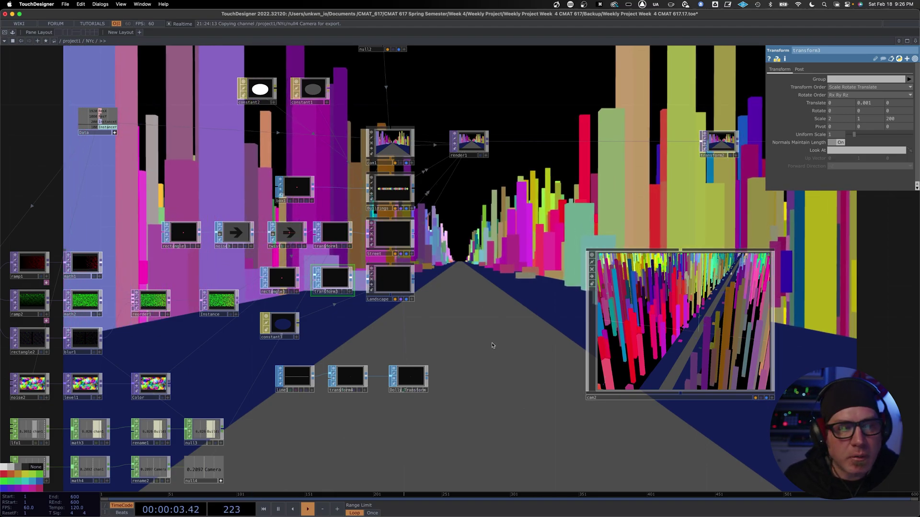
pyautogui.press('h')
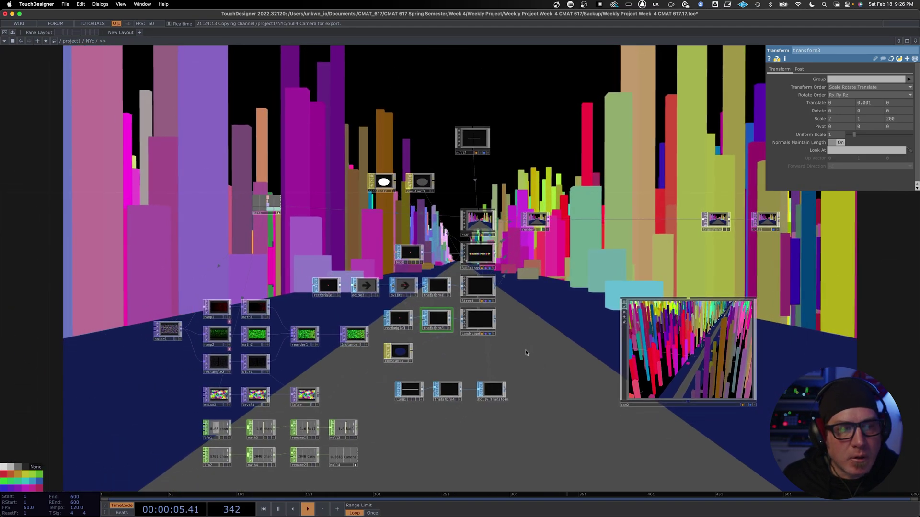
# Turn on Linear fog in the settings of the cam1 camera
pyautogui.moveTo(579, 289); pyautogui.dragTo(491, 300)
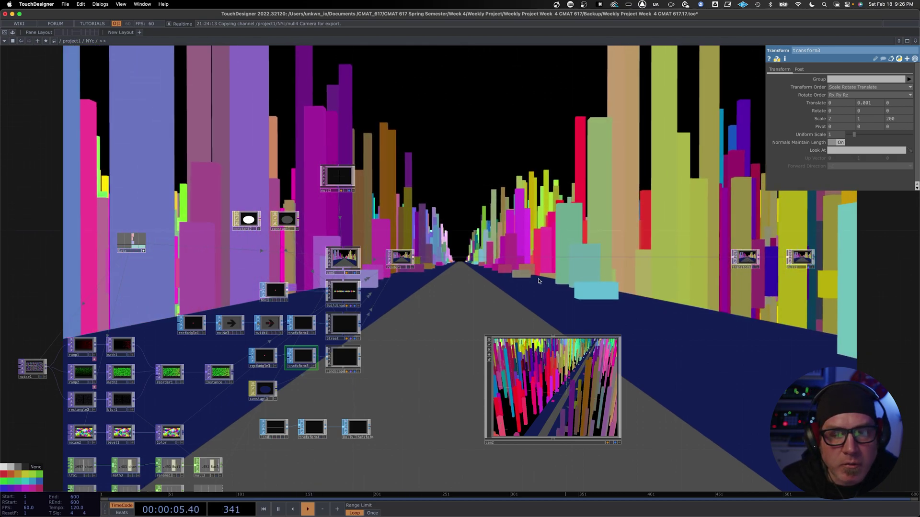
pyautogui.hscroll(-5, 538, 278)
pyautogui.click(432, 252)
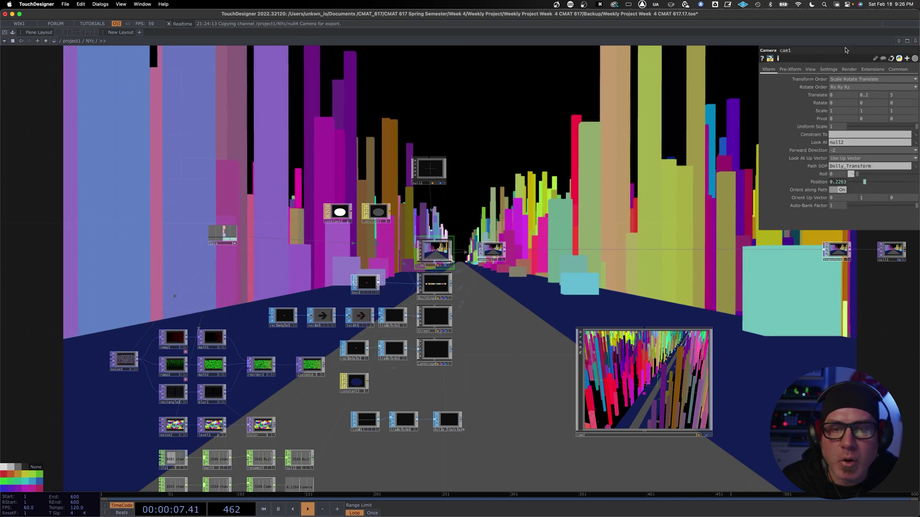
pyautogui.click(810, 70)
pyautogui.click(828, 69)
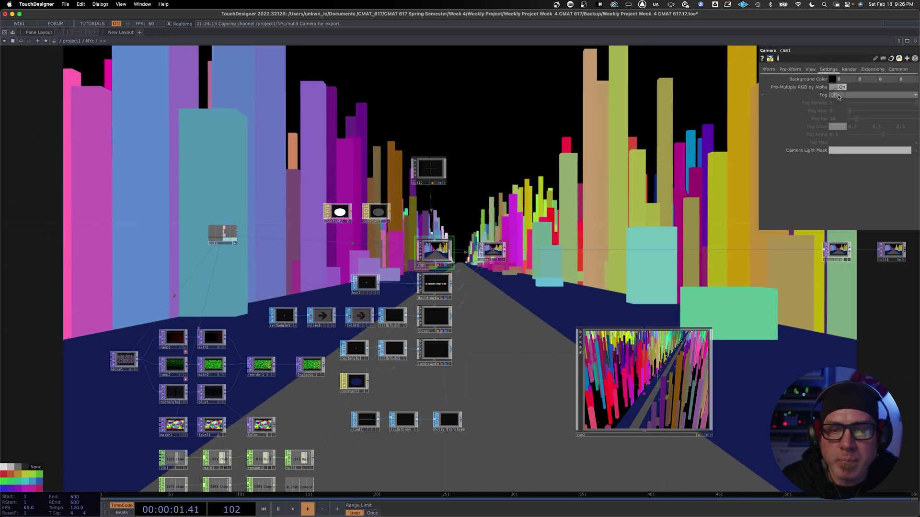
pyautogui.click(842, 110)
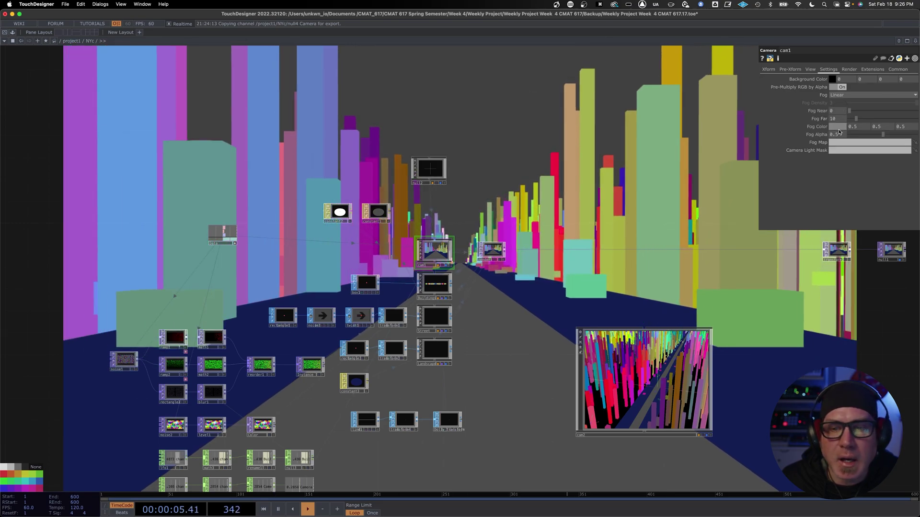
# Set cam1's fog color to a dark blue-grey with hue 240, saturation 0.28 and value 0.26
pyautogui.click(839, 127)
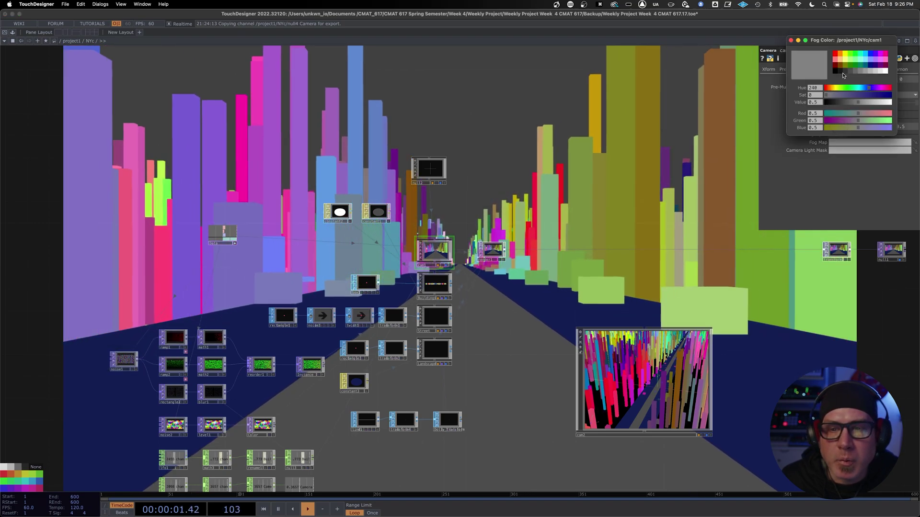
pyautogui.click(838, 71)
pyautogui.moveTo(831, 97); pyautogui.dragTo(844, 104)
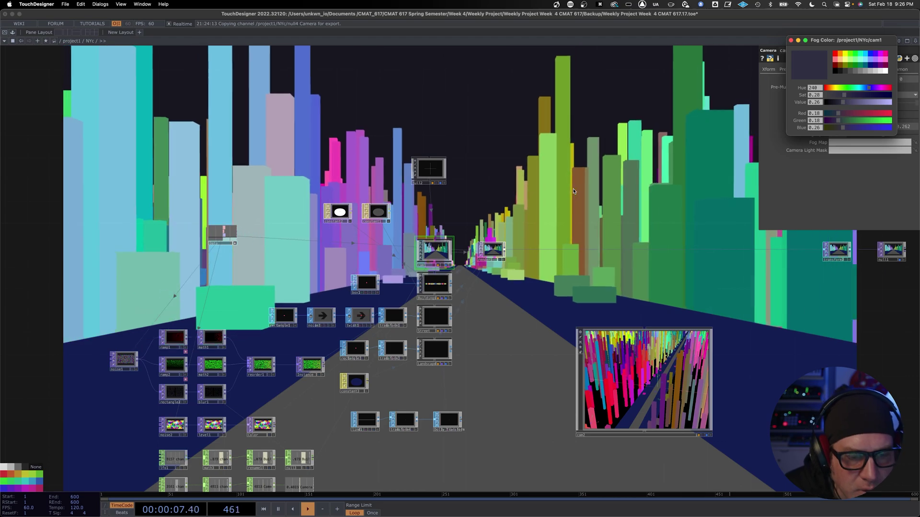
# Insert a Null TOP into the connection between render1 and the following transform
pyautogui.moveTo(506, 171); pyautogui.dragTo(554, 174)
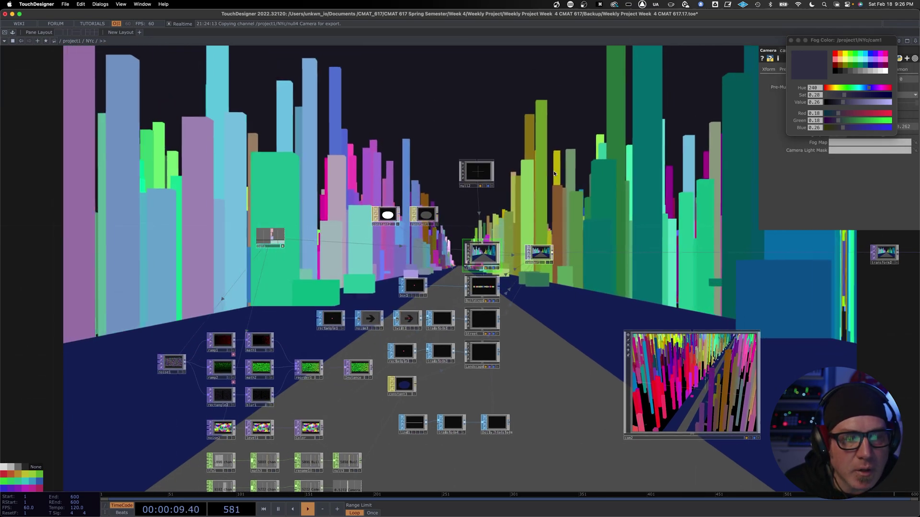
pyautogui.moveTo(601, 199); pyautogui.dragTo(477, 212)
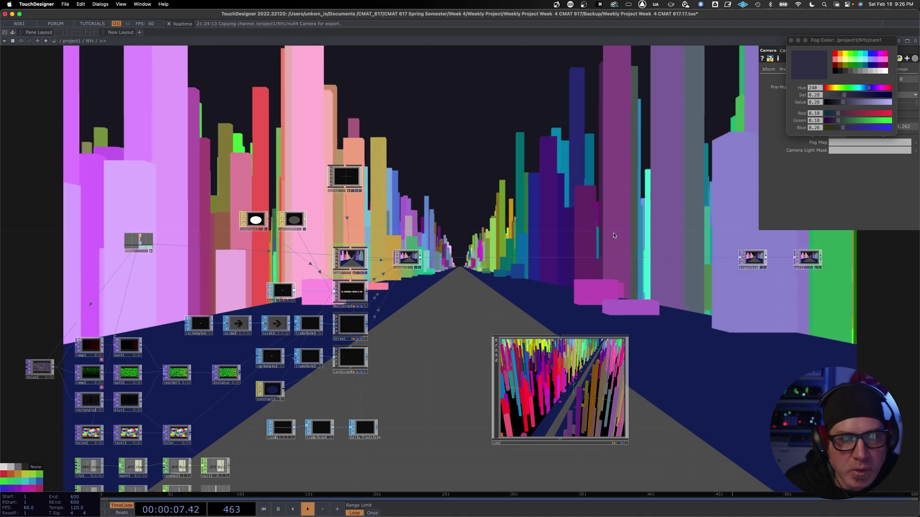
pyautogui.moveTo(614, 236); pyautogui.dragTo(680, 230)
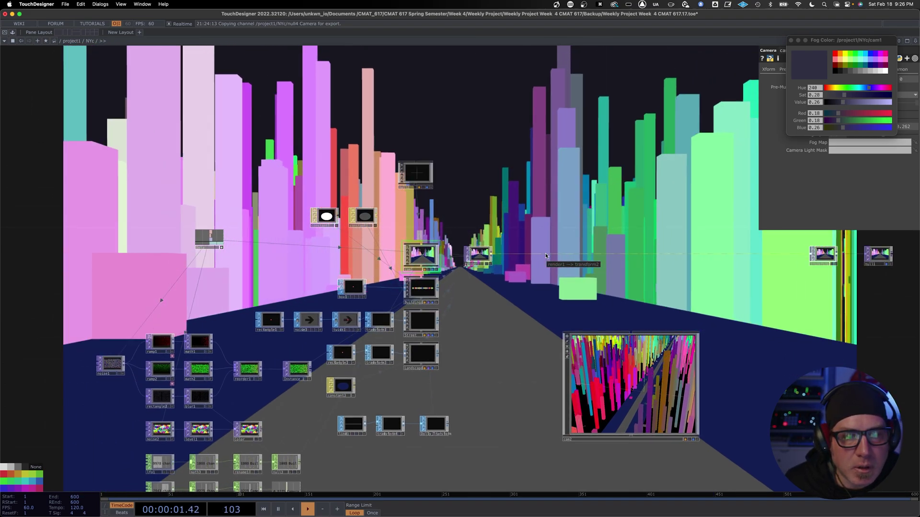
pyautogui.rightClick(545, 253)
pyautogui.click(558, 249)
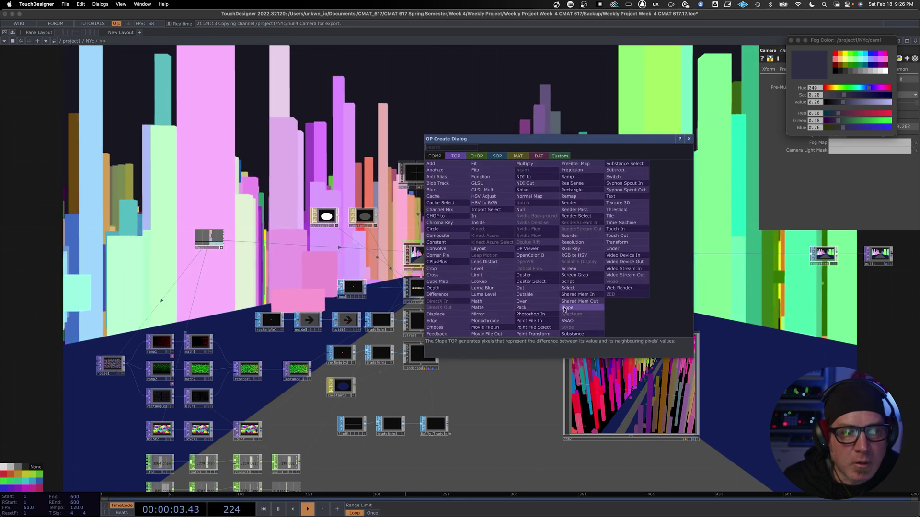
pyautogui.click(526, 211)
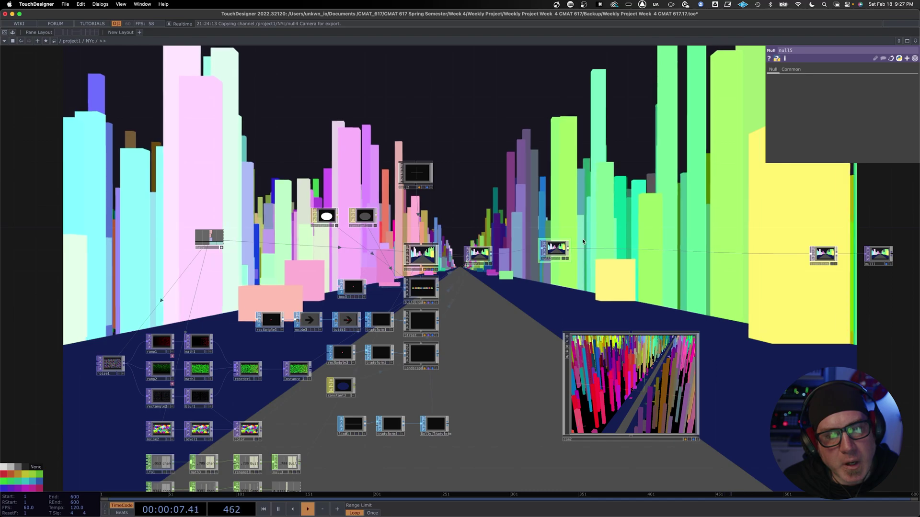
# Branch a Feedback TOP off the output of null5 and place it just above the main chain
pyautogui.scroll(10, 575, 246)
pyautogui.moveTo(451, 261); pyautogui.dragTo(447, 272)
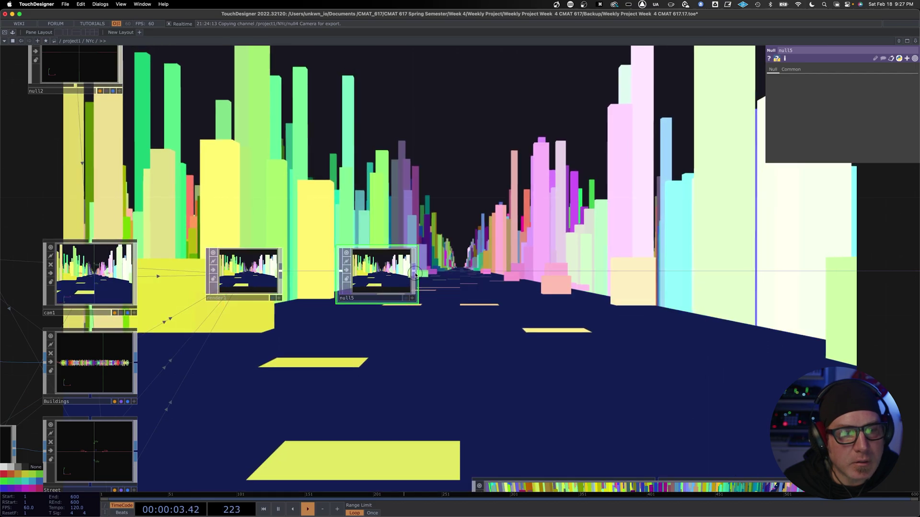
pyautogui.rightClick(415, 275)
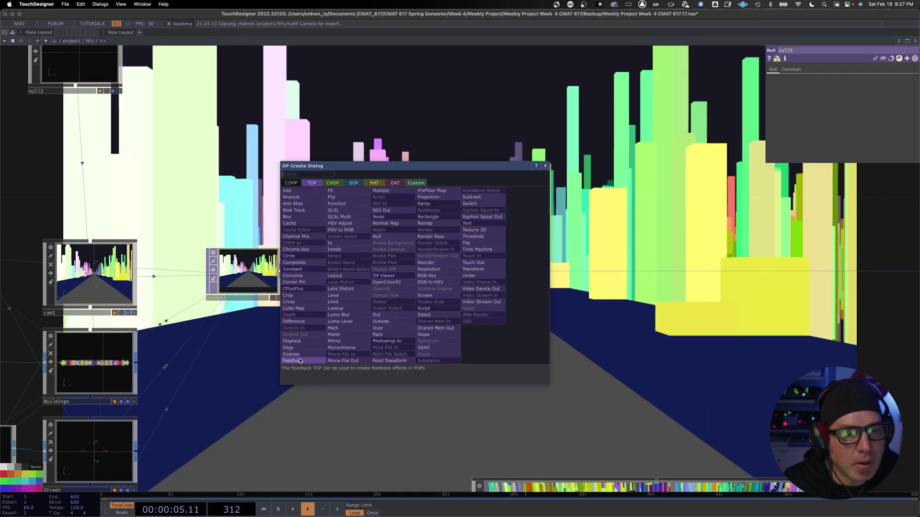
pyautogui.click(302, 353)
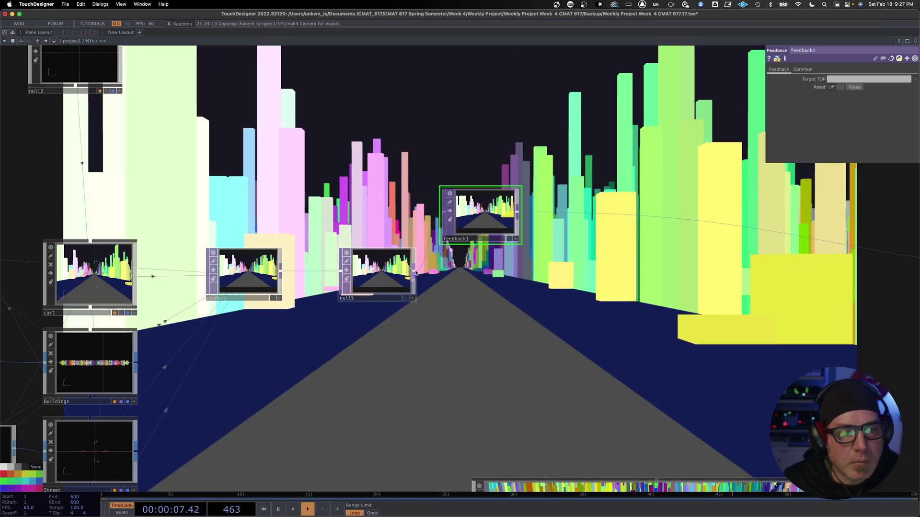
pyautogui.moveTo(510, 216); pyautogui.dragTo(376, 253)
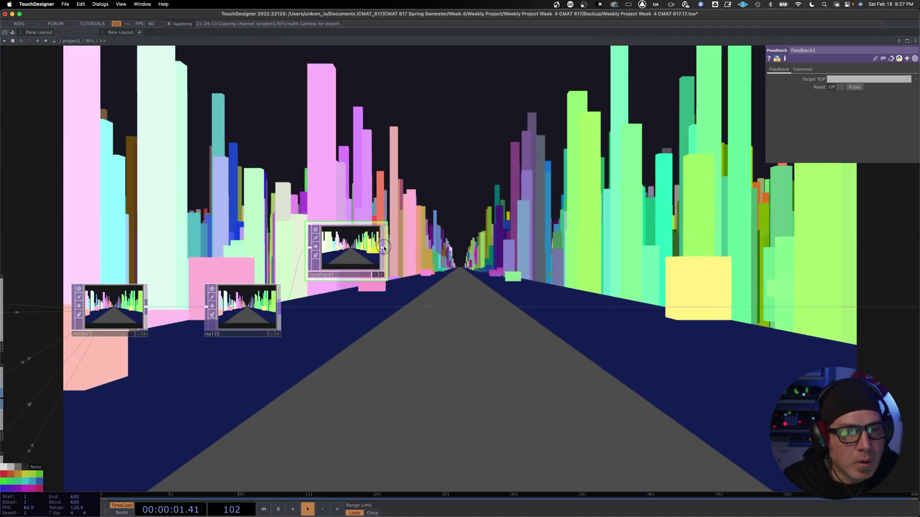
# Append a Level TOP and a Blur TOP in sequence after feedback1
pyautogui.rightClick(384, 248)
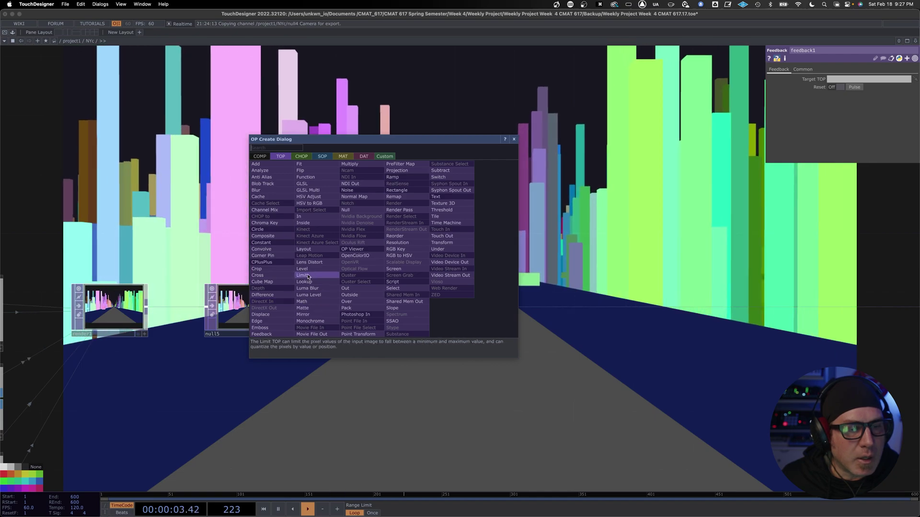
pyautogui.click(307, 276)
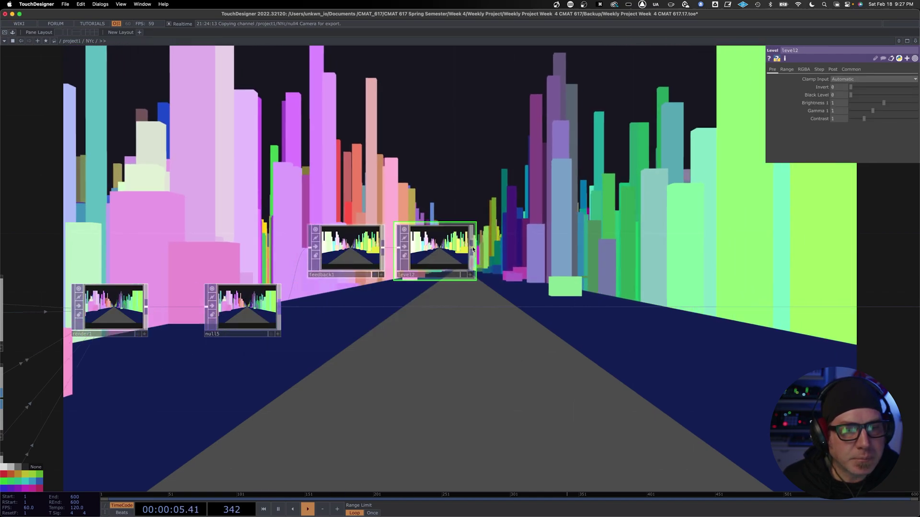
pyautogui.rightClick(472, 249)
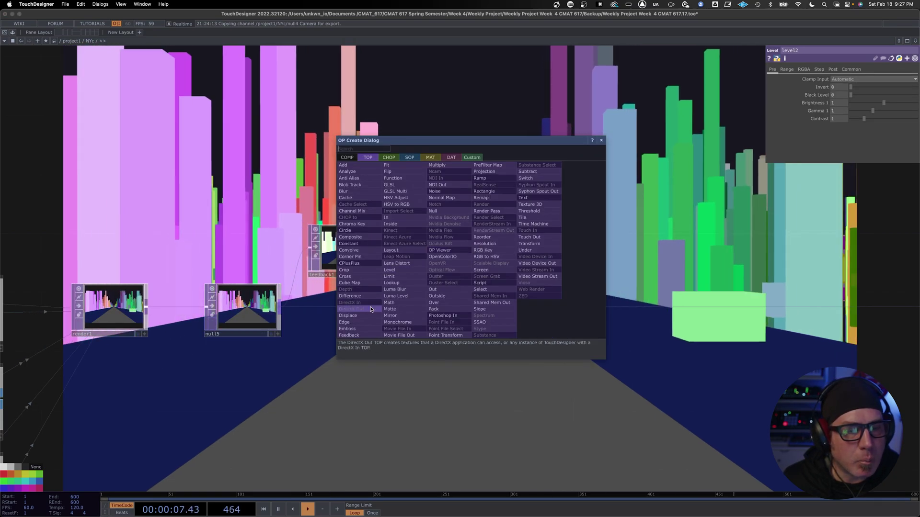
pyautogui.click(357, 194)
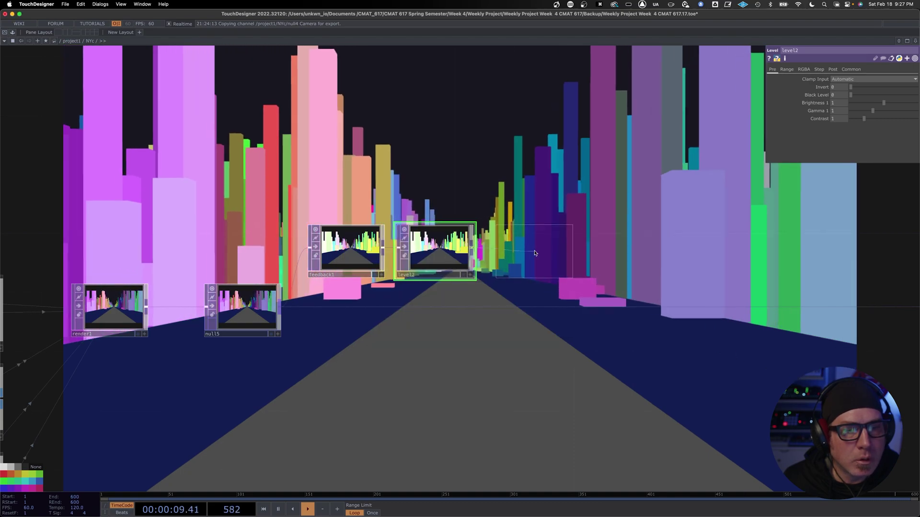
pyautogui.click(535, 253)
# Add a Cross TOP after blur2 and set it as the Target TOP of feedback1
pyautogui.rightClick(576, 251)
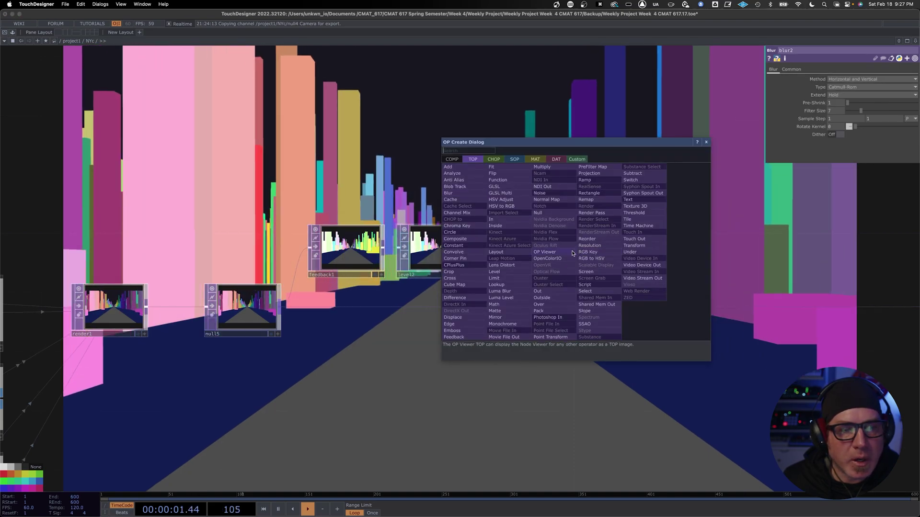
pyautogui.click(481, 286)
pyautogui.click(656, 298)
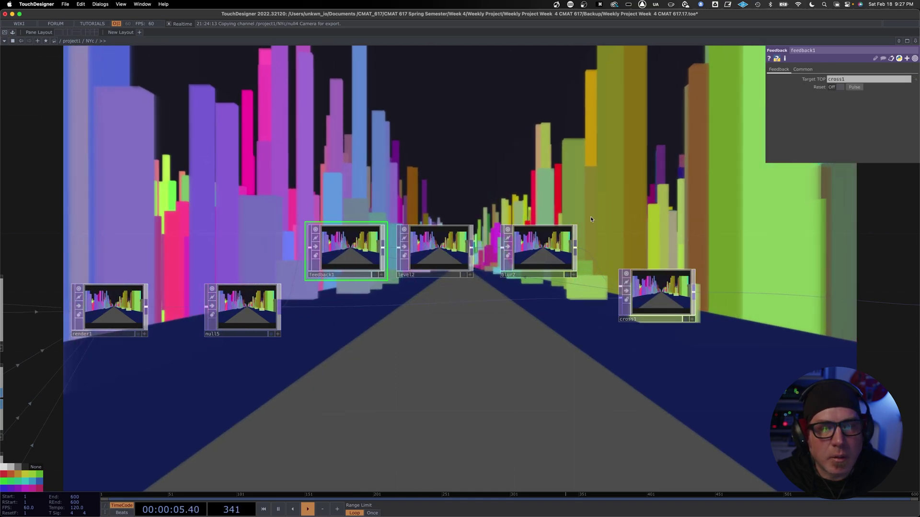
# Lower the post Opacity of level2 to about 0.91
pyautogui.click(440, 255)
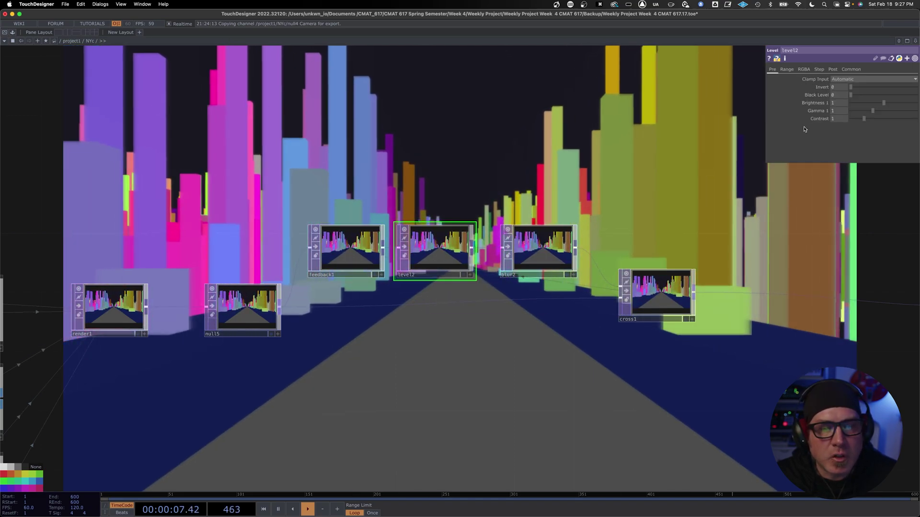
pyautogui.click(833, 70)
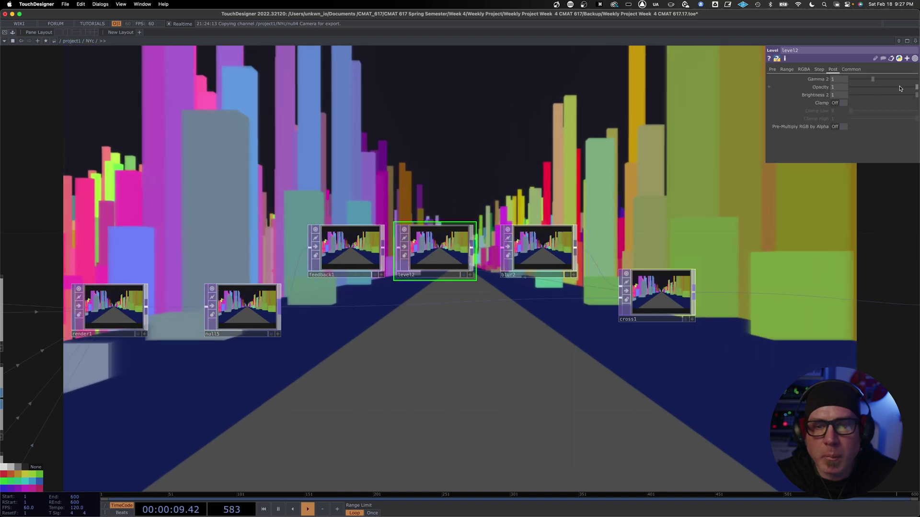
pyautogui.moveTo(916, 87); pyautogui.dragTo(914, 87)
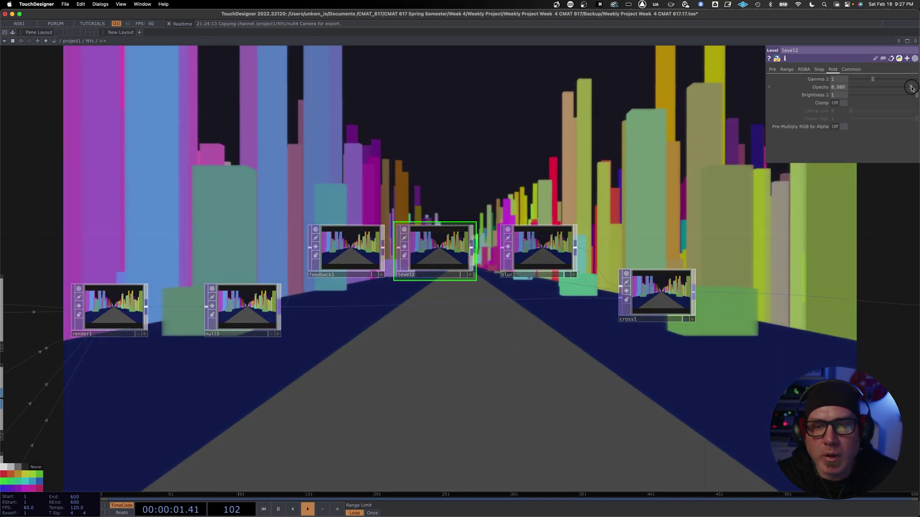
# Strengthen blur2 with a Filter Size of 11, a Pre-Shrink of 2 and a Sample Step of 2 by 2
pyautogui.moveTo(630, 177); pyautogui.dragTo(606, 201)
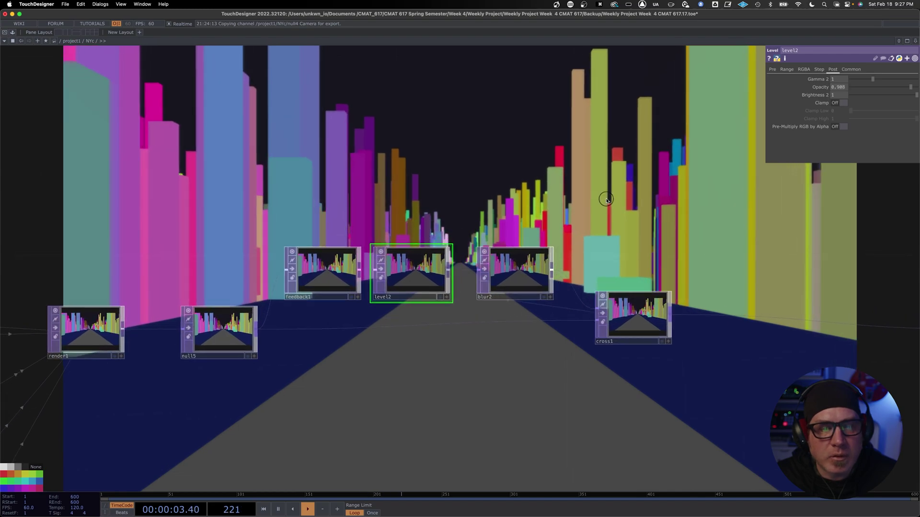
pyautogui.click(535, 265)
pyautogui.moveTo(862, 111); pyautogui.dragTo(870, 110)
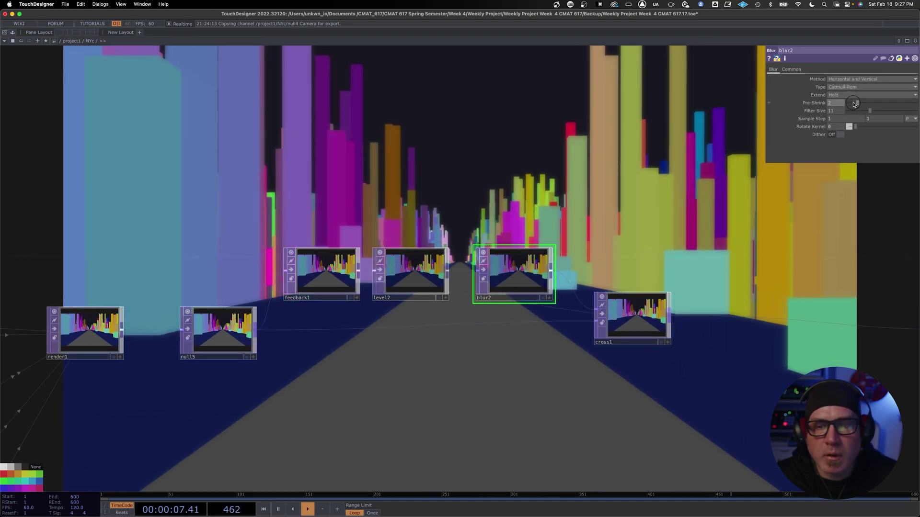
pyautogui.write('2')
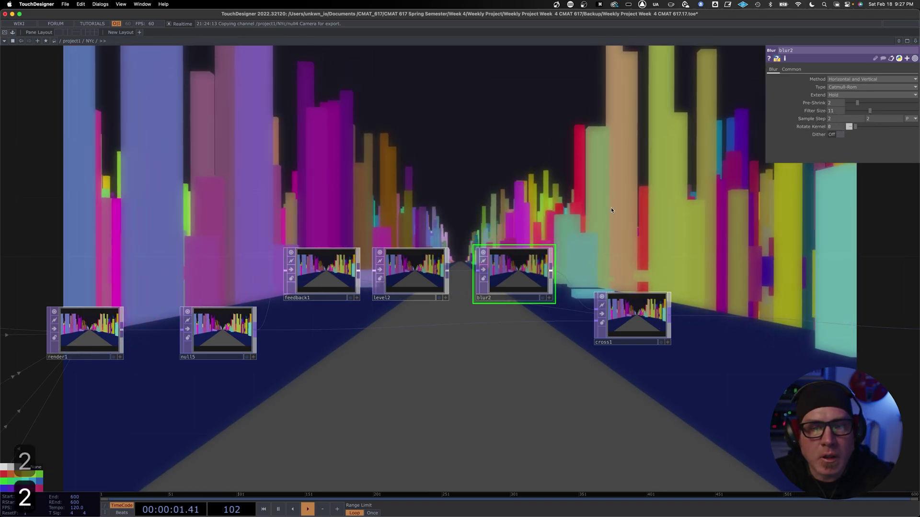
# Darken the street by setting the color of the constant1 material to a near-black grey with value 0.1
pyautogui.moveTo(592, 175); pyautogui.dragTo(540, 202)
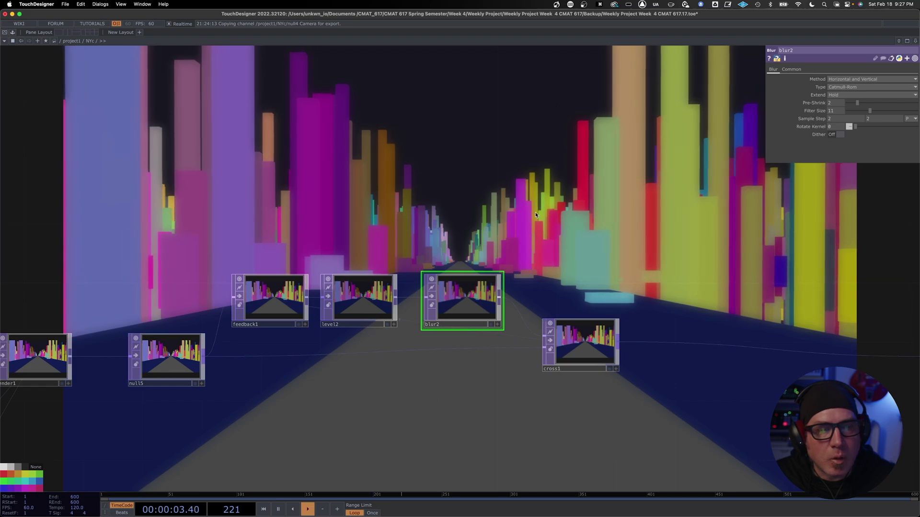
pyautogui.hscroll(-5, 572, 205)
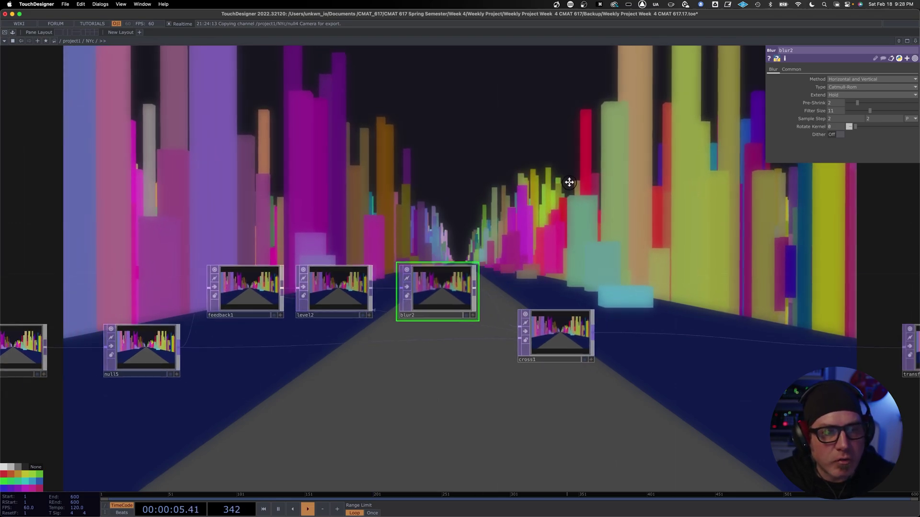
pyautogui.scroll(-10, 572, 182)
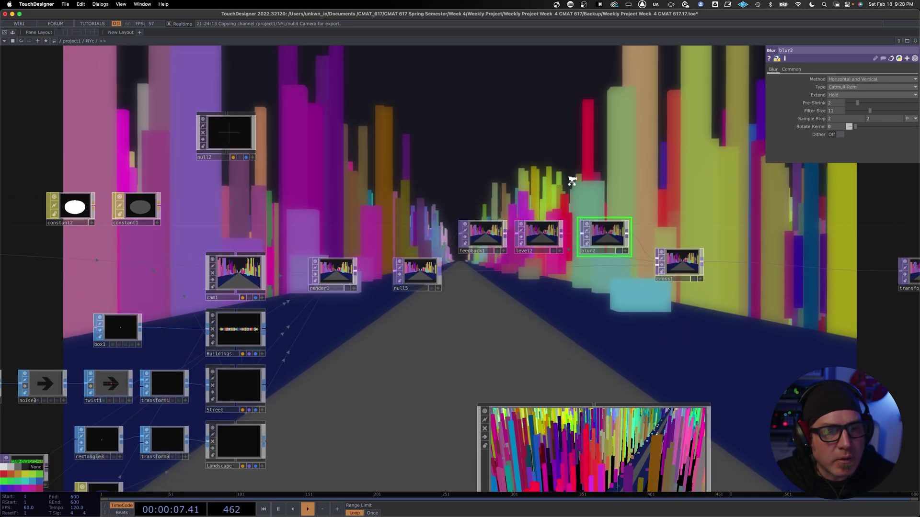
pyautogui.hscroll(-3, 573, 165)
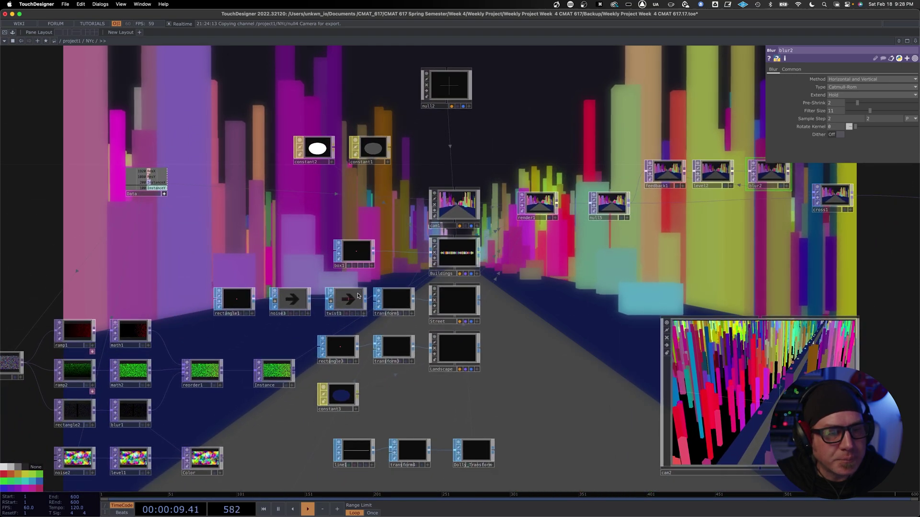
pyautogui.scroll(-2, 270, 342)
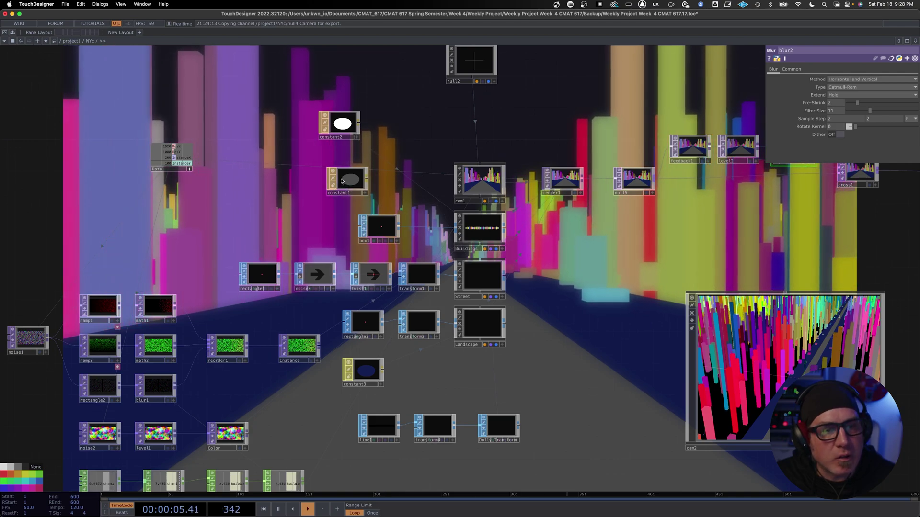
pyautogui.click(340, 181)
pyautogui.click(843, 88)
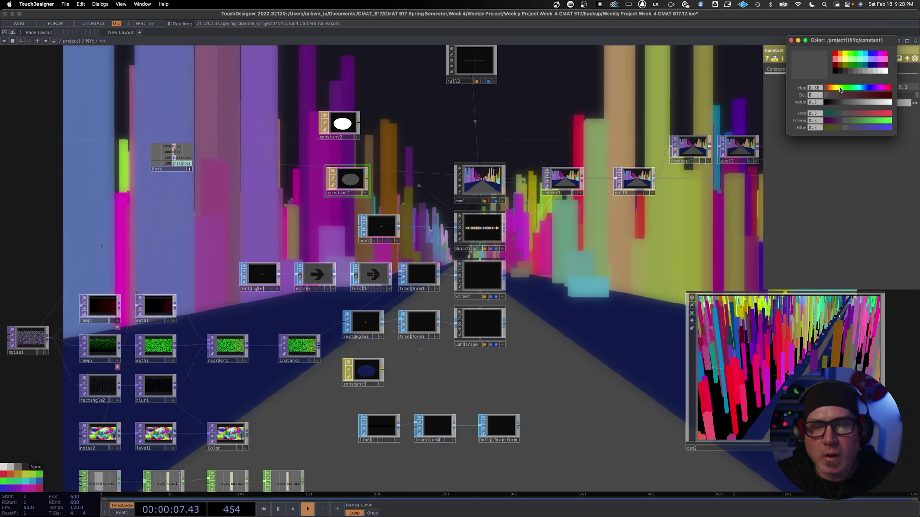
pyautogui.click(839, 71)
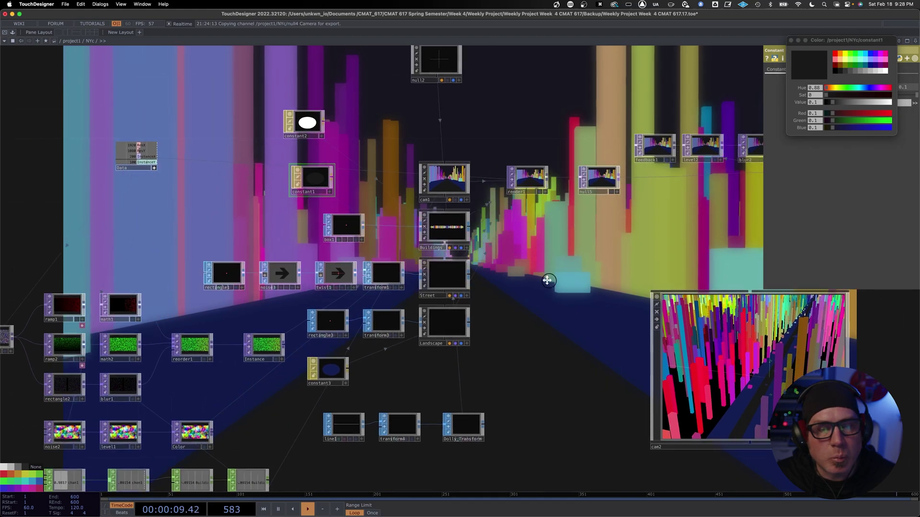
pyautogui.scroll(-2, 550, 279)
pyautogui.scroll(-3, 517, 289)
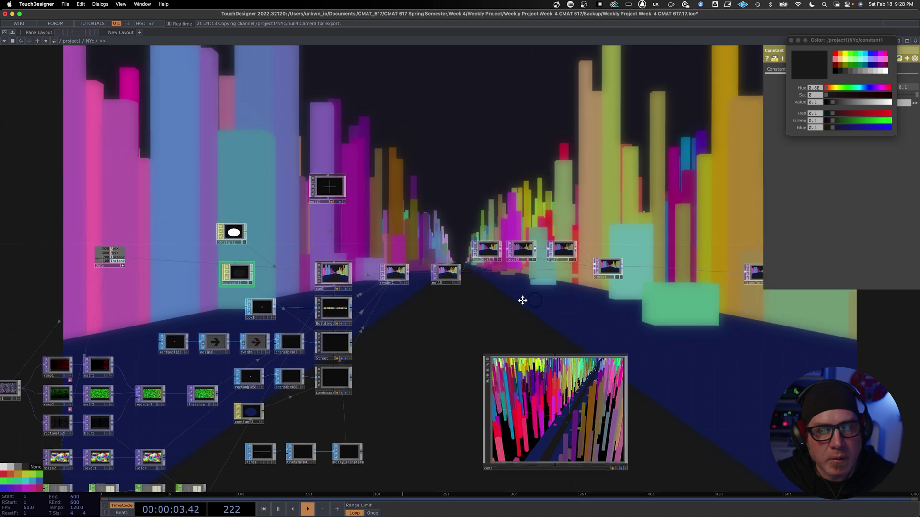
# Insert an Edge TOP after cross1 and turn on its Comp Over Input
pyautogui.moveTo(534, 297); pyautogui.dragTo(484, 304)
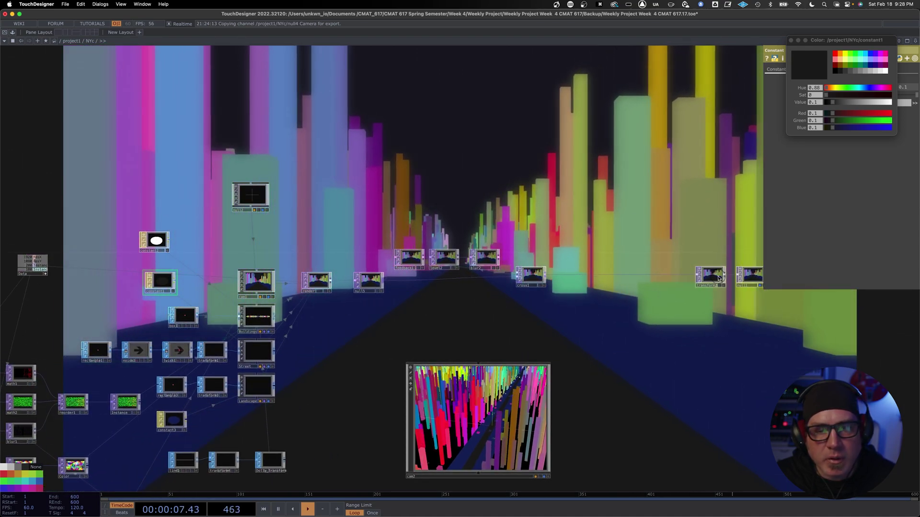
pyautogui.rightClick(628, 277)
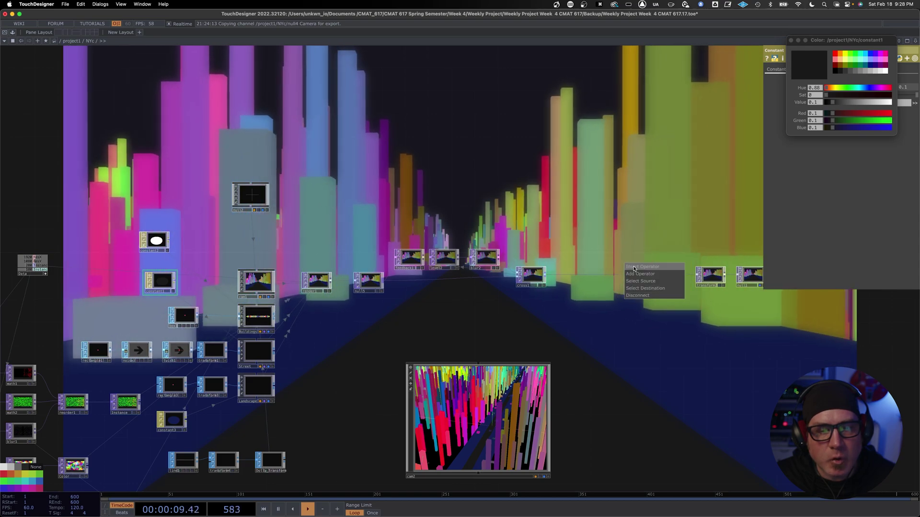
pyautogui.click(633, 269)
pyautogui.click(524, 341)
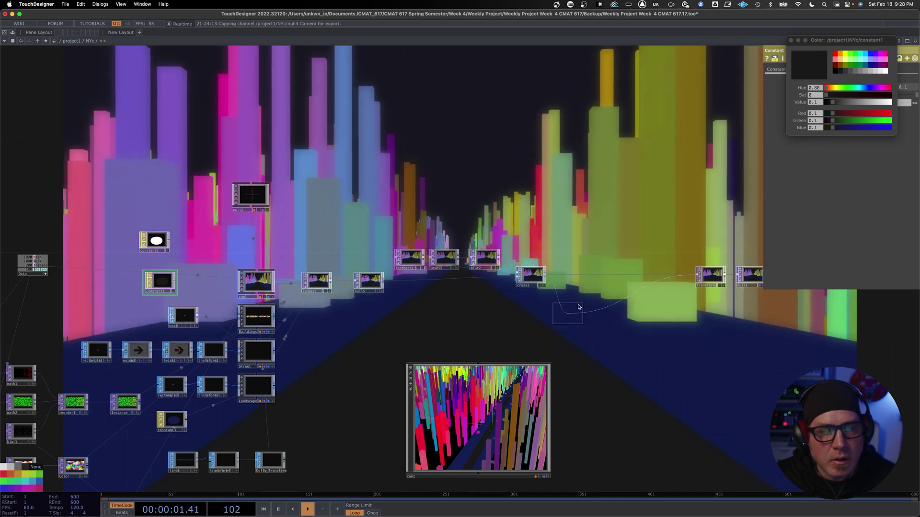
pyautogui.click(612, 276)
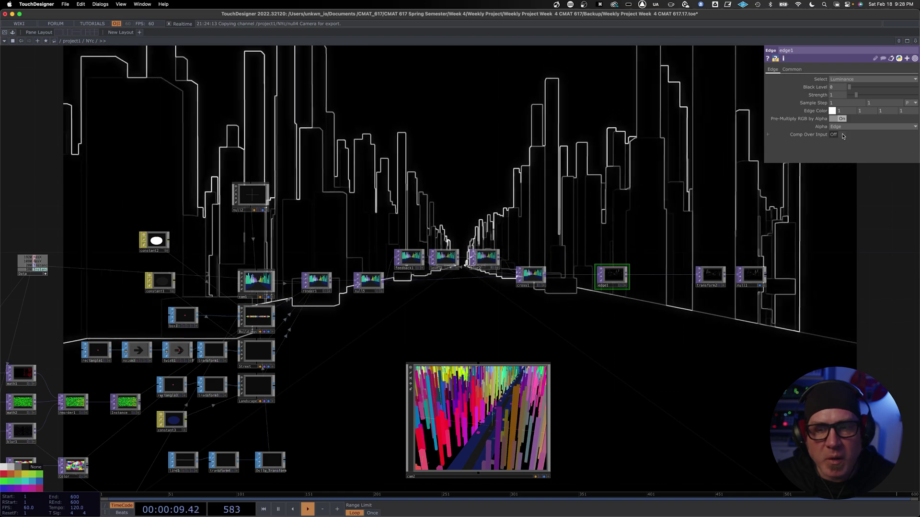
pyautogui.click(841, 134)
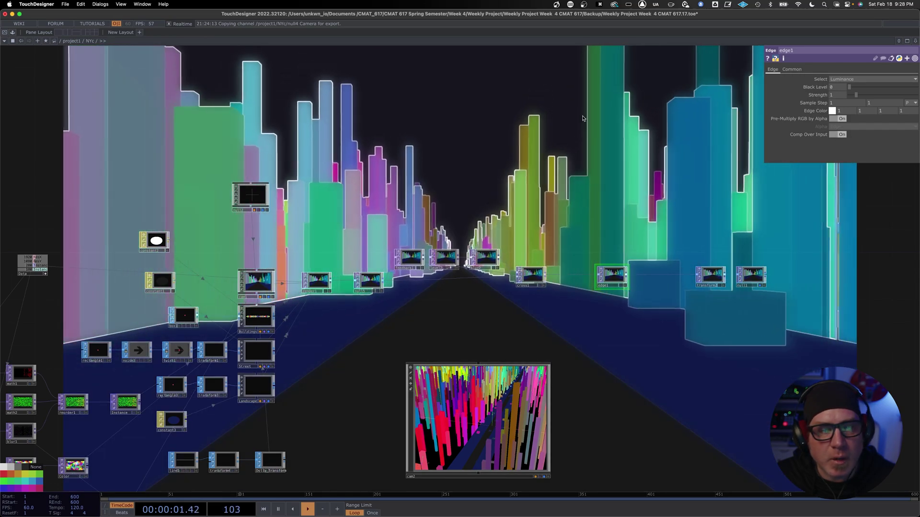
# Move the final transform and null nodes further along the chain to make more room after edge1
pyautogui.moveTo(564, 173); pyautogui.dragTo(620, 200)
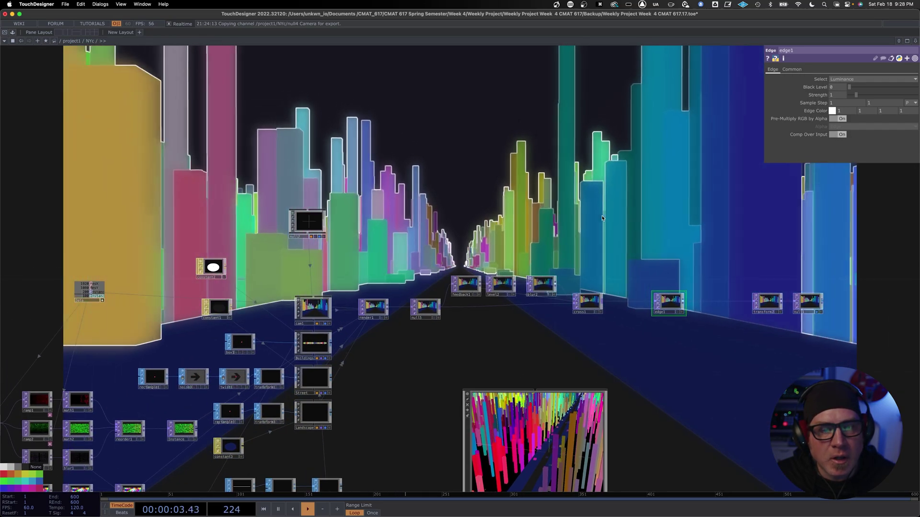
pyautogui.scroll(-3, 602, 212)
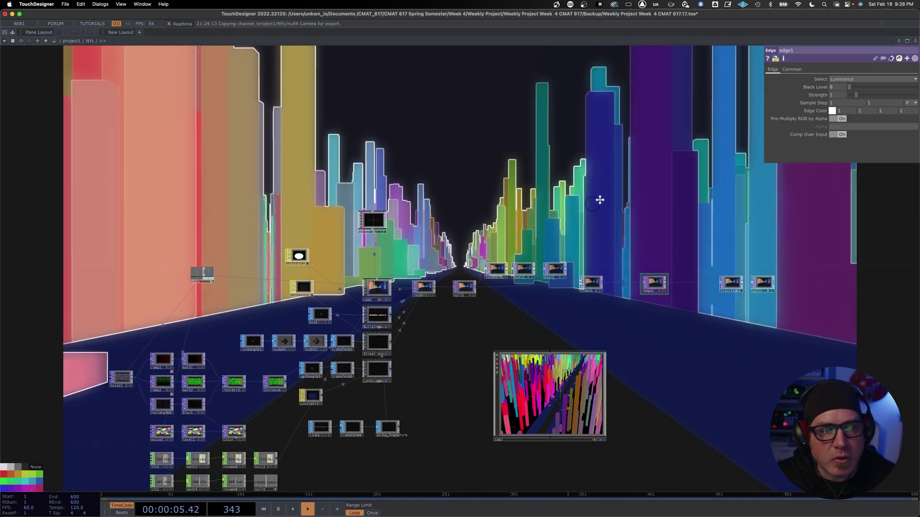
pyautogui.moveTo(586, 205); pyautogui.dragTo(651, 150)
pyautogui.moveTo(745, 273); pyautogui.dragTo(612, 285)
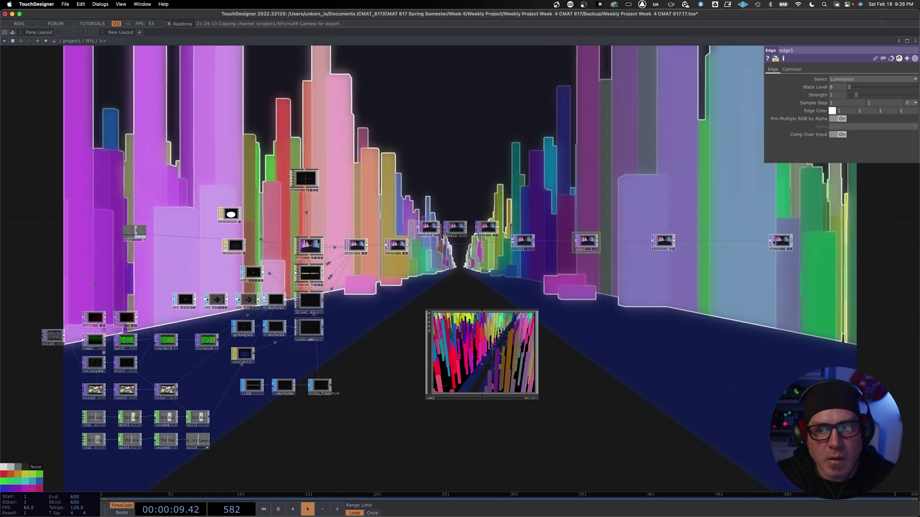
pyautogui.moveTo(663, 242); pyautogui.dragTo(747, 243)
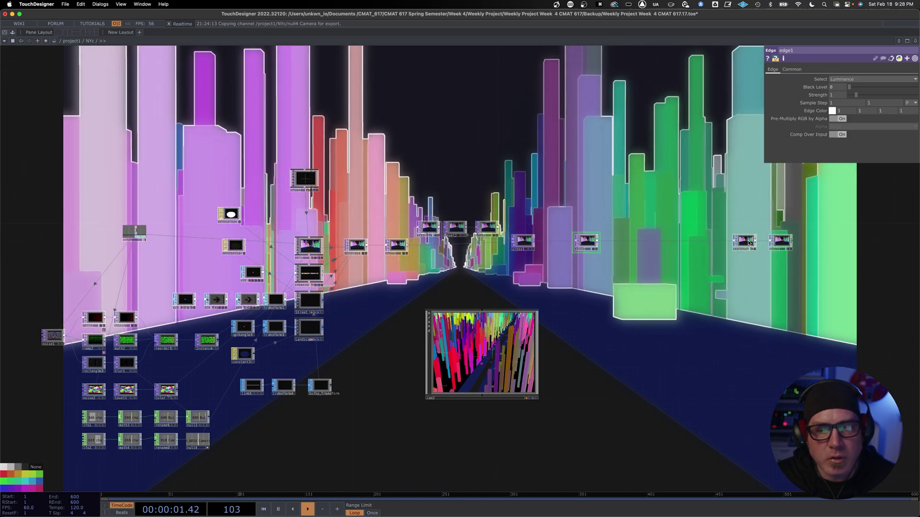
pyautogui.moveTo(581, 271); pyautogui.dragTo(506, 269)
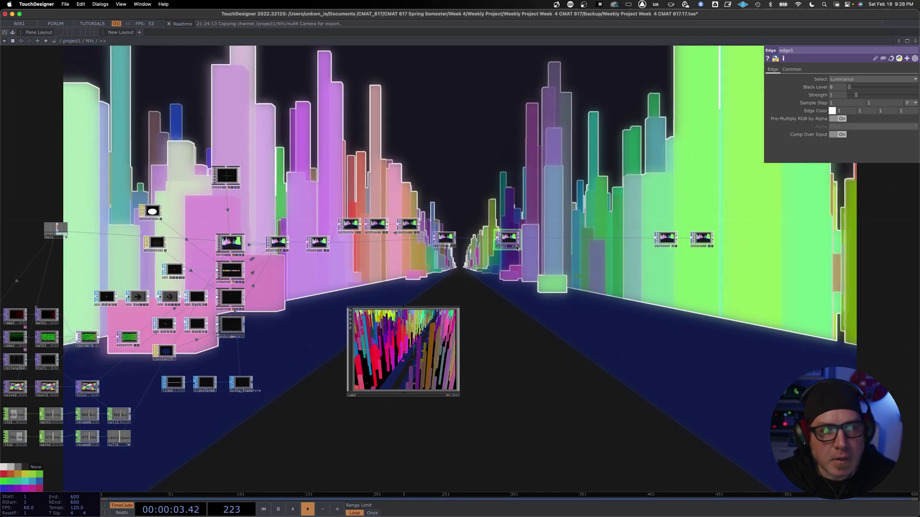
# Set the Cross value of cross1 to about 0.197
pyautogui.scroll(5, 507, 254)
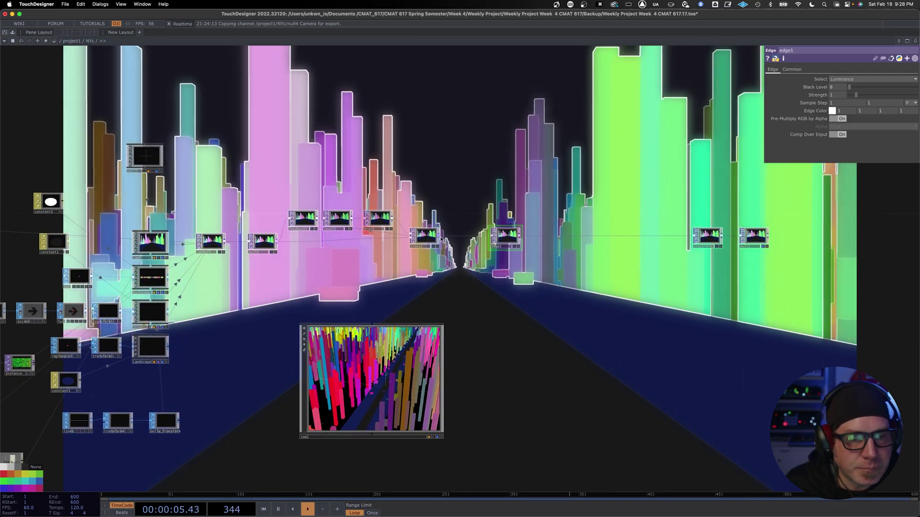
pyautogui.click(424, 234)
pyautogui.moveTo(880, 80); pyautogui.dragTo(862, 80)
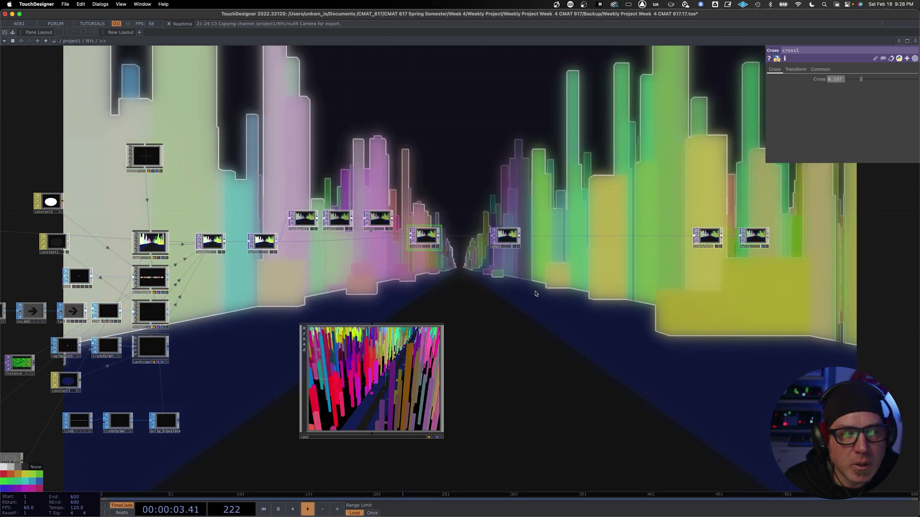
# Recolor the buildings by setting the Seed of noise2 to about 1583
pyautogui.hscroll(-10, 579, 263)
pyautogui.scroll(-3, 579, 263)
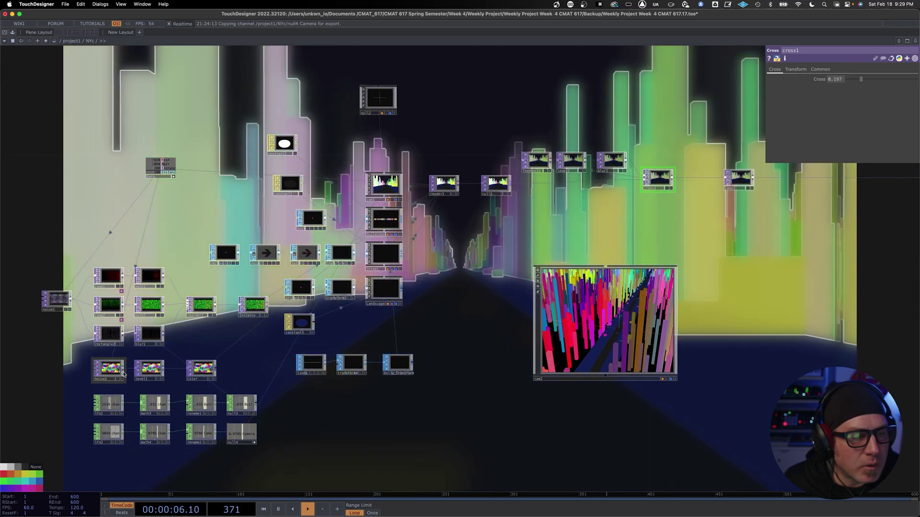
pyautogui.click(114, 369)
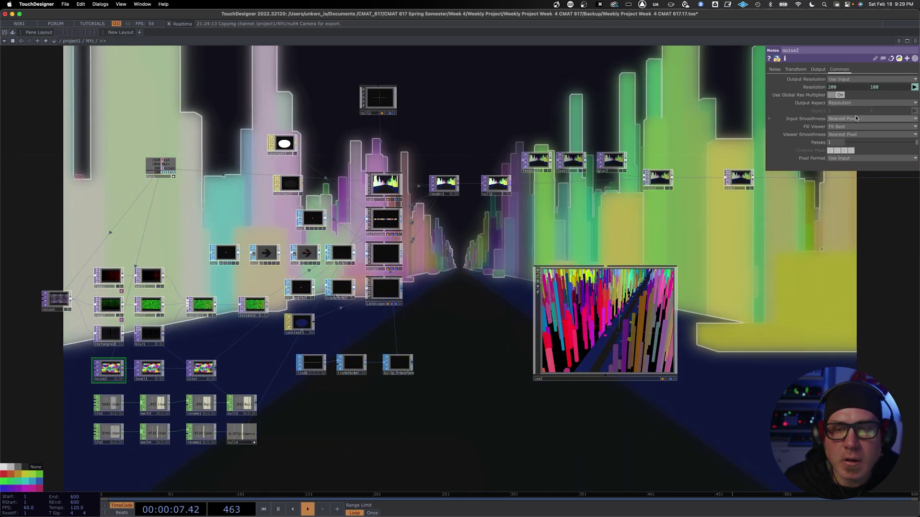
pyautogui.click(774, 70)
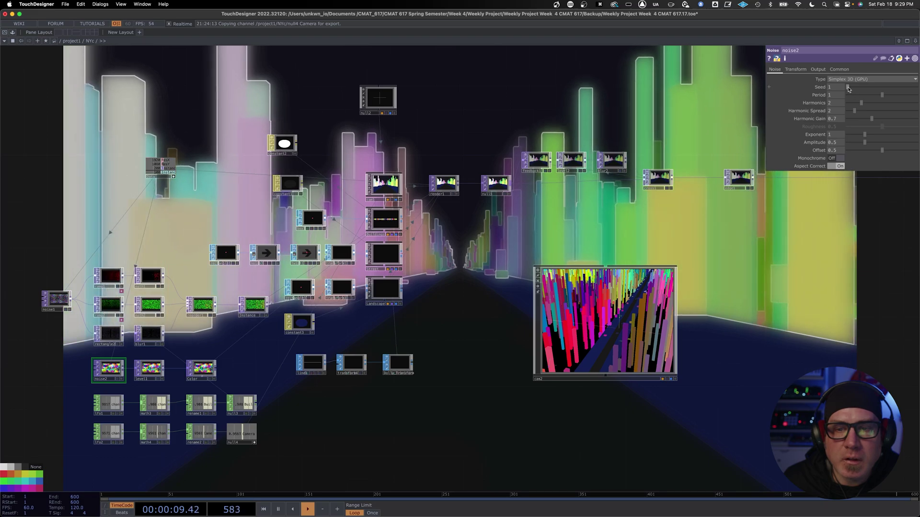
pyautogui.moveTo(847, 89); pyautogui.dragTo(858, 89)
pyautogui.moveTo(472, 398); pyautogui.dragTo(488, 361)
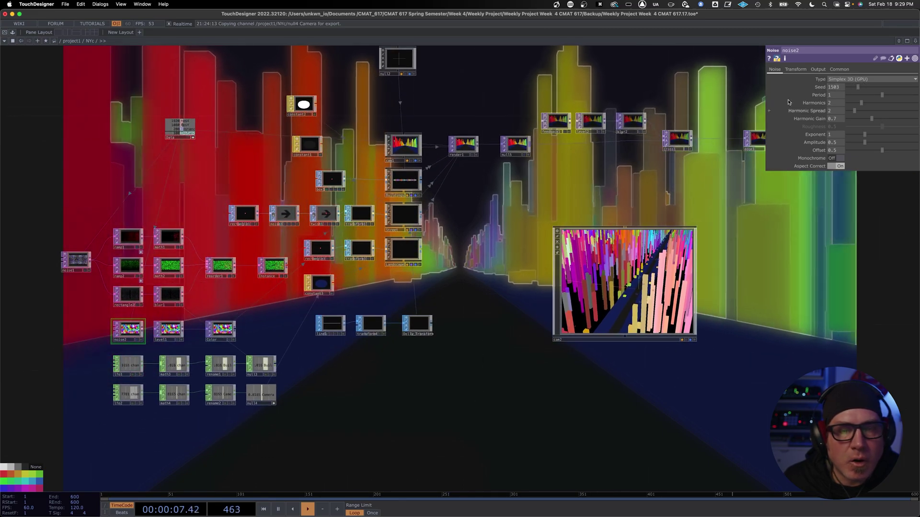
# Insert a Lookup TOP between edge1 and the final transform node
pyautogui.moveTo(652, 171); pyautogui.dragTo(576, 236)
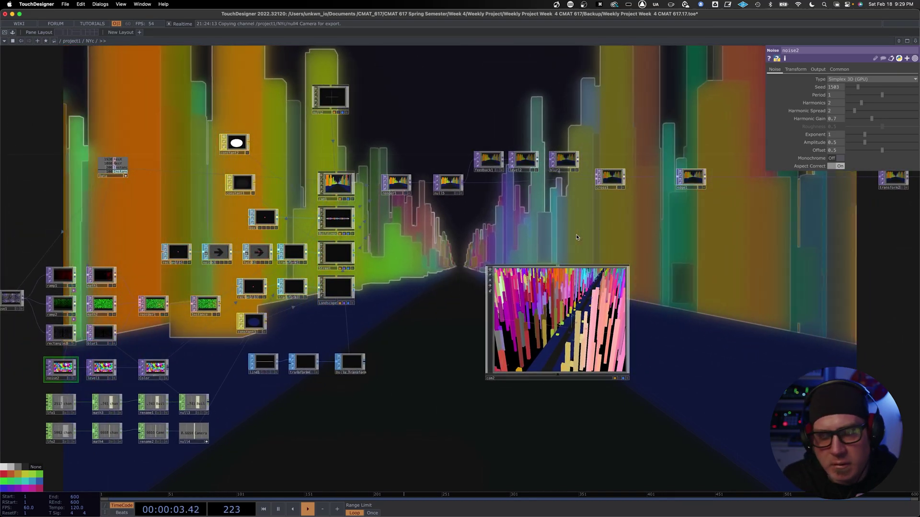
pyautogui.moveTo(577, 237); pyautogui.dragTo(403, 269)
pyautogui.rightClick(561, 242)
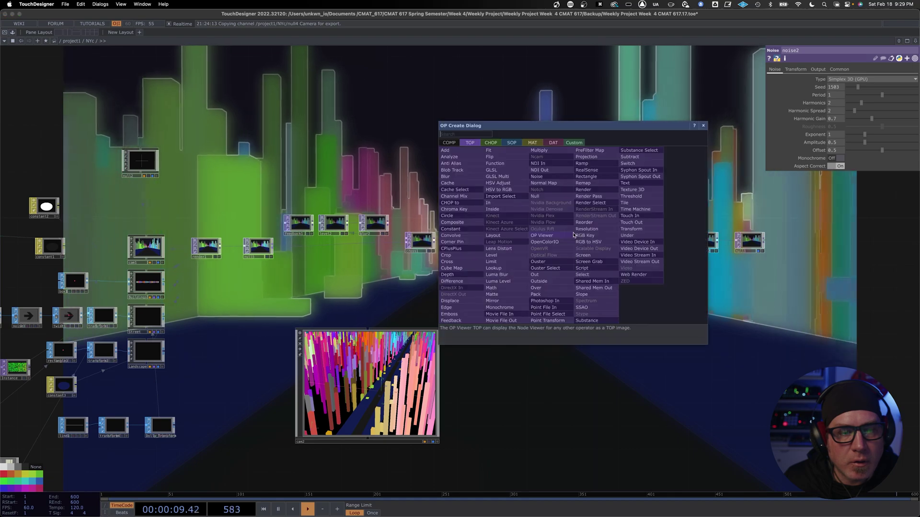
pyautogui.click(585, 242)
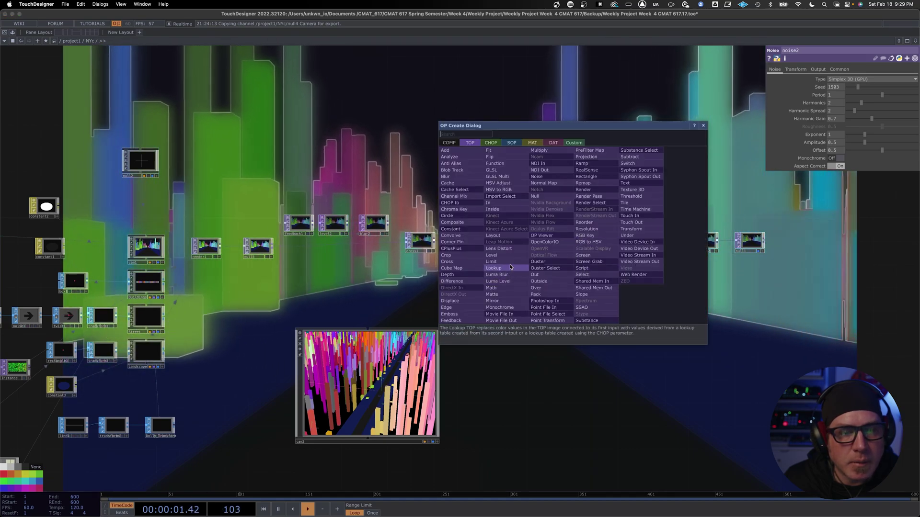
pyautogui.click(584, 242)
pyautogui.click(591, 244)
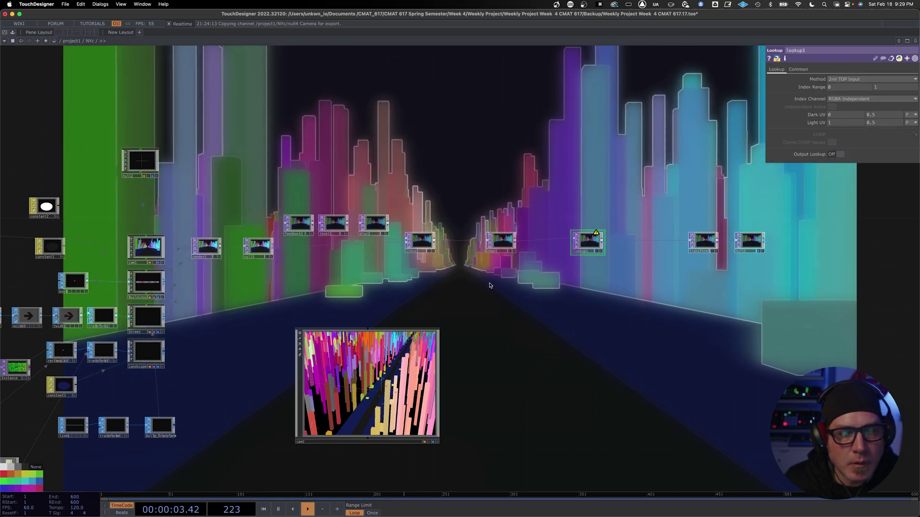
# Add a Ramp TOP just below the connection between edge1 and lookup1
pyautogui.press('Tab')
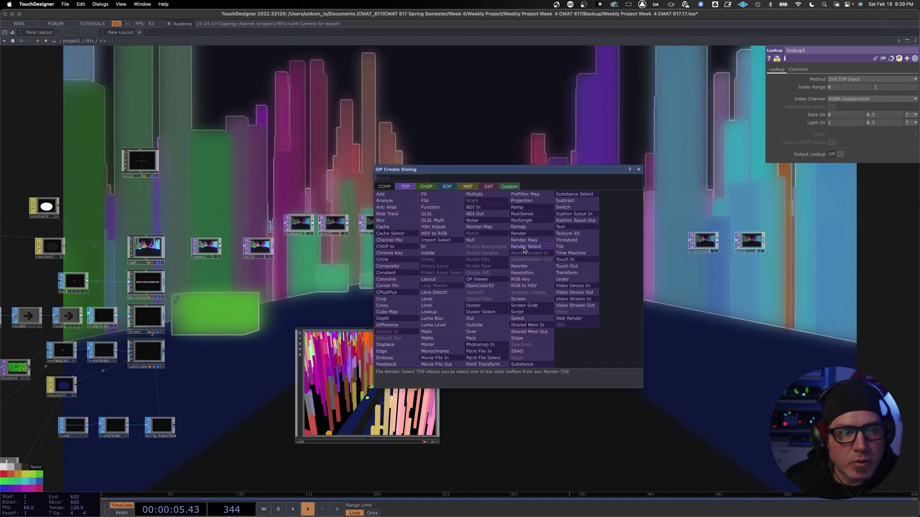
pyautogui.click(516, 207)
pyautogui.click(540, 271)
pyautogui.moveTo(553, 310); pyautogui.dragTo(689, 341)
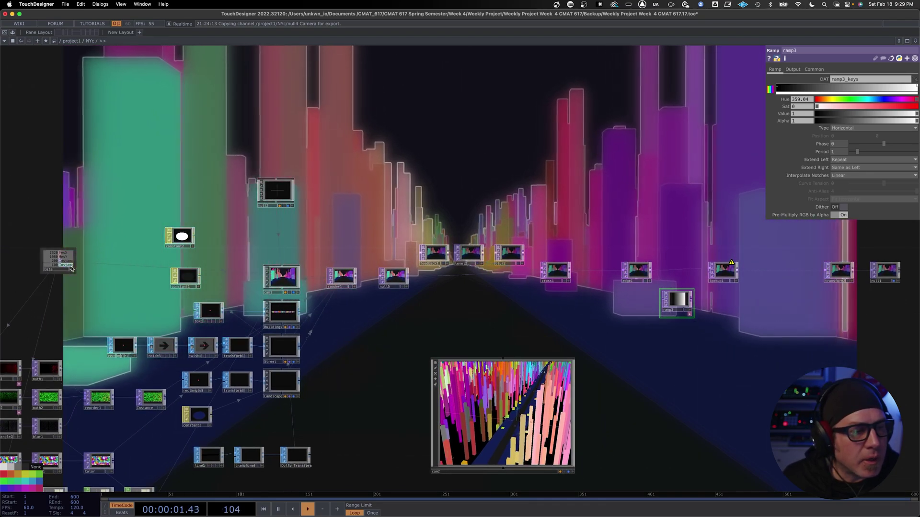
# Make the Data CHOP's viewer active, open it in a floating window and place that window near ramp3
pyautogui.moveTo(74, 268); pyautogui.dragTo(123, 261)
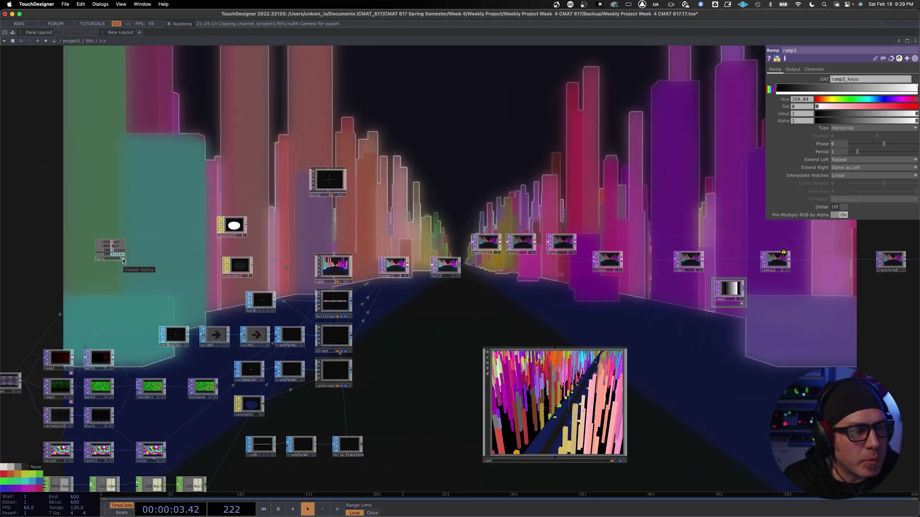
pyautogui.click(124, 261)
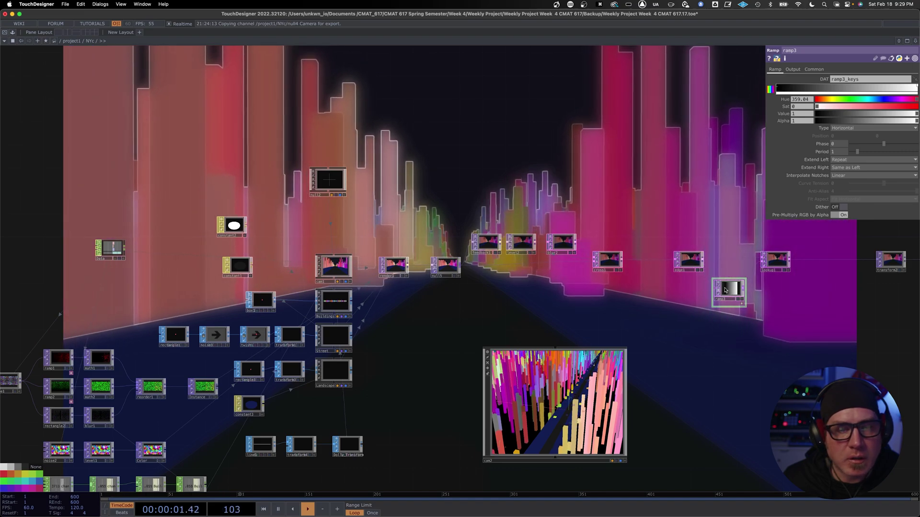
pyautogui.click(115, 252)
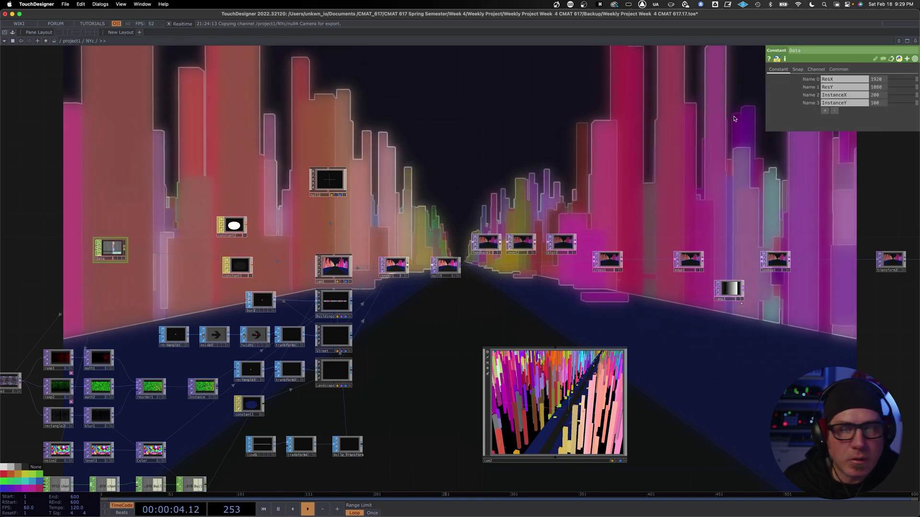
pyautogui.rightClick(115, 249)
pyautogui.click(128, 244)
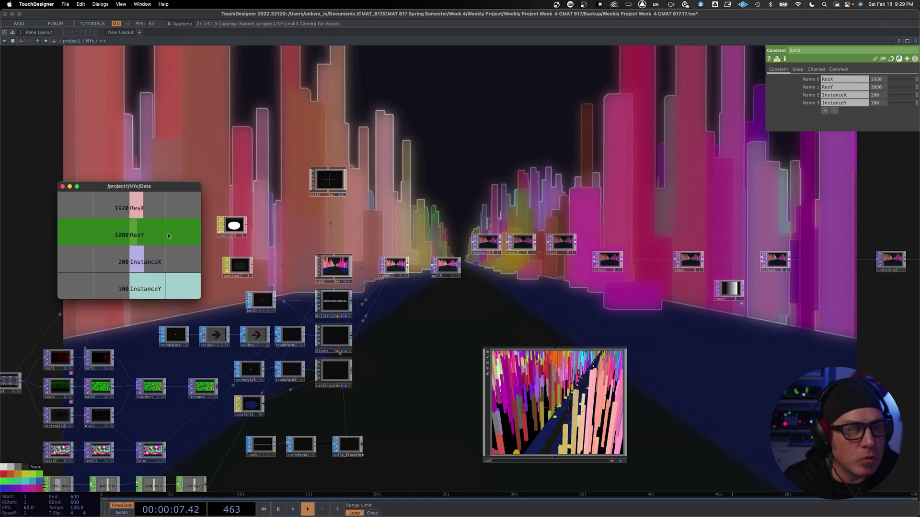
pyautogui.moveTo(169, 186); pyautogui.dragTo(705, 139)
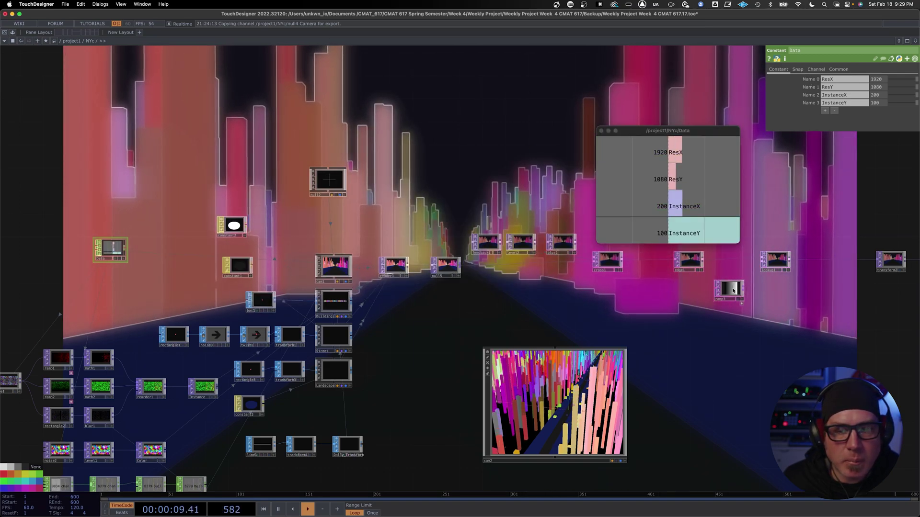
# Drive ramp3's resolution with CHOP references to ResX for the width and ResY for the height, and close the Data viewer window
pyautogui.hscroll(5, 754, 323)
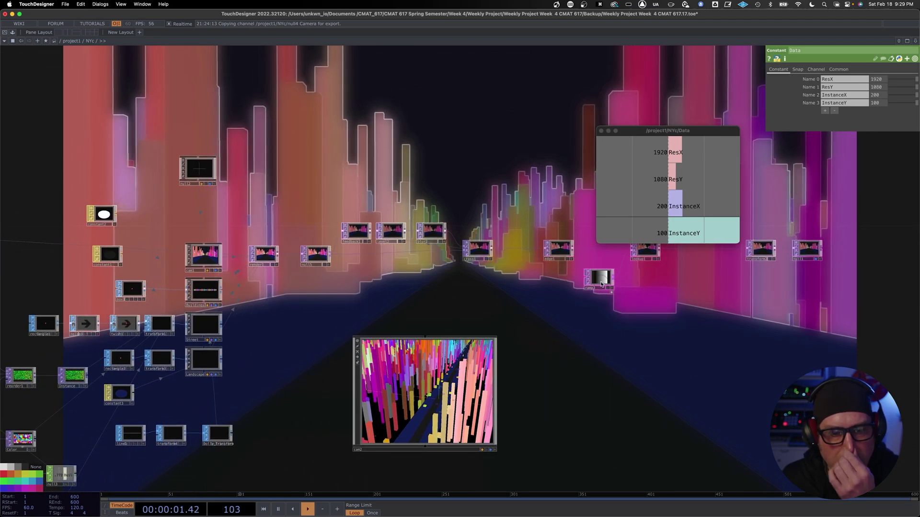
pyautogui.click(599, 278)
pyautogui.click(814, 69)
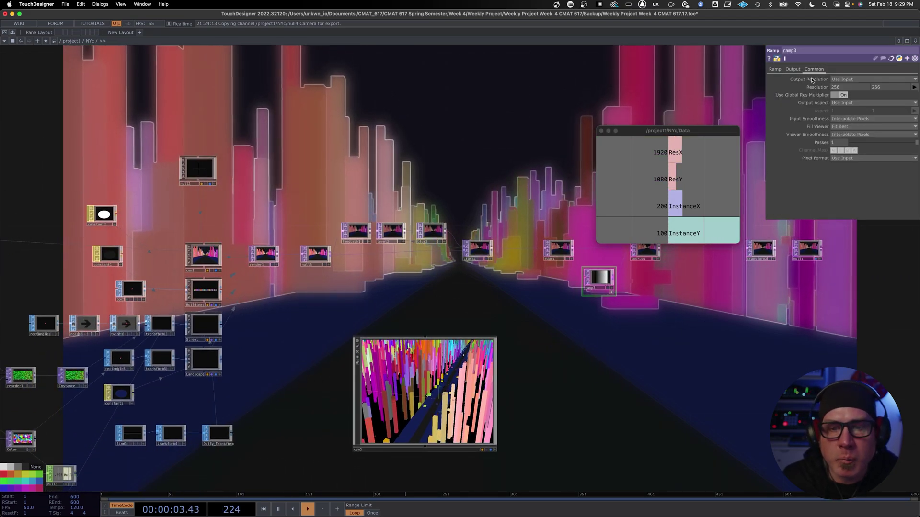
pyautogui.moveTo(848, 87); pyautogui.dragTo(848, 88)
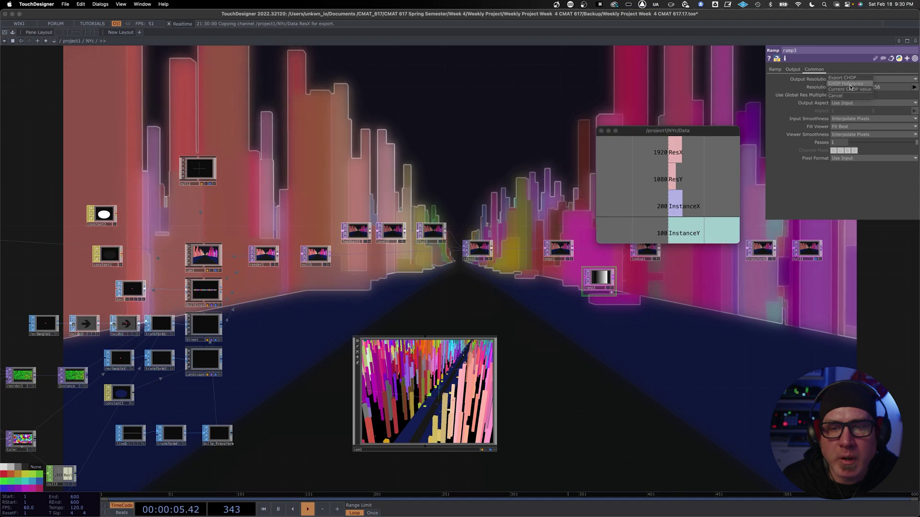
pyautogui.moveTo(675, 179); pyautogui.dragTo(879, 87)
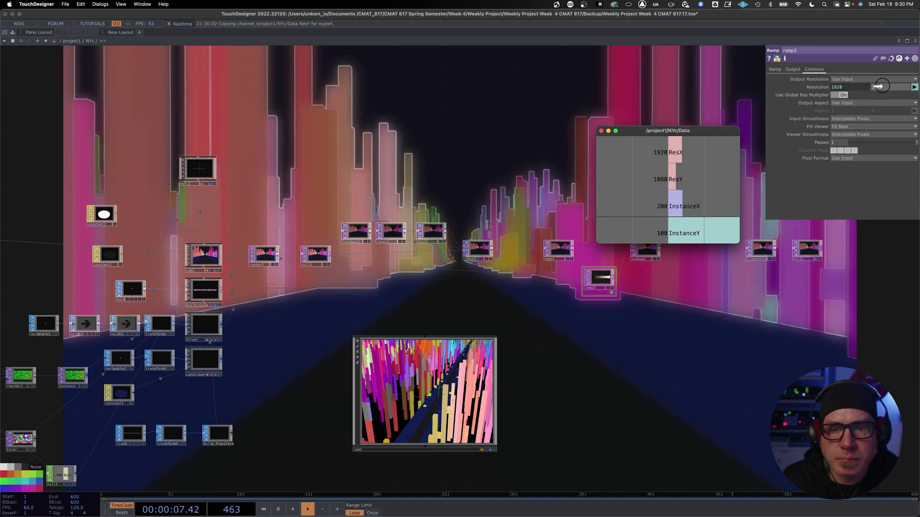
pyautogui.click(601, 130)
# Color ramp3 from black through dark blue and teal to a golden yellow key with hue 44, saturation 0.835 and value 0.898
pyautogui.hscroll(5, 579, 172)
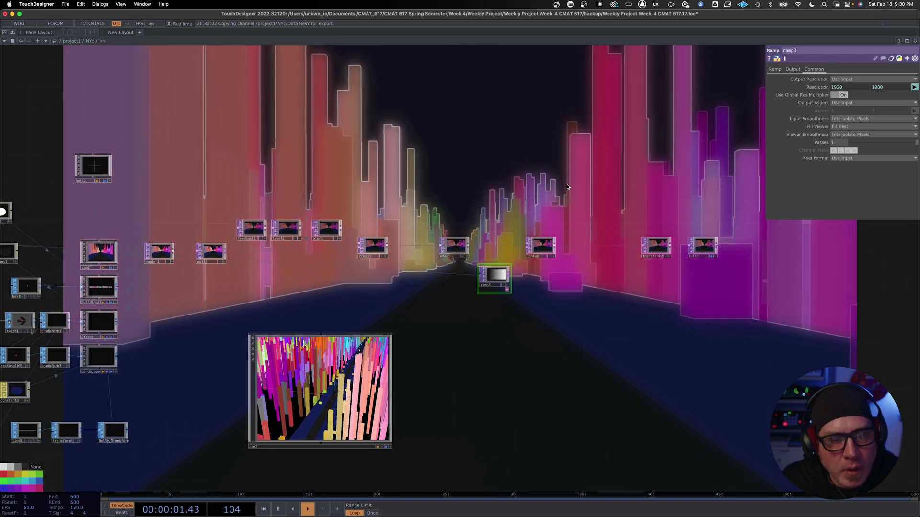
pyautogui.scroll(3, 582, 256)
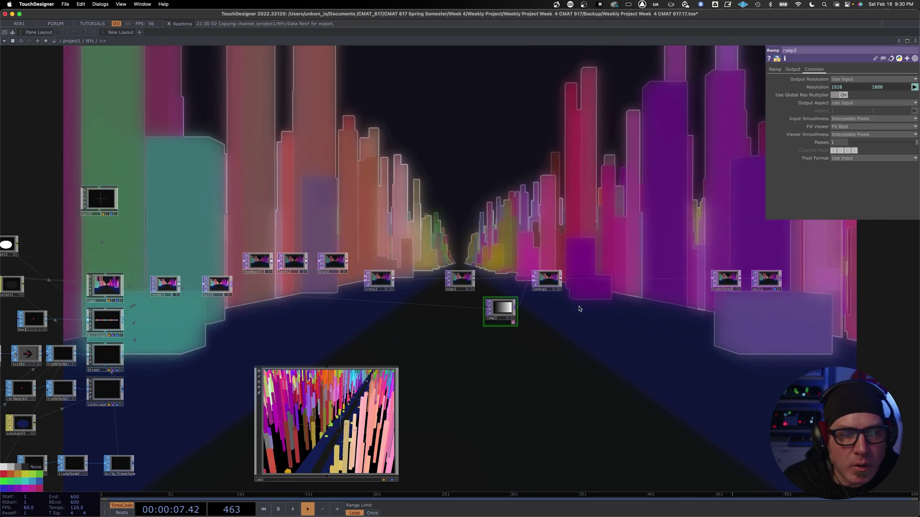
pyautogui.hscroll(3, 579, 309)
pyautogui.scroll(-2, 555, 290)
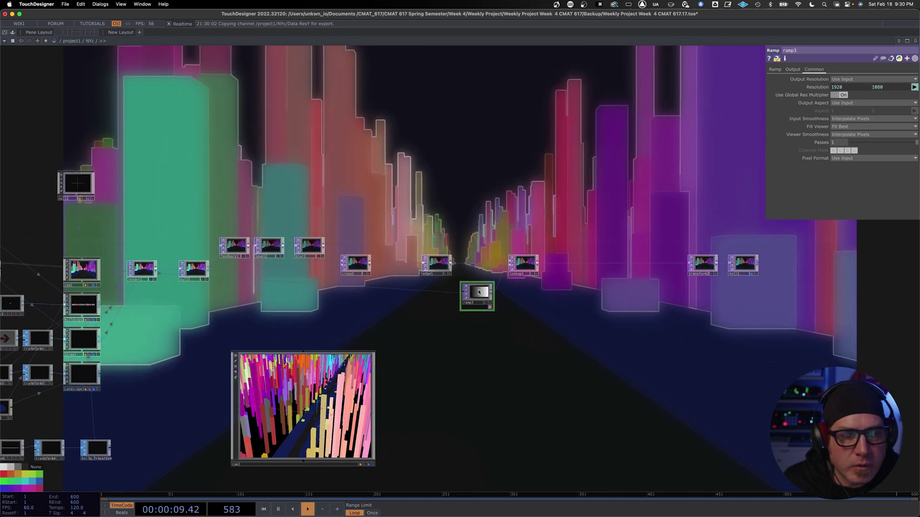
pyautogui.click(775, 69)
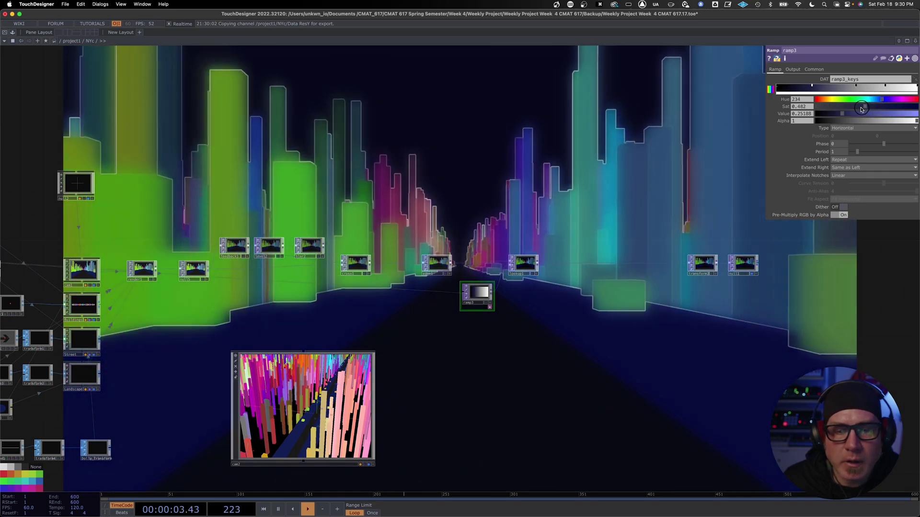
pyautogui.moveTo(838, 110); pyautogui.dragTo(883, 110)
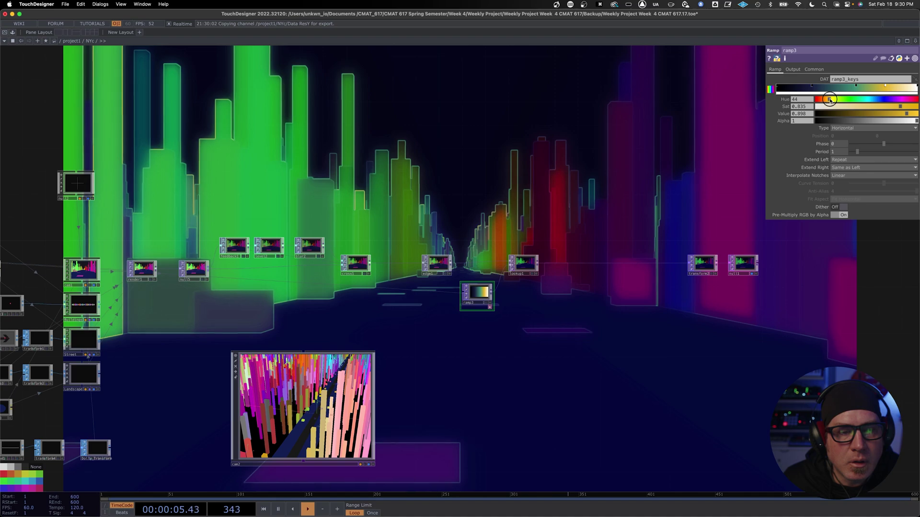
# Set the upper To Range value of math4, fed by the lfo2 oscillator, to 0.90
pyautogui.hscroll(-5, 599, 161)
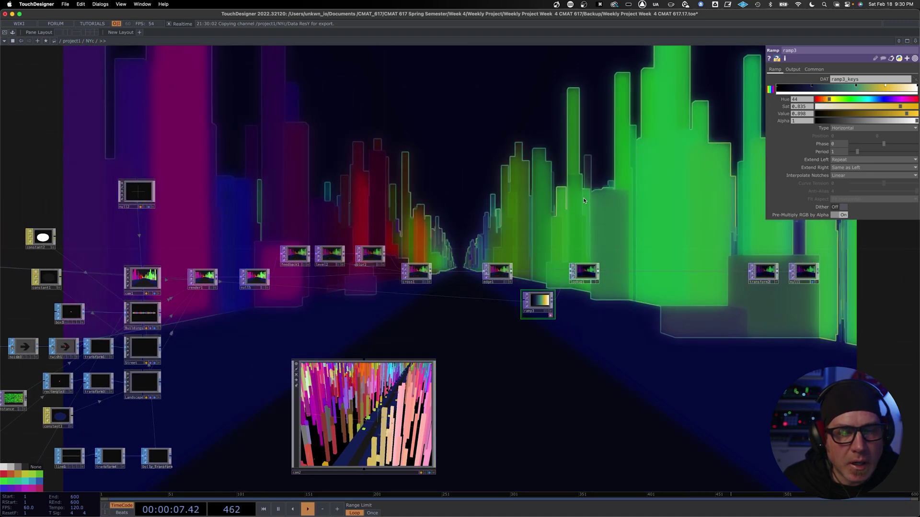
pyautogui.scroll(-2, 584, 200)
pyautogui.hscroll(-6, 509, 344)
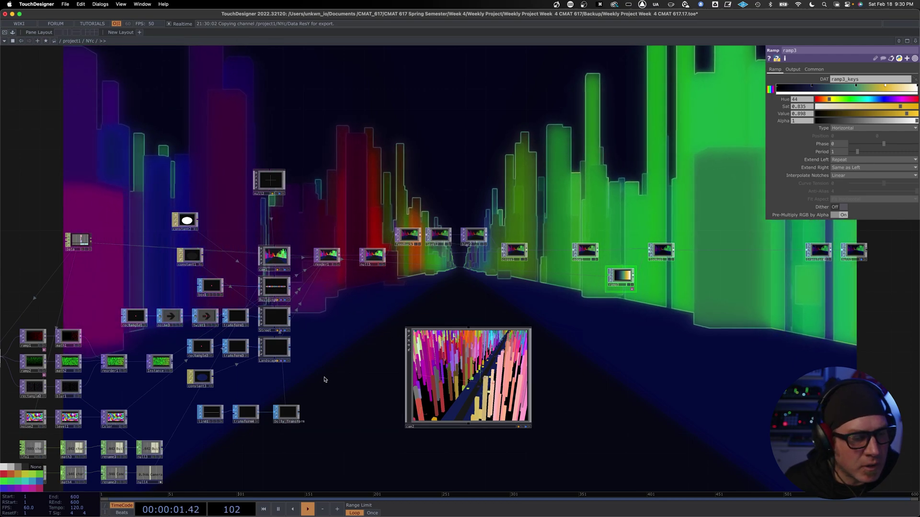
pyautogui.hscroll(-5, 102, 470)
pyautogui.scroll(-4, 102, 471)
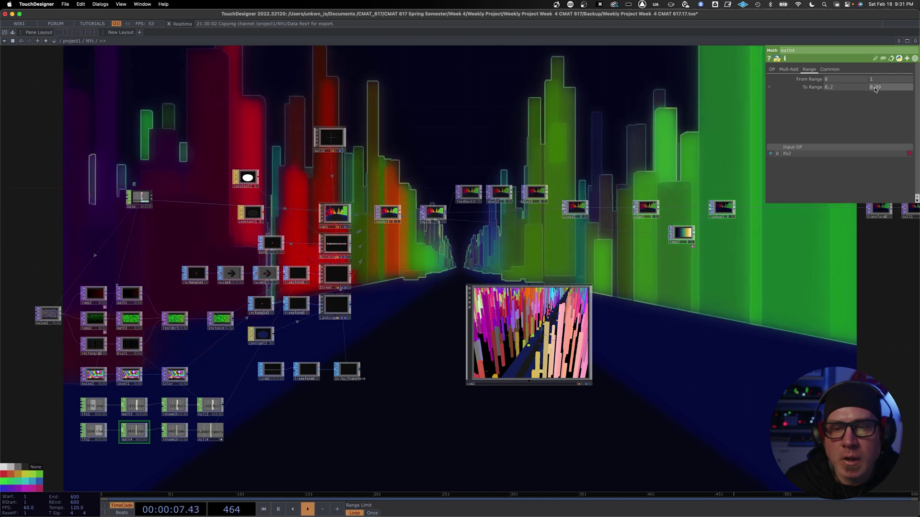
pyautogui.click(877, 87)
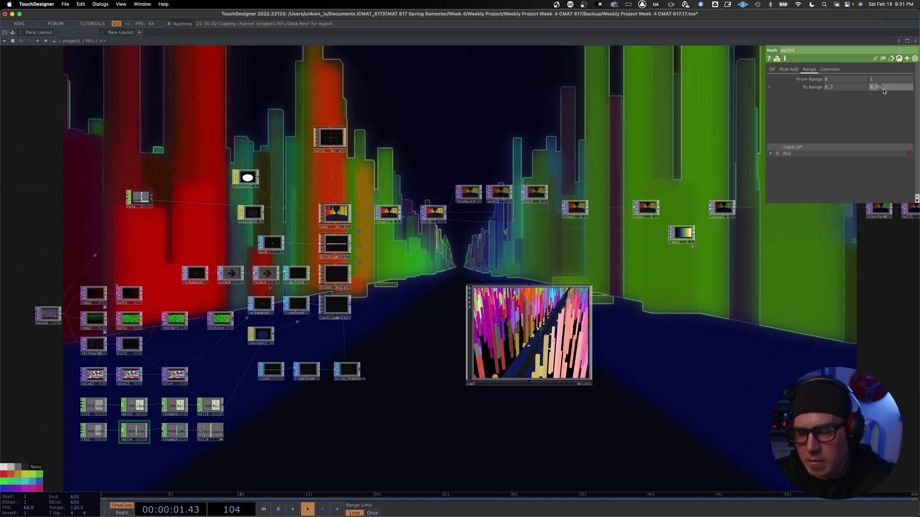
pyautogui.press('BackSpace')
pyautogui.write('0')
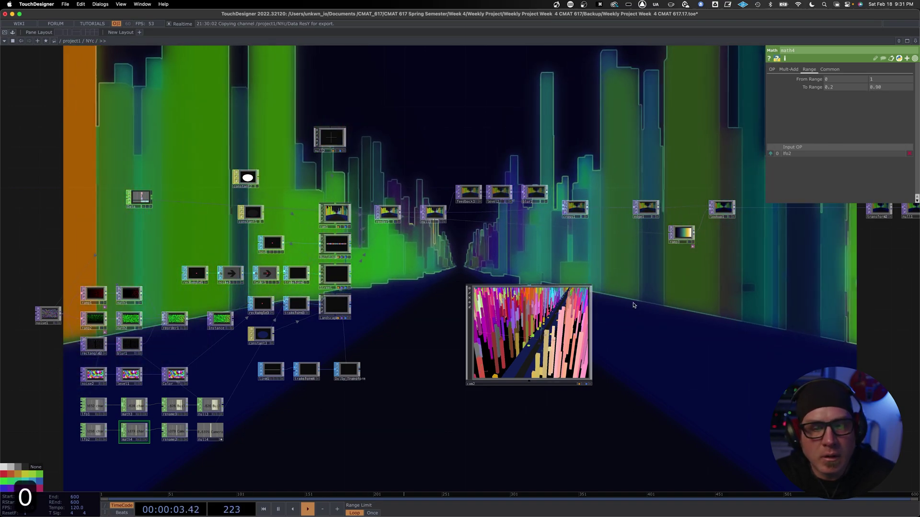
# Set the frequency of the Gaussian oscillator lfo2 to 0.01
pyautogui.moveTo(427, 293); pyautogui.dragTo(452, 321)
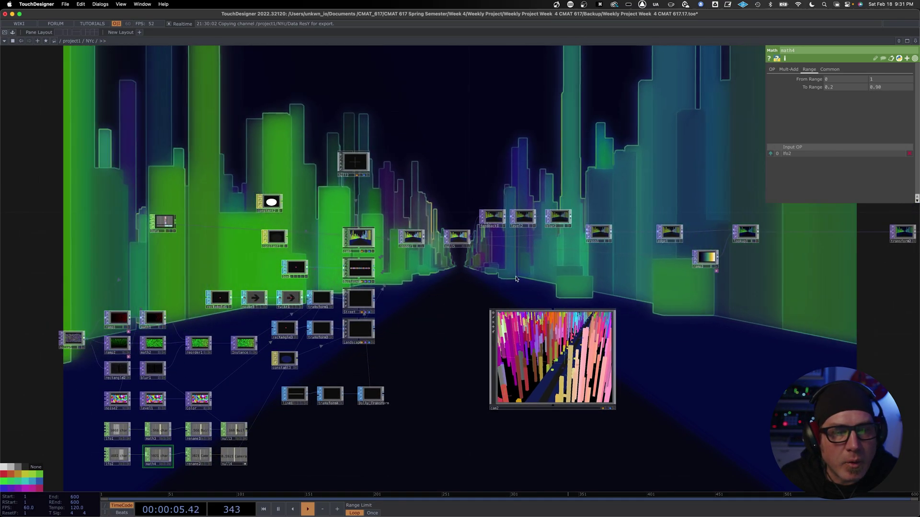
pyautogui.moveTo(457, 282); pyautogui.dragTo(487, 276)
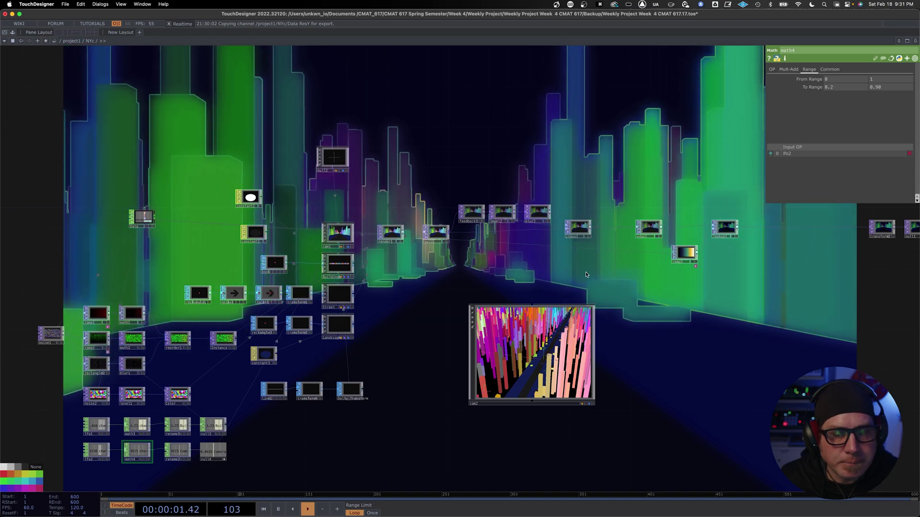
pyautogui.hscroll(10, 507, 286)
pyautogui.hscroll(5, 532, 316)
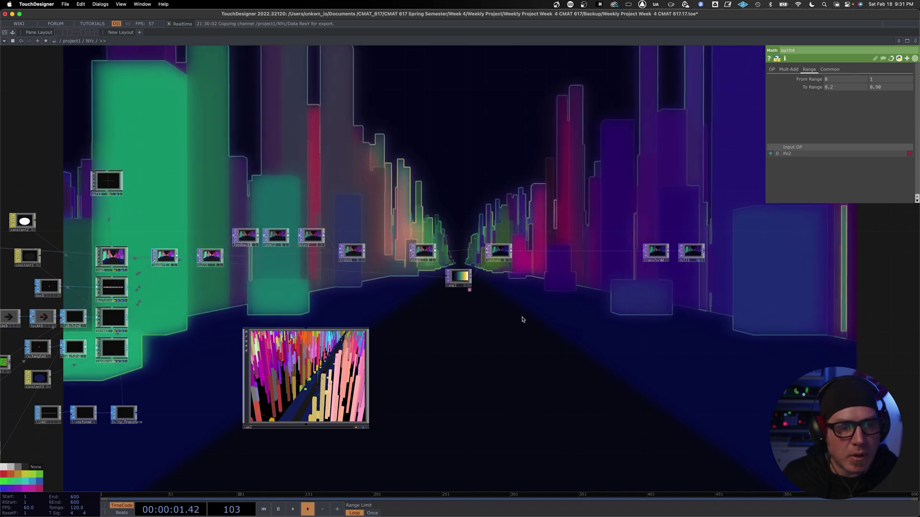
pyautogui.press('h')
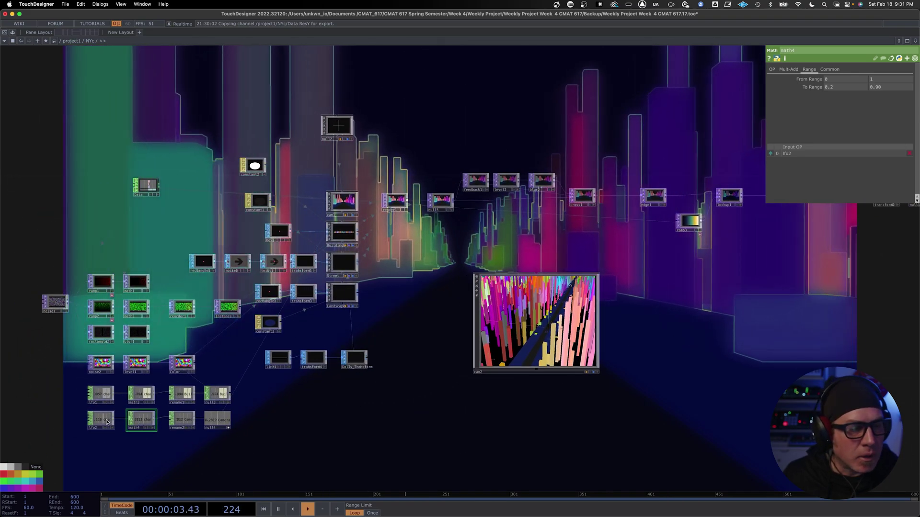
pyautogui.click(101, 420)
pyautogui.moveTo(836, 96); pyautogui.dragTo(831, 95)
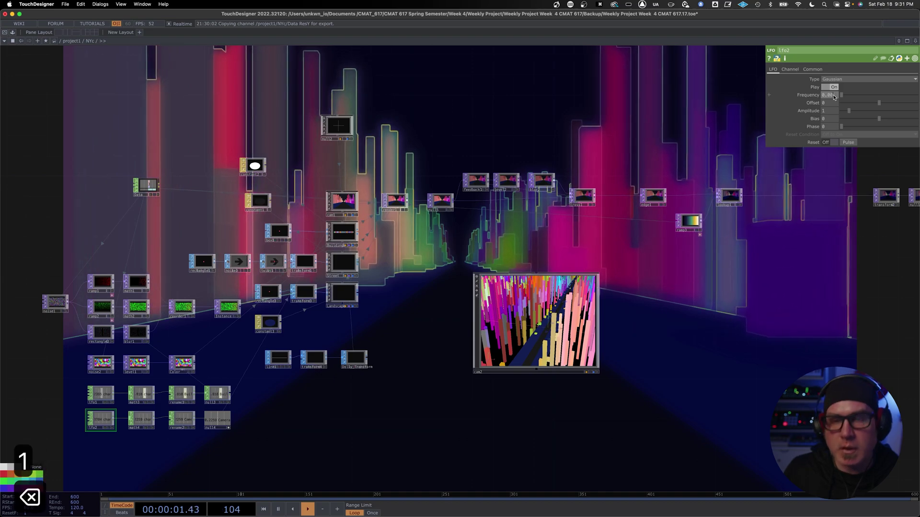
pyautogui.write('1')
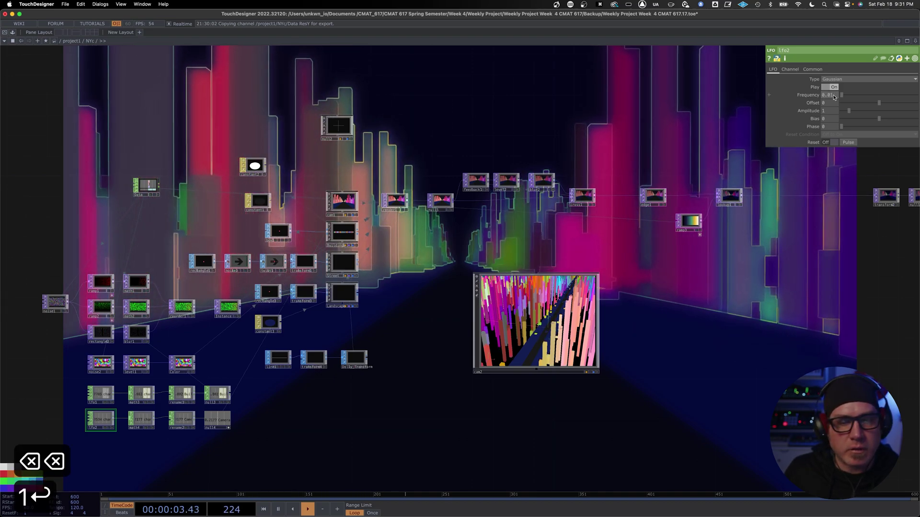